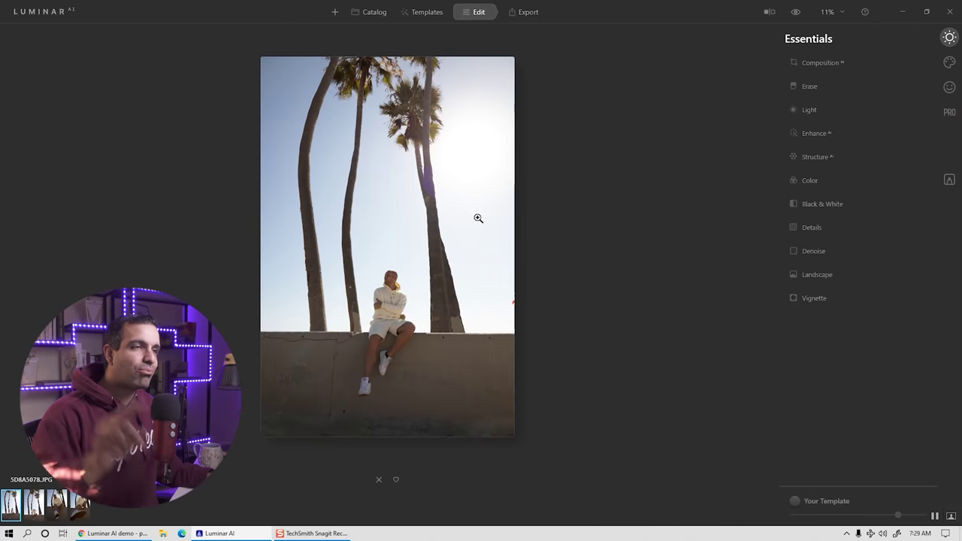
Review the available template collections and compare the templates suggested for photos 5D8A5078.JPG and 5D8A5097.JPG.
{"action": "left_click", "coordinate": [436, 14]}
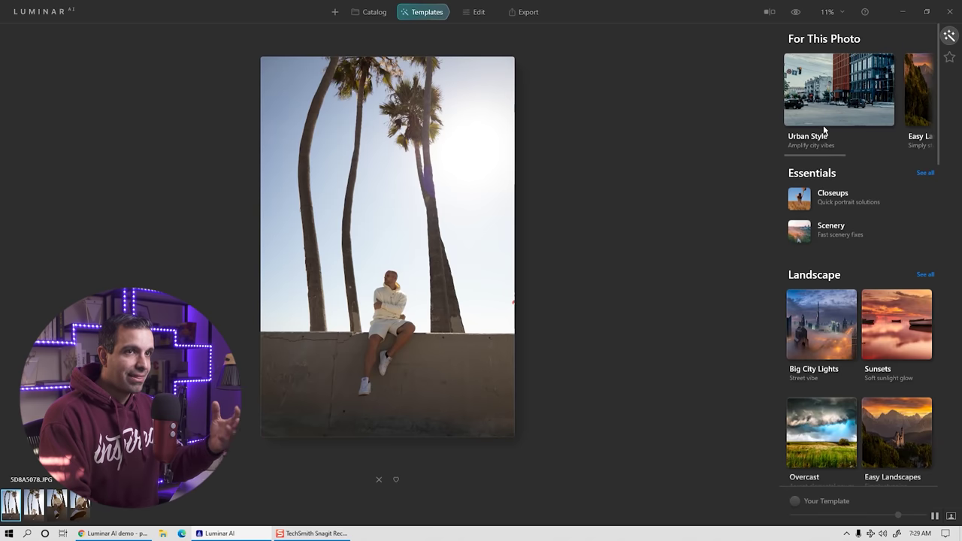
{"action": "scroll", "coordinate": [830, 283], "scroll_direction": "down", "scroll_amount": 2}
{"action": "scroll", "coordinate": [830, 286], "scroll_direction": "down", "scroll_amount": 7}
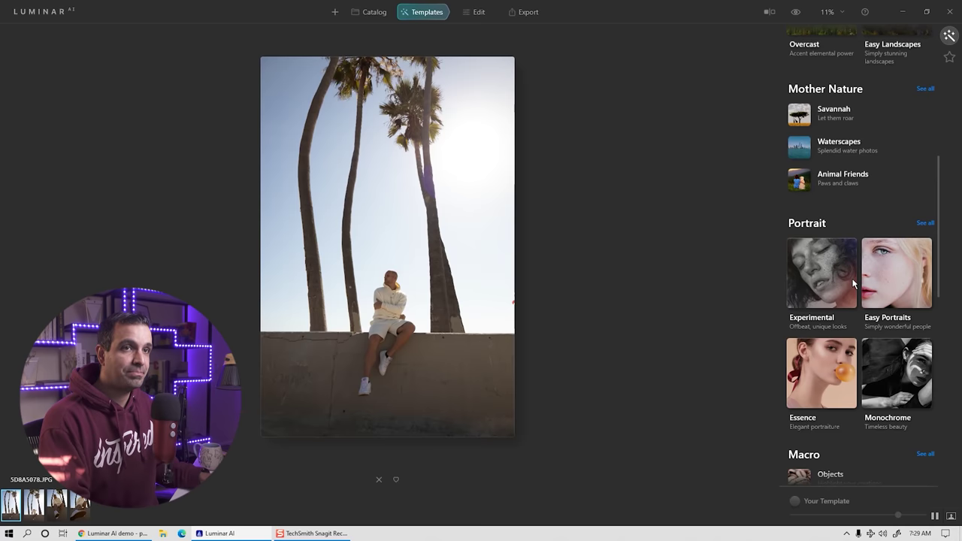
{"action": "scroll", "coordinate": [853, 284], "scroll_direction": "up", "scroll_amount": 9}
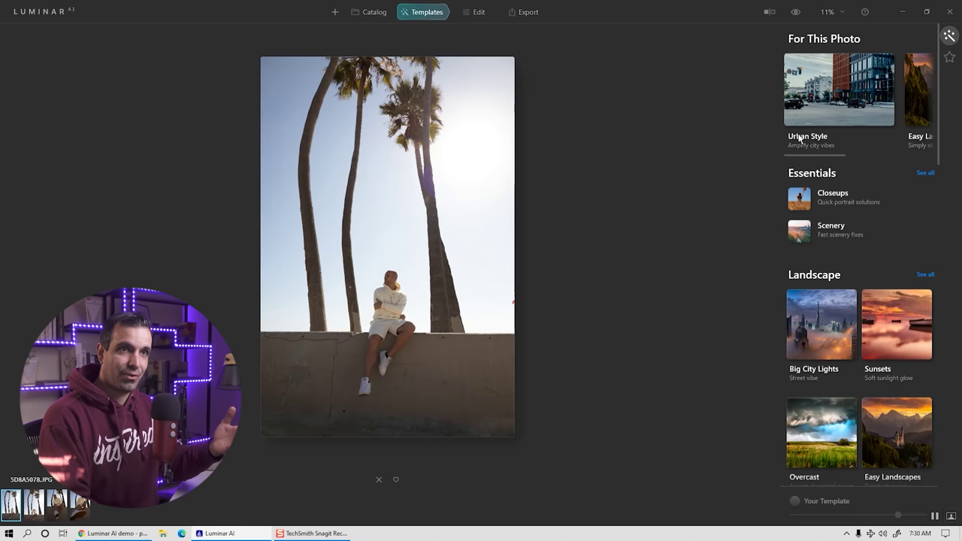
{"action": "scroll", "coordinate": [800, 200], "scroll_direction": "down", "scroll_amount": 5}
{"action": "scroll", "coordinate": [800, 199], "scroll_direction": "up", "scroll_amount": 5}
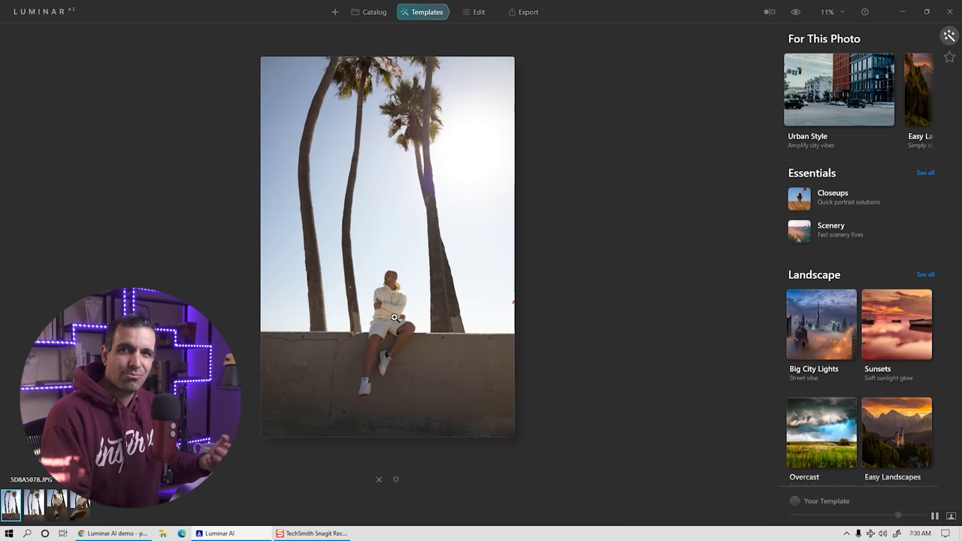
{"action": "left_click", "coordinate": [63, 505]}
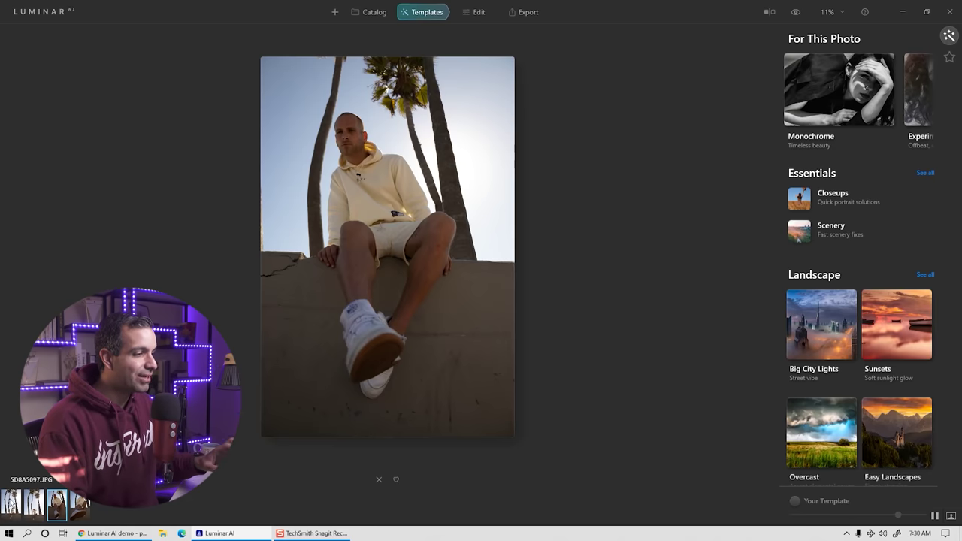
{"action": "left_click", "coordinate": [6, 505]}
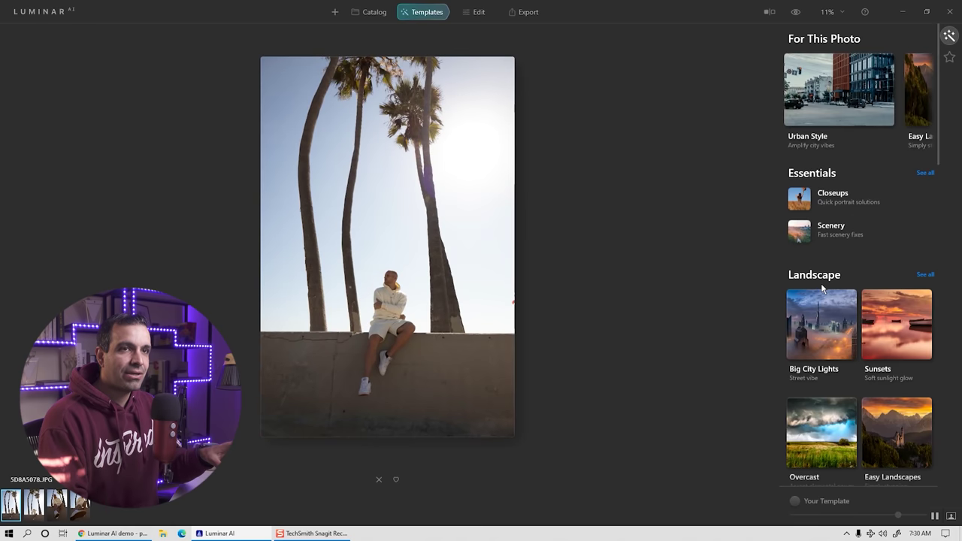
Try the Monochrome templates Soulful, Film Grain and Lighthouse on 5D8A5078.JPG and settle on Elegant Matte.
{"action": "scroll", "coordinate": [884, 210], "scroll_direction": "down", "scroll_amount": 2}
{"action": "scroll", "coordinate": [884, 215], "scroll_direction": "down", "scroll_amount": 7}
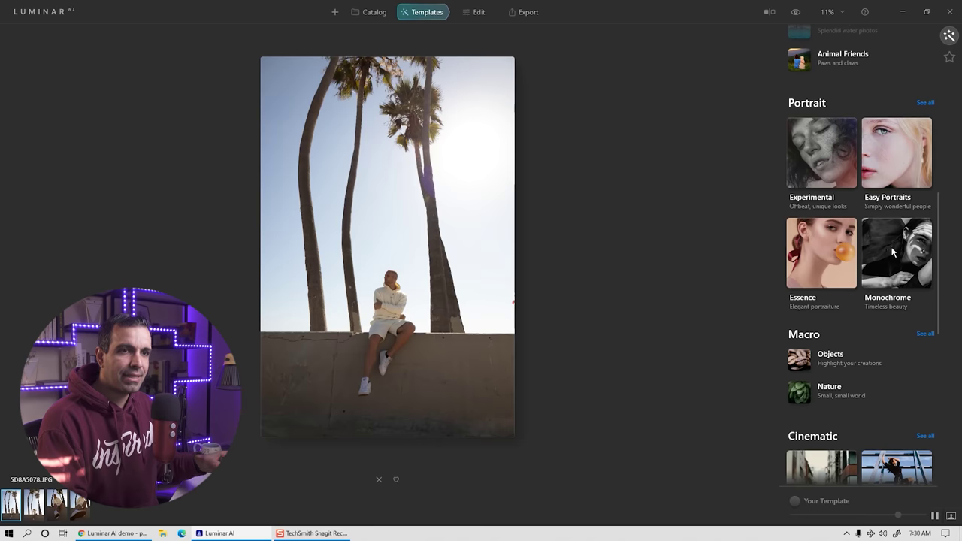
{"action": "left_click", "coordinate": [893, 253]}
{"action": "left_click", "coordinate": [848, 207]}
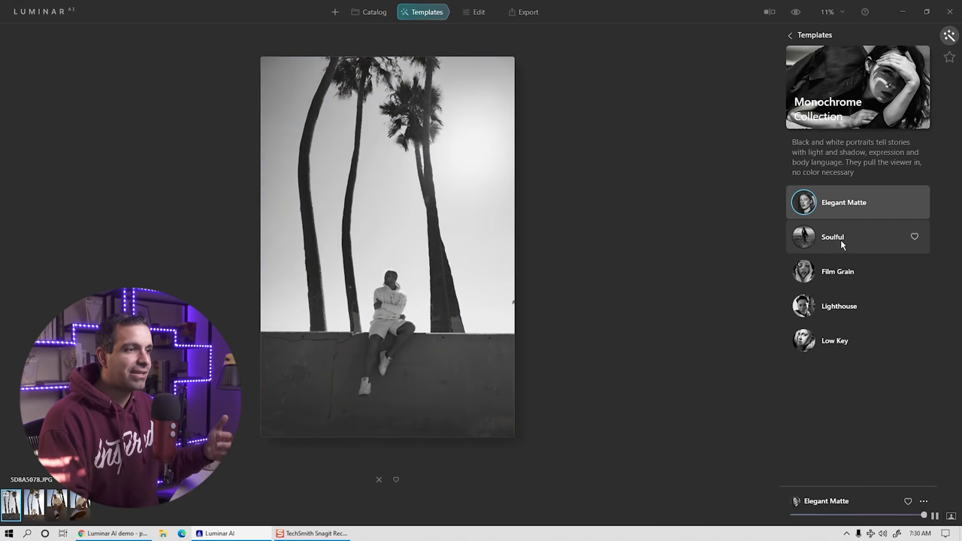
{"action": "left_click", "coordinate": [842, 245]}
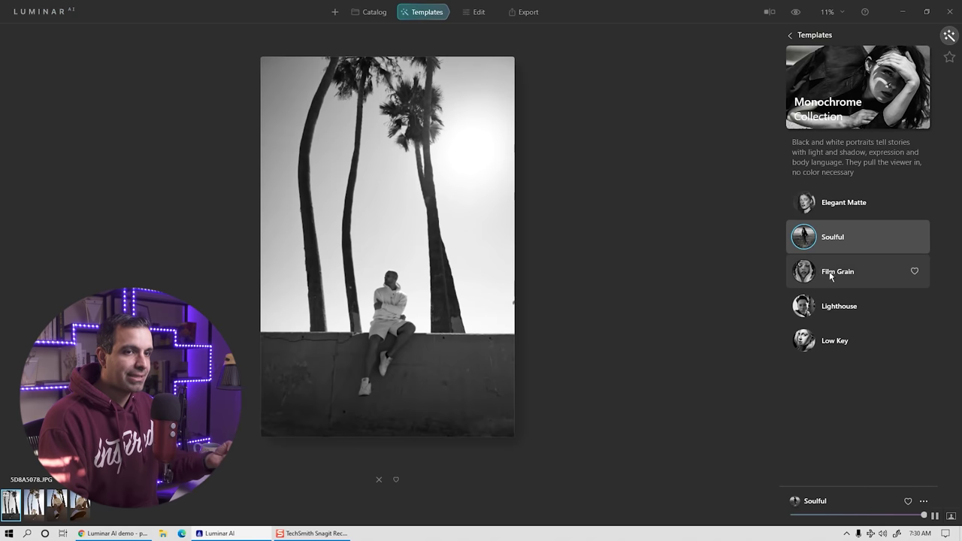
{"action": "left_click", "coordinate": [831, 275]}
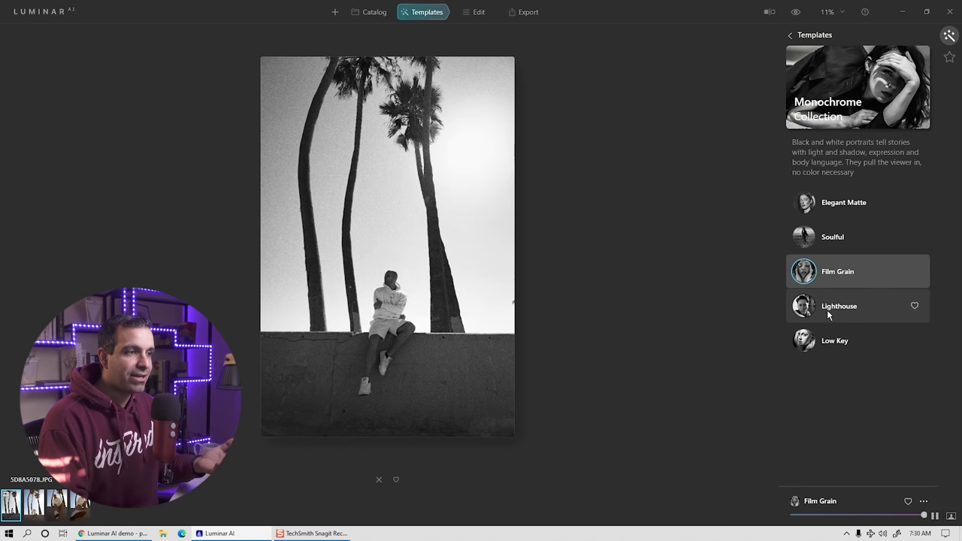
{"action": "left_click", "coordinate": [829, 313]}
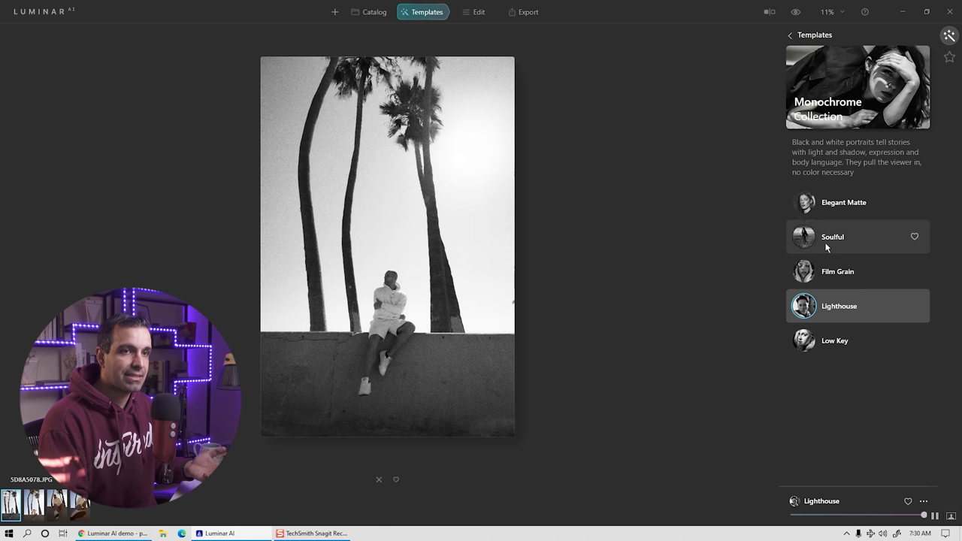
{"action": "left_click", "coordinate": [830, 213]}
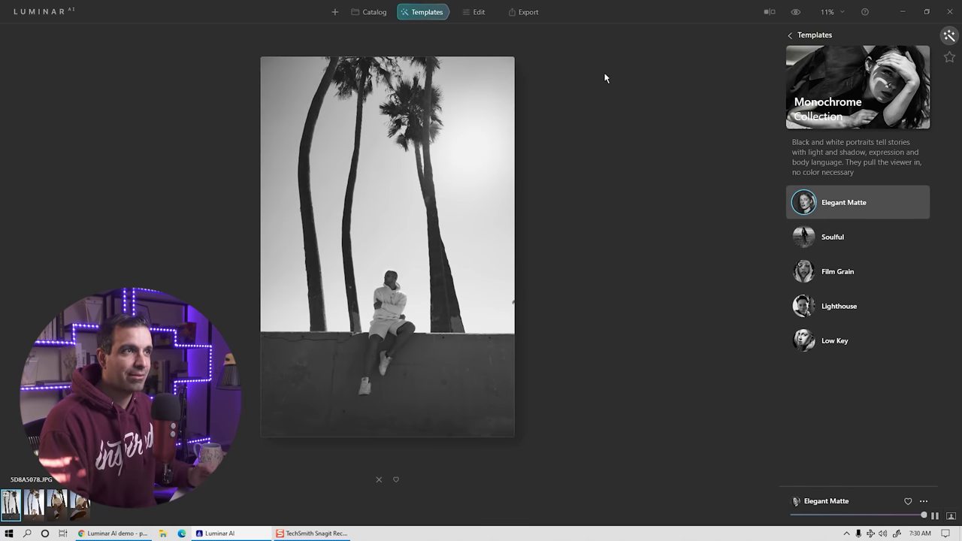
Inspect the adjustments behind the applied template in Light and Enhance AI, and in the Creative and Portrait tool groups.
{"action": "left_click", "coordinate": [478, 13]}
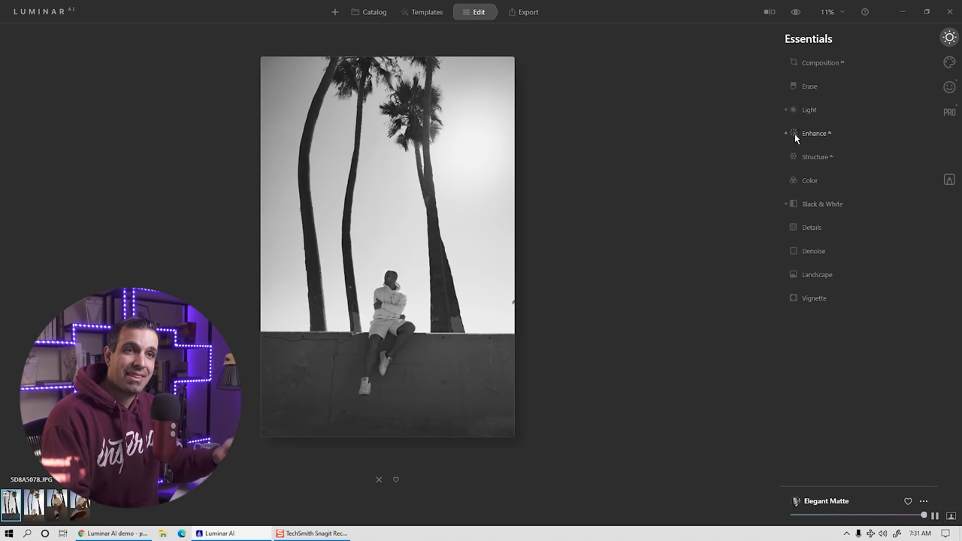
{"action": "left_click", "coordinate": [811, 111]}
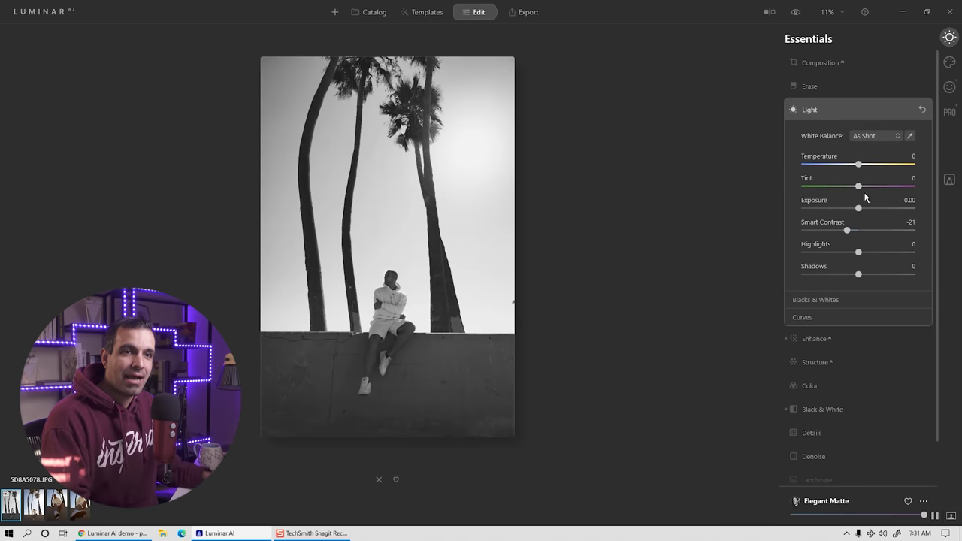
{"action": "left_click", "coordinate": [800, 110]}
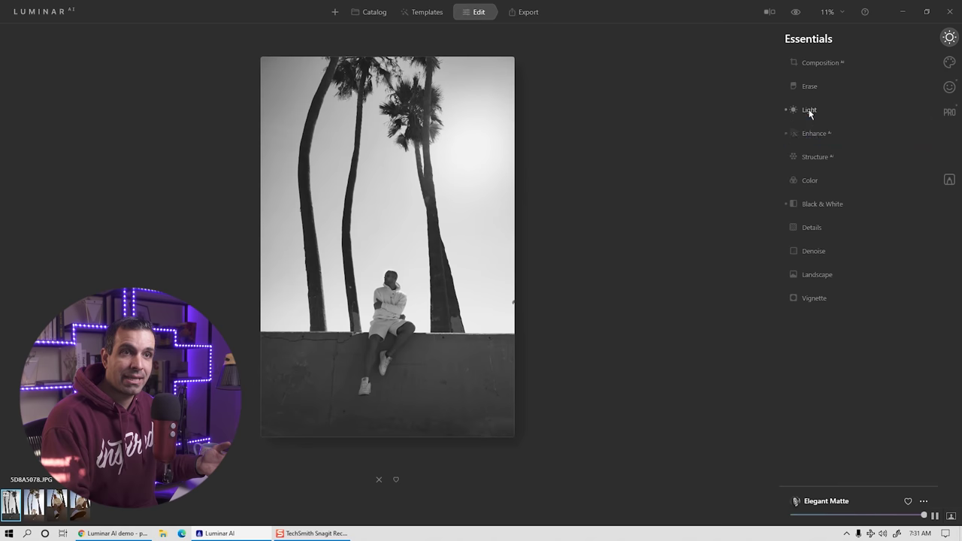
{"action": "left_click", "coordinate": [813, 133]}
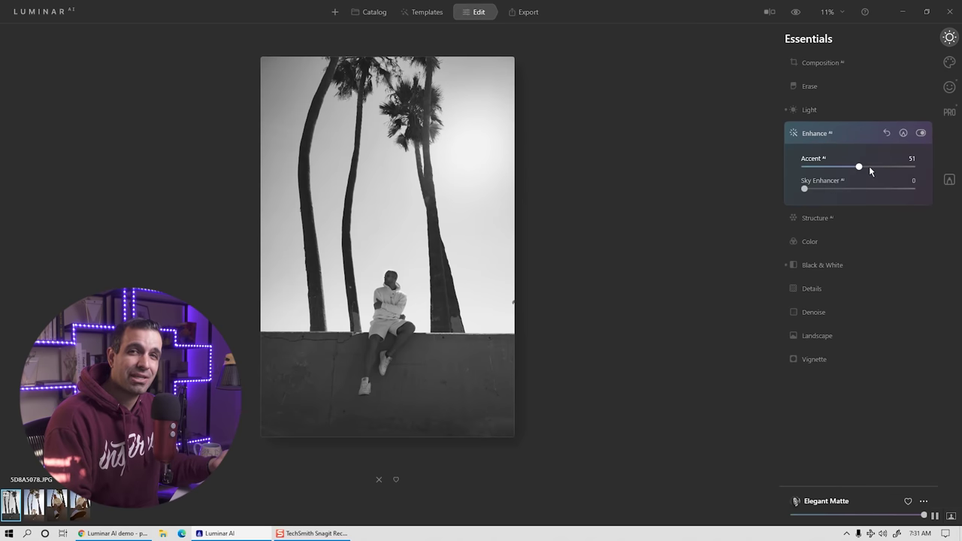
{"action": "left_click", "coordinate": [815, 112]}
{"action": "left_click", "coordinate": [816, 112]}
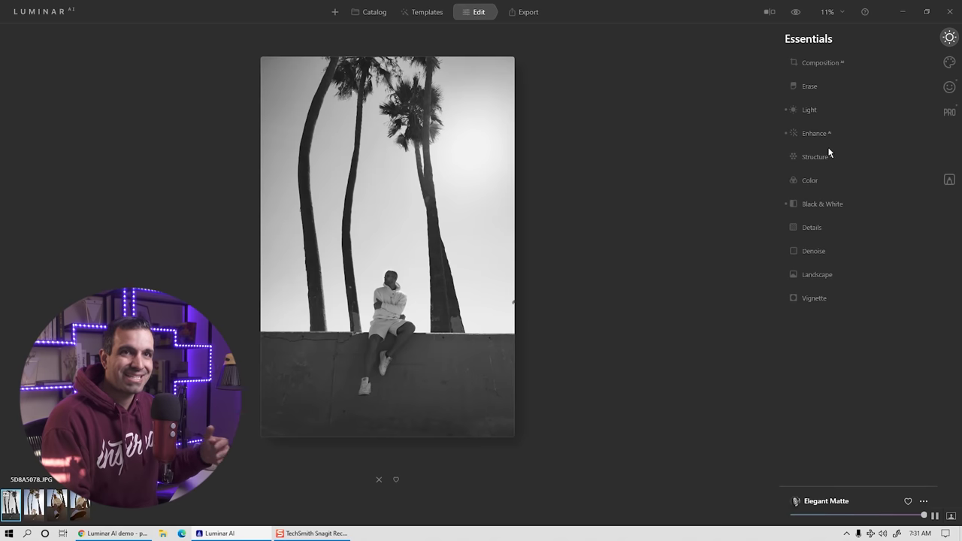
{"action": "left_click", "coordinate": [949, 64]}
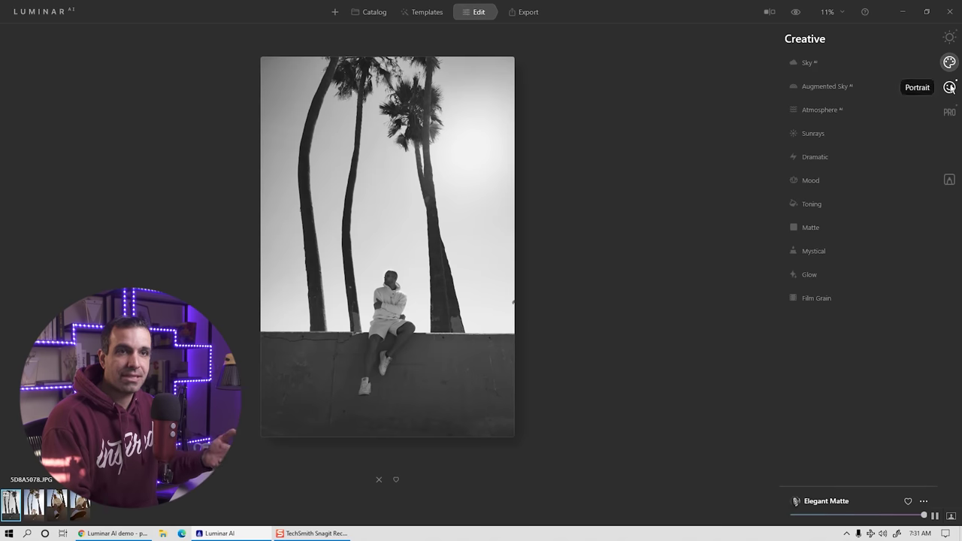
{"action": "left_click", "coordinate": [949, 88]}
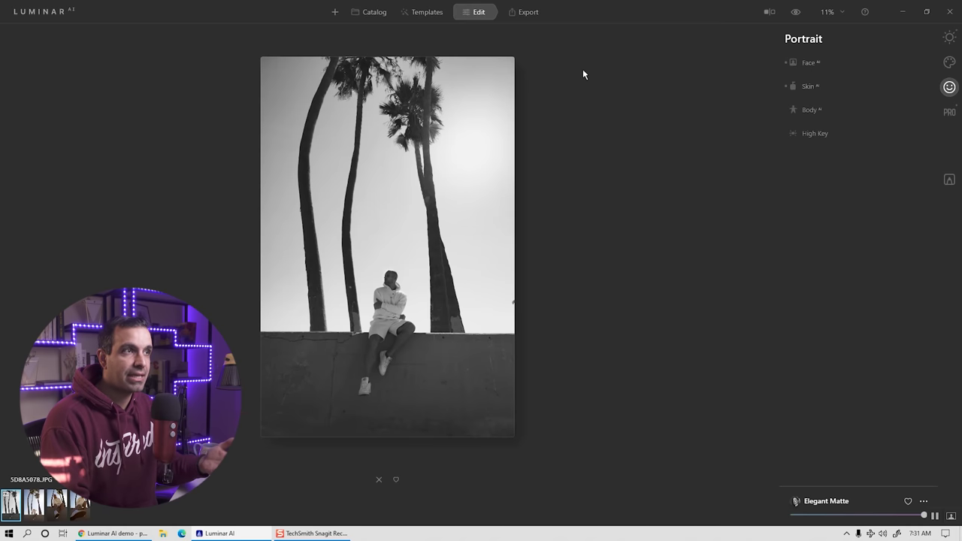
Try the Experimental collection's templates on the photo, ending with Feather Light at about half strength.
{"action": "left_click", "coordinate": [447, 20]}
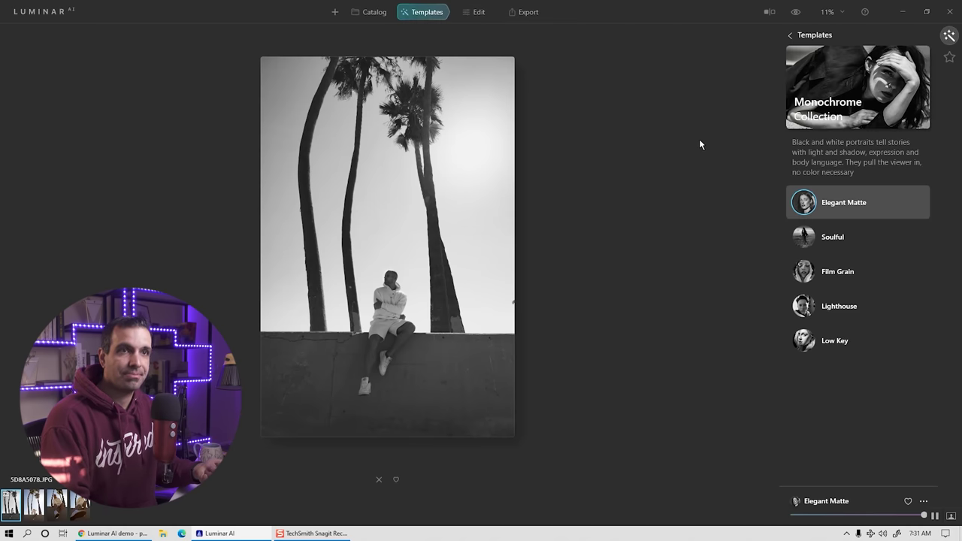
{"action": "left_click", "coordinate": [789, 35]}
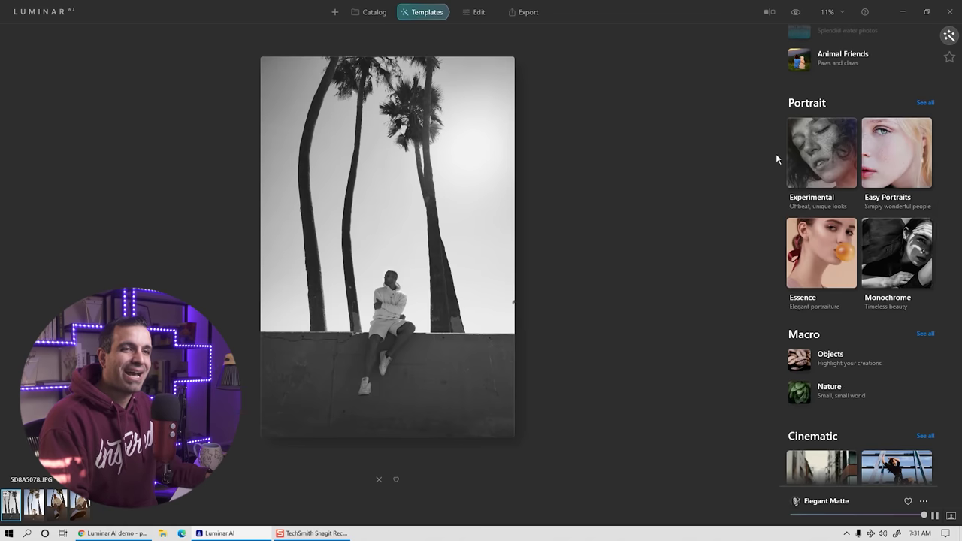
{"action": "left_click", "coordinate": [829, 151]}
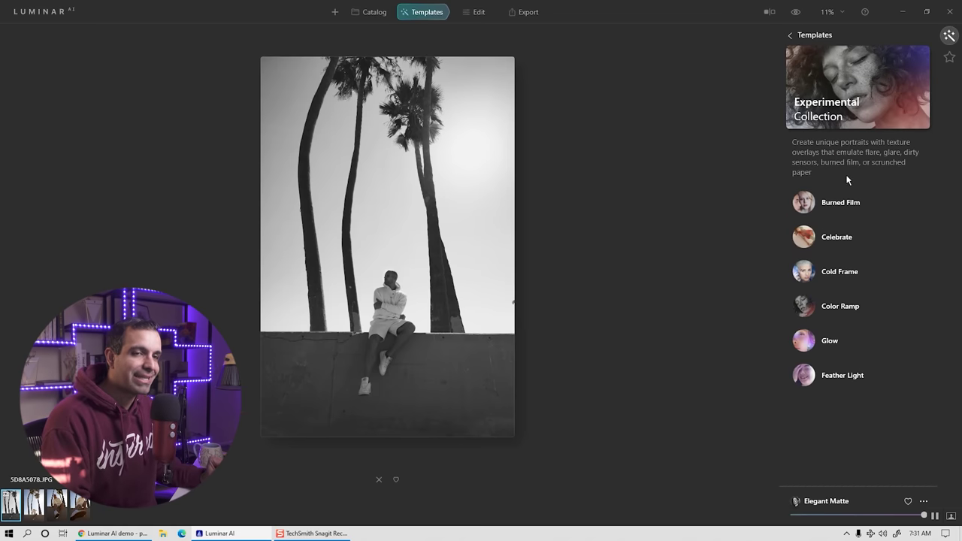
{"action": "left_click", "coordinate": [839, 204]}
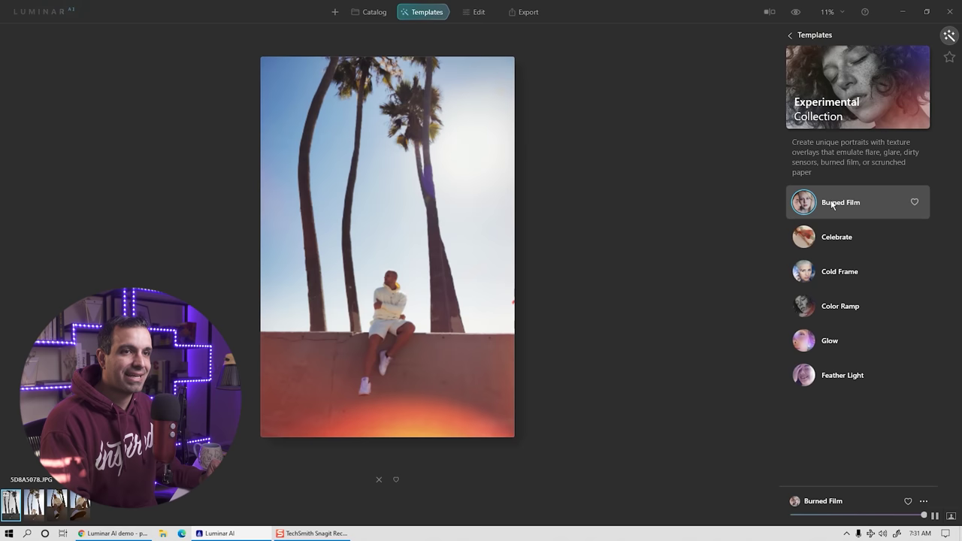
{"action": "left_click", "coordinate": [857, 209]}
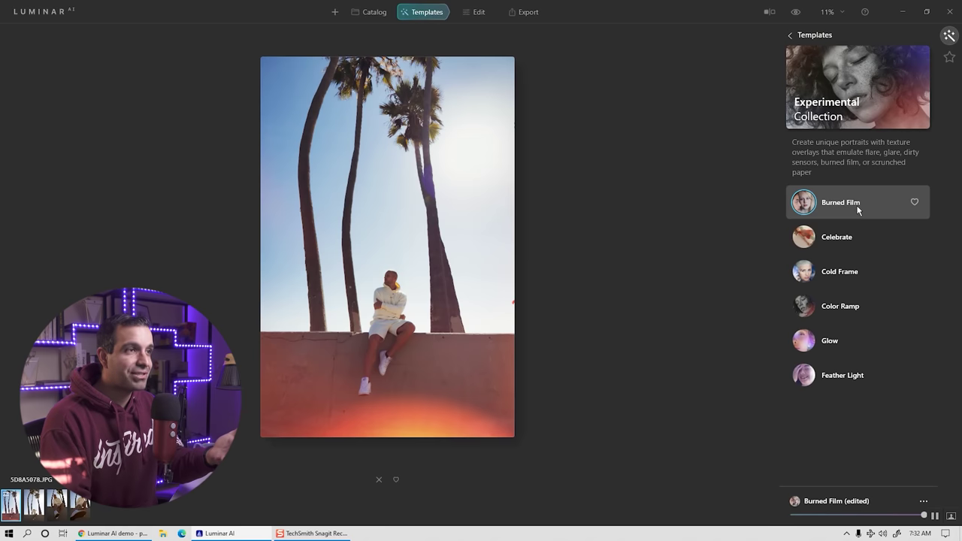
{"action": "left_click", "coordinate": [848, 238]}
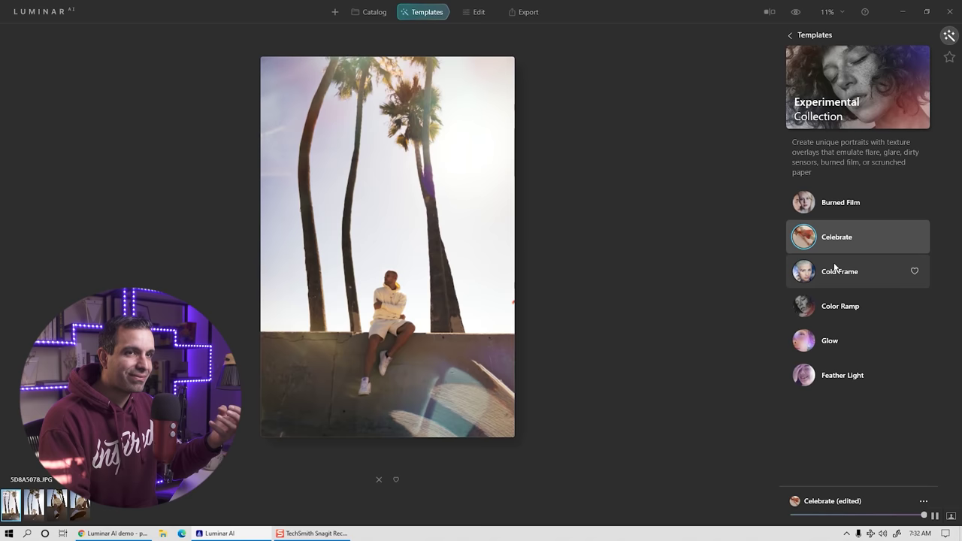
{"action": "left_click", "coordinate": [836, 270]}
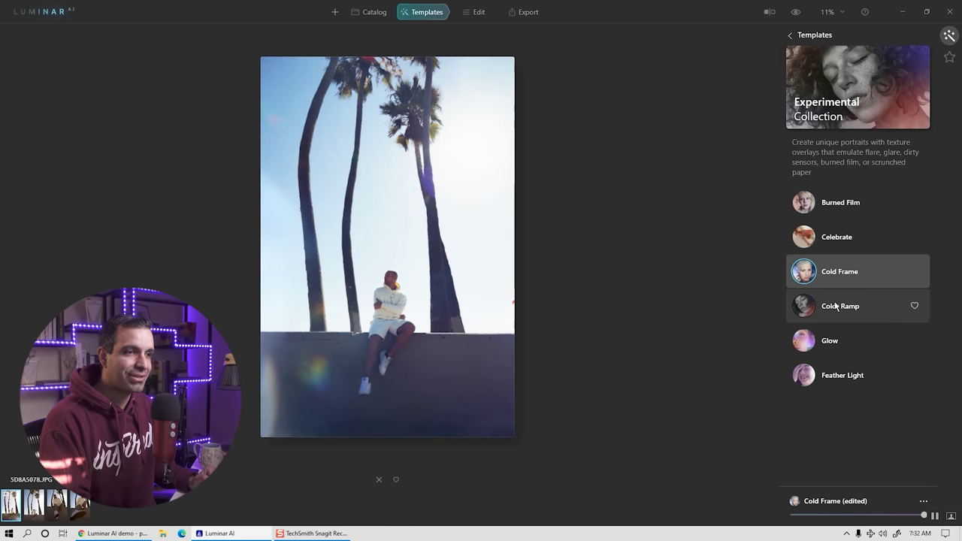
{"action": "left_click", "coordinate": [836, 306]}
{"action": "left_click", "coordinate": [832, 343]}
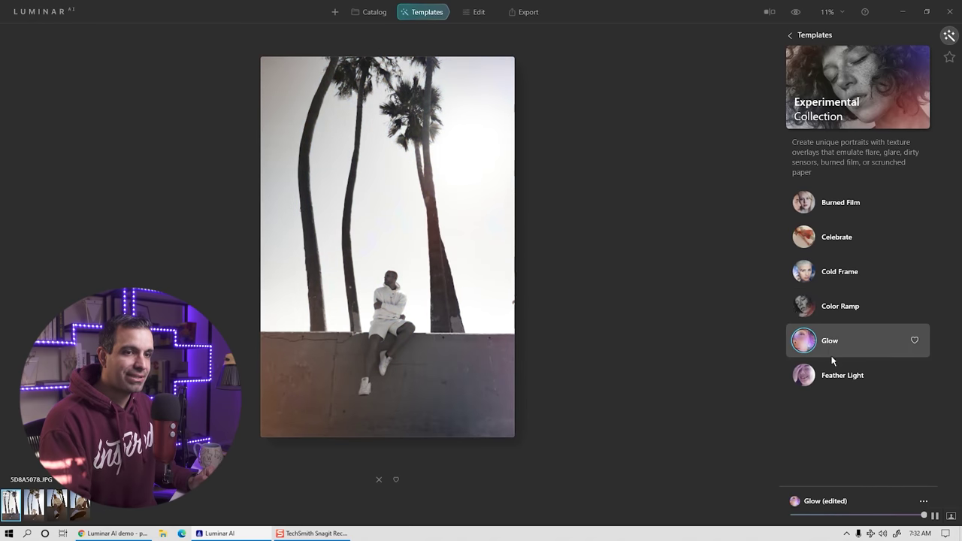
{"action": "left_click", "coordinate": [839, 375]}
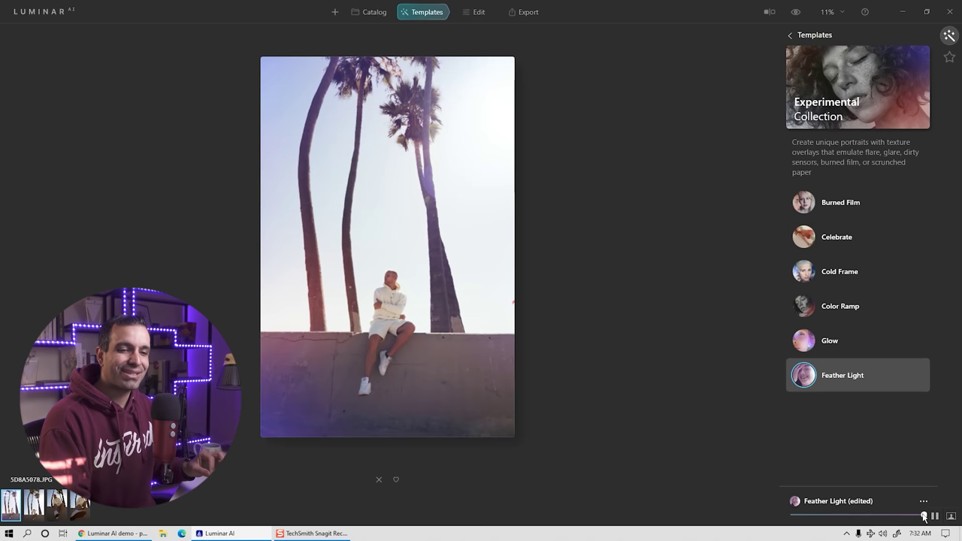
{"action": "left_click_drag", "start_coordinate": [924, 517], "coordinate": [858, 518]}
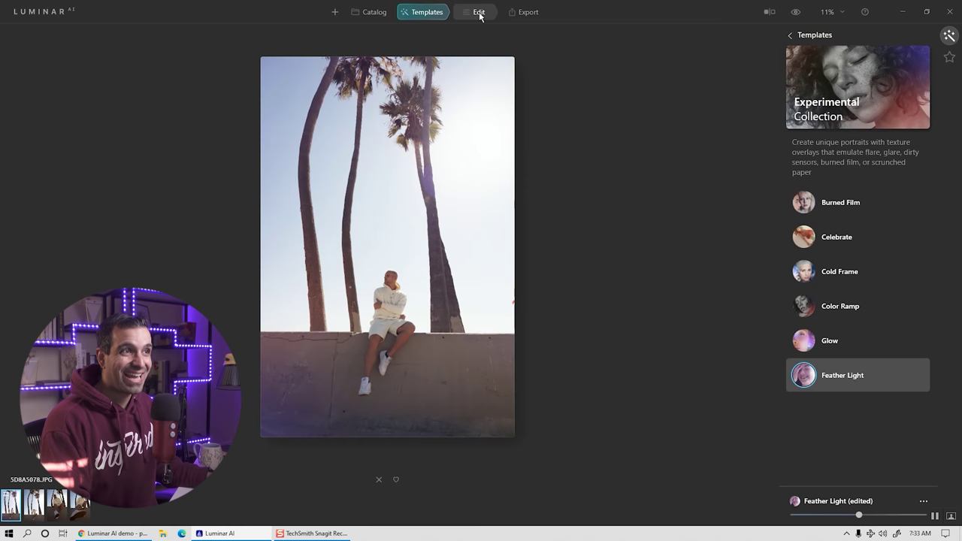
Switch the Mood LUT to Santa Barbara and set Amount to 60, Contrast to -35 and Saturation to 9.
{"action": "left_click", "coordinate": [478, 12]}
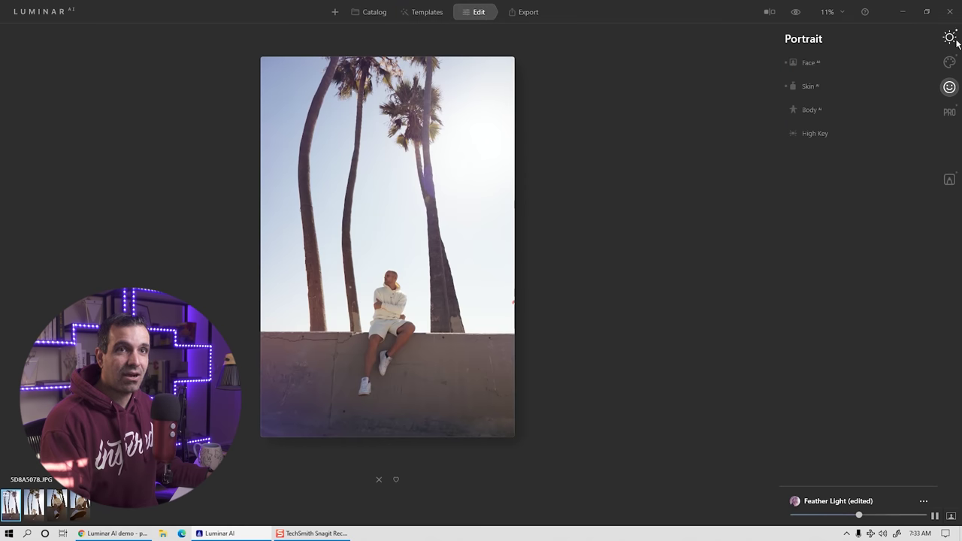
{"action": "left_click", "coordinate": [950, 63]}
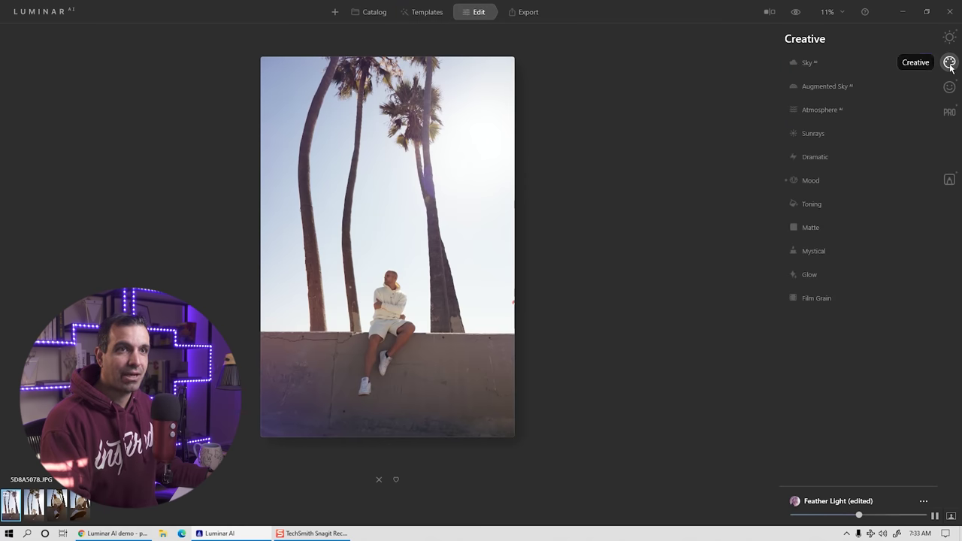
{"action": "left_click", "coordinate": [806, 182]}
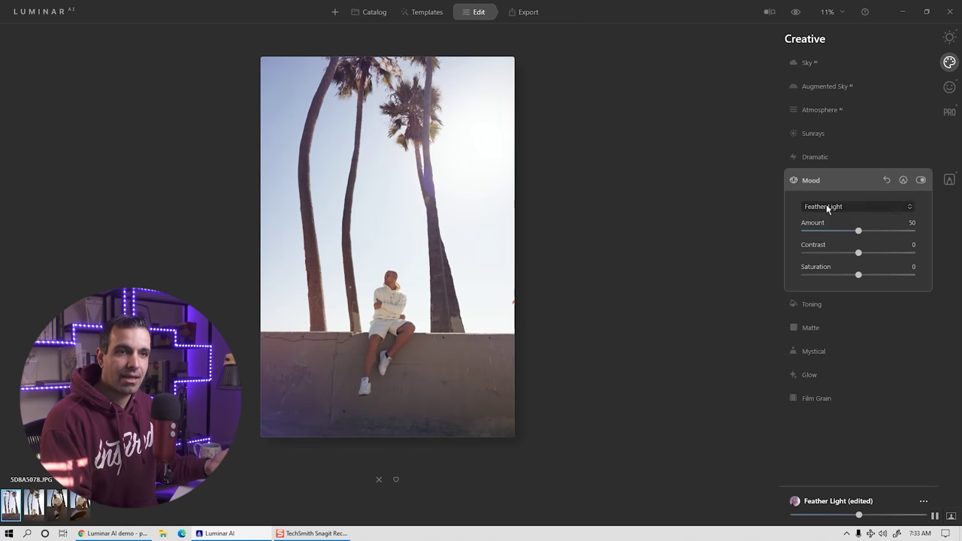
{"action": "left_click", "coordinate": [826, 204]}
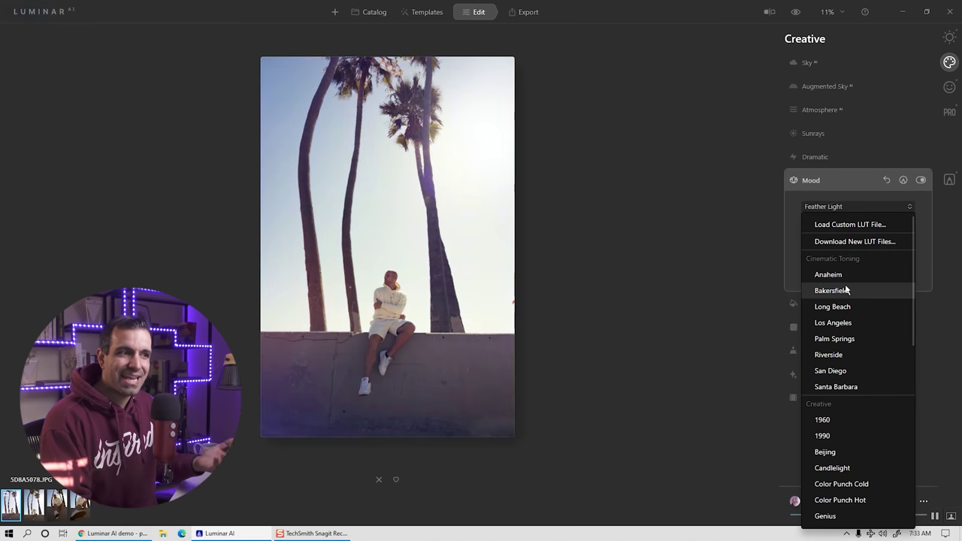
{"action": "scroll", "coordinate": [859, 257], "scroll_direction": "down", "scroll_amount": 3}
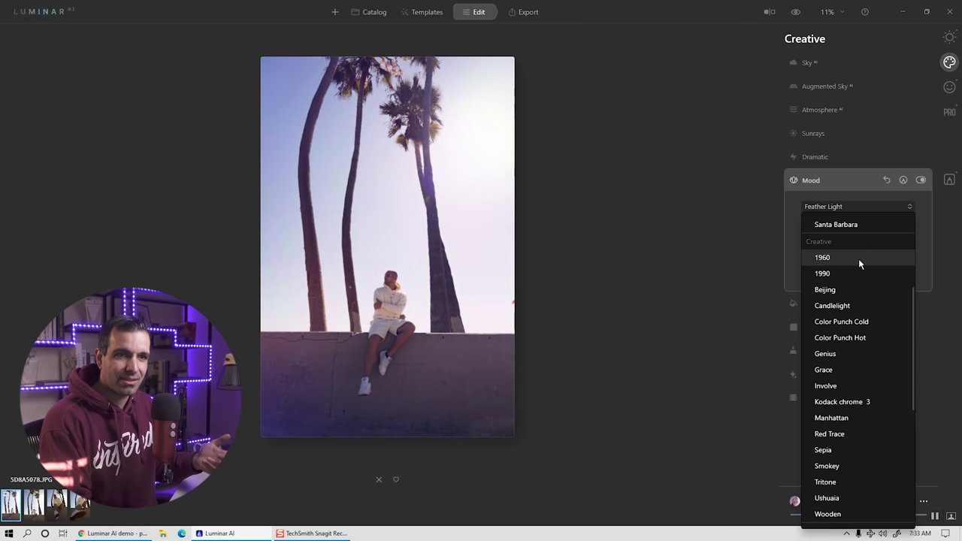
{"action": "scroll", "coordinate": [859, 259], "scroll_direction": "down", "scroll_amount": 2}
{"action": "scroll", "coordinate": [859, 260], "scroll_direction": "up", "scroll_amount": 5}
{"action": "scroll", "coordinate": [852, 256], "scroll_direction": "up", "scroll_amount": 2}
{"action": "scroll", "coordinate": [851, 263], "scroll_direction": "up", "scroll_amount": 1}
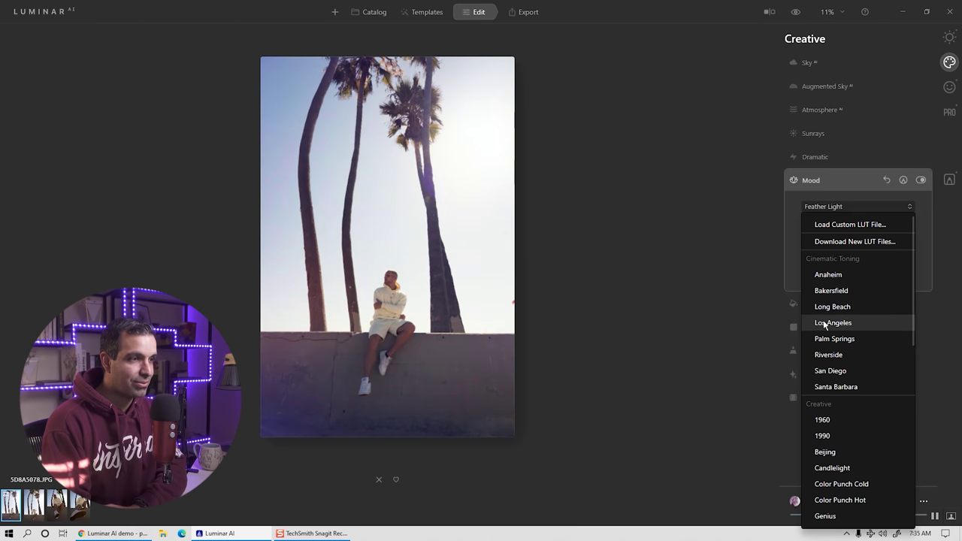
{"action": "left_click", "coordinate": [854, 387]}
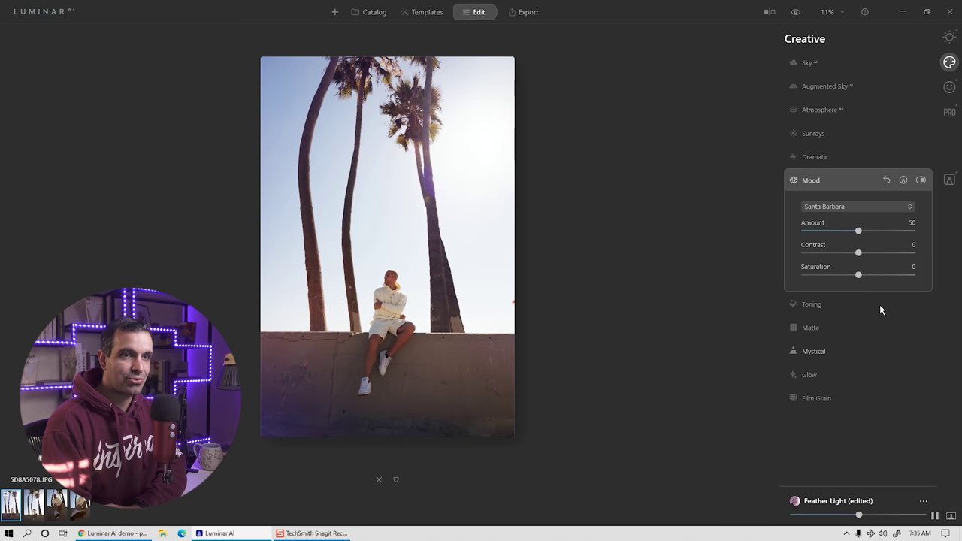
{"action": "left_click_drag", "start_coordinate": [807, 232], "coordinate": [864, 283]}
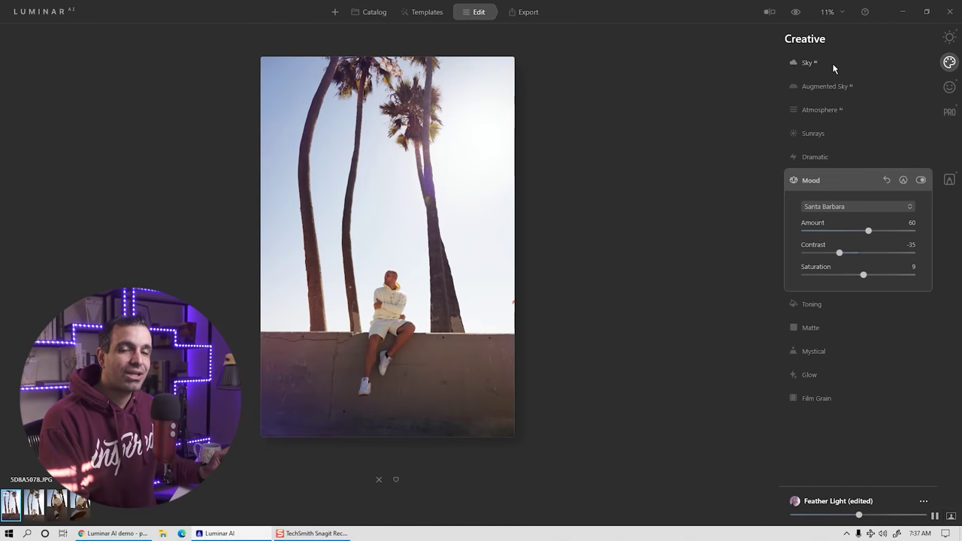
Try the Sky AI replacements Blue Sky 1, Blue Sky 2 and Blue Sky 4 on the photo.
{"action": "left_click", "coordinate": [832, 68]}
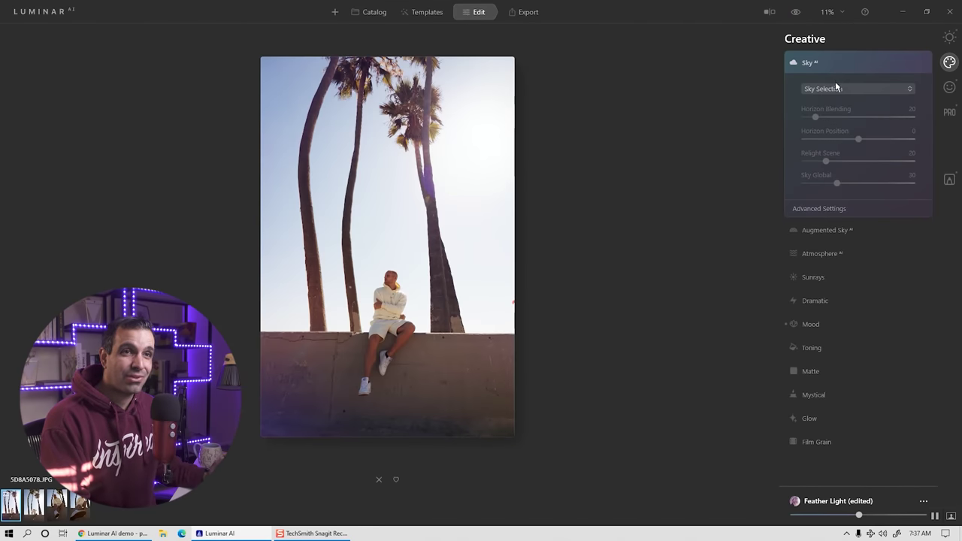
{"action": "left_click", "coordinate": [837, 88]}
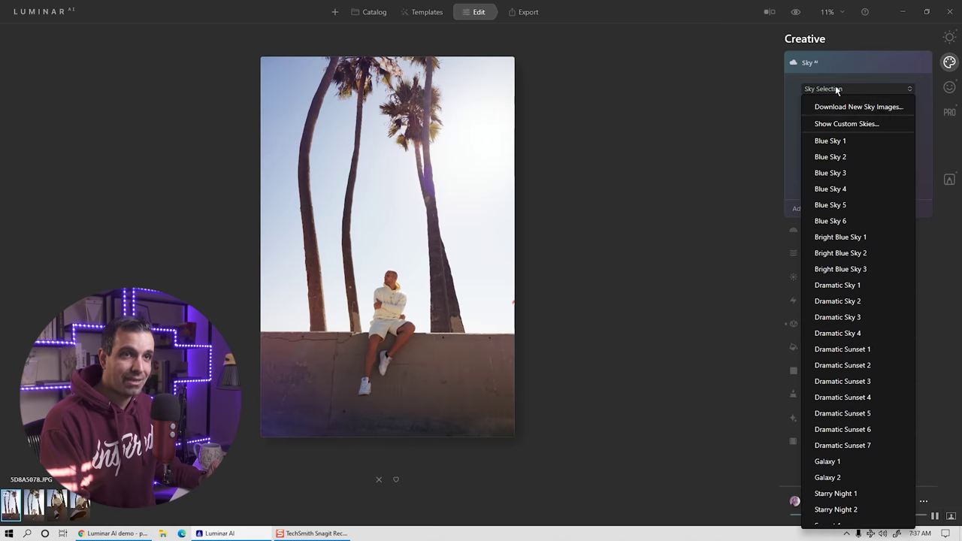
{"action": "left_click", "coordinate": [837, 138]}
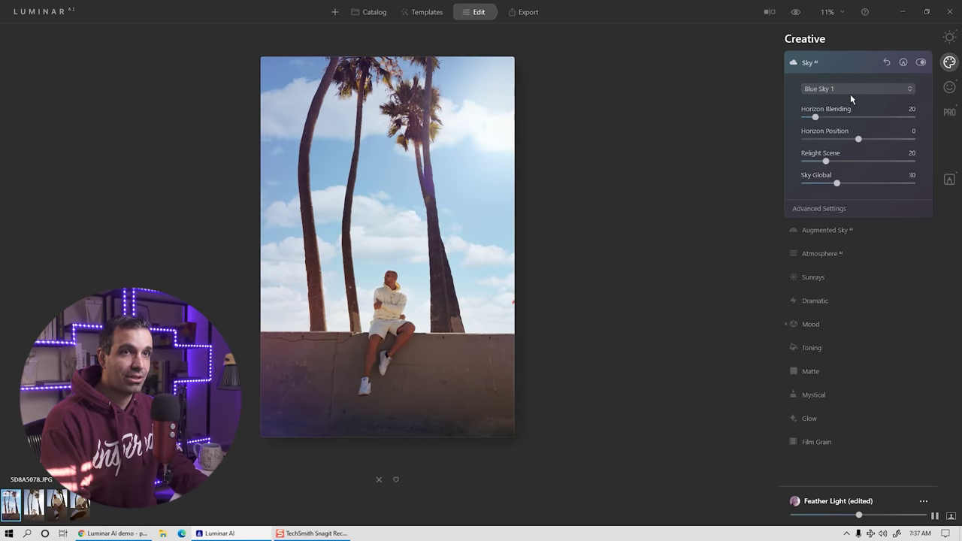
{"action": "left_click", "coordinate": [852, 93]}
{"action": "left_click", "coordinate": [852, 127]}
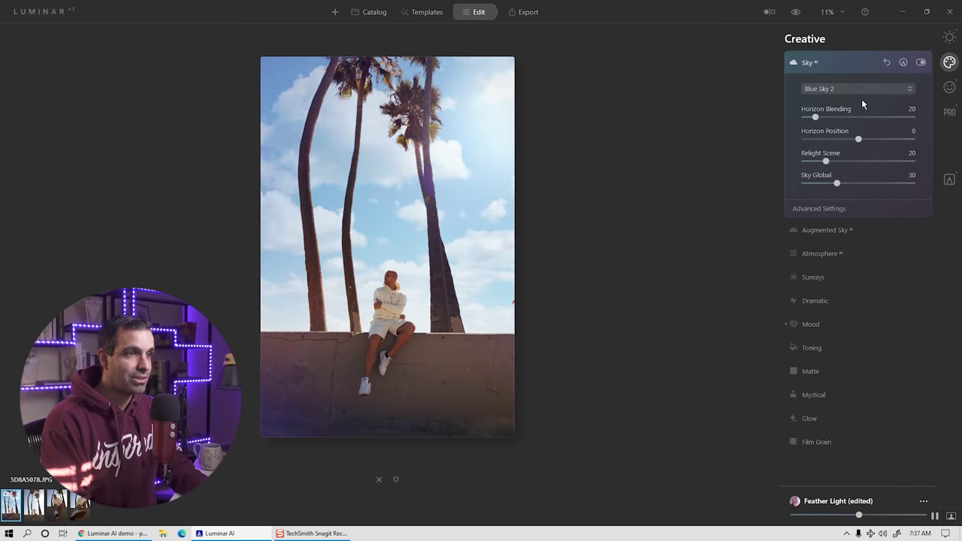
{"action": "left_click", "coordinate": [862, 95]}
{"action": "left_click", "coordinate": [857, 145]}
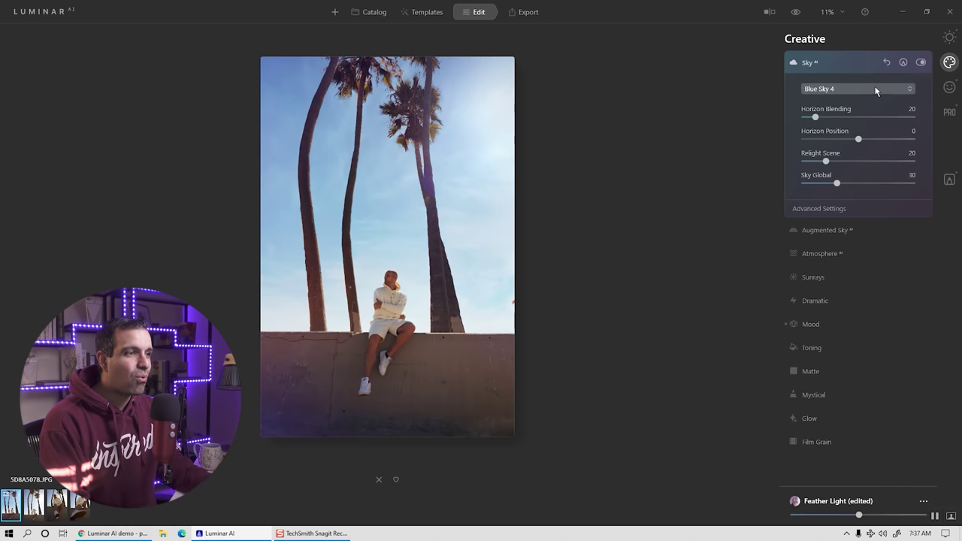
Try the Dramatic Sky 1 replacement and inspect the mask edges around the man and the palm trunk at 100% zoom.
{"action": "left_click", "coordinate": [876, 89]}
{"action": "left_click", "coordinate": [854, 208]}
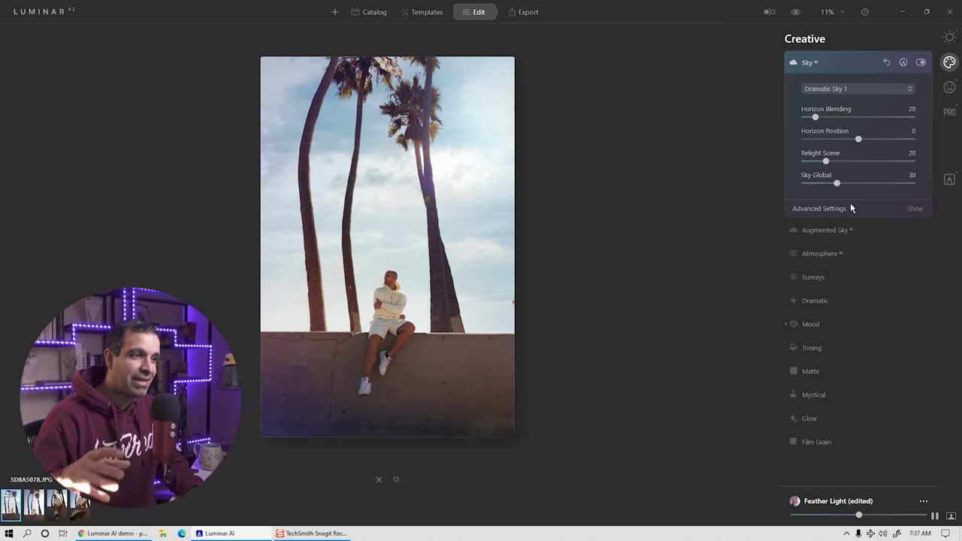
{"action": "left_click", "coordinate": [407, 295]}
{"action": "left_click_drag", "start_coordinate": [328, 298], "coordinate": [532, 262]}
{"action": "left_click_drag", "start_coordinate": [412, 253], "coordinate": [487, 260]}
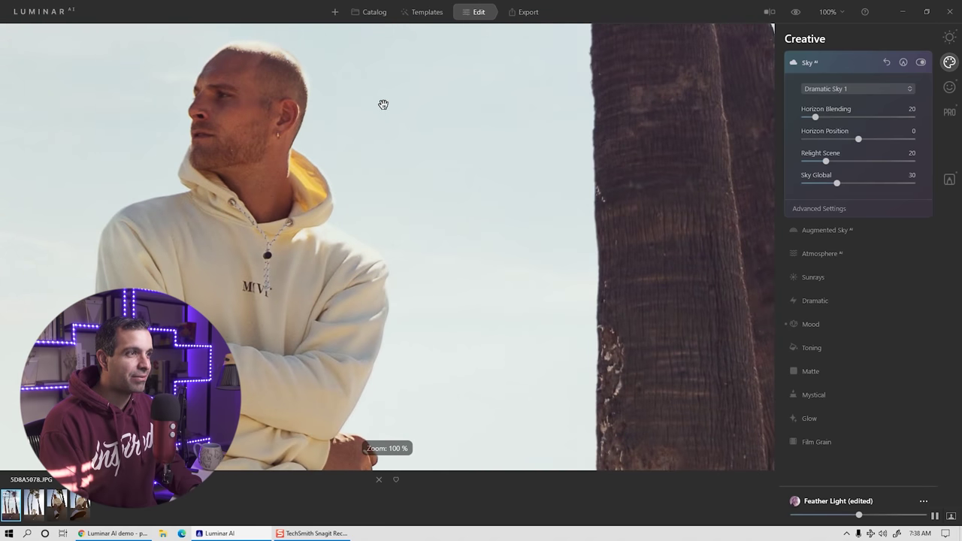
{"action": "left_click", "coordinate": [374, 292]}
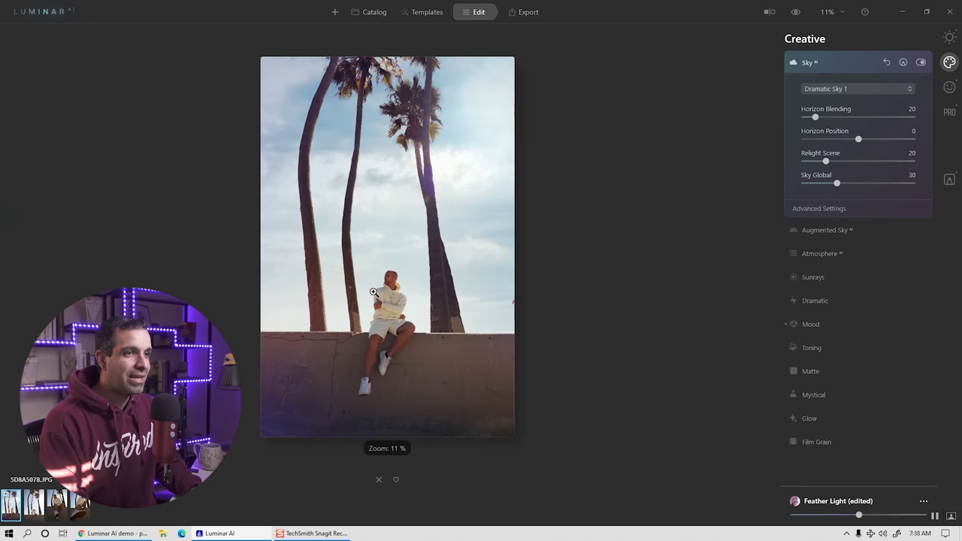
Try the sky replacements Dramatic Sky 2, Dramatic Sky 3 and Dramatic Sky 4.
{"action": "left_click", "coordinate": [856, 89]}
{"action": "left_click", "coordinate": [854, 203]}
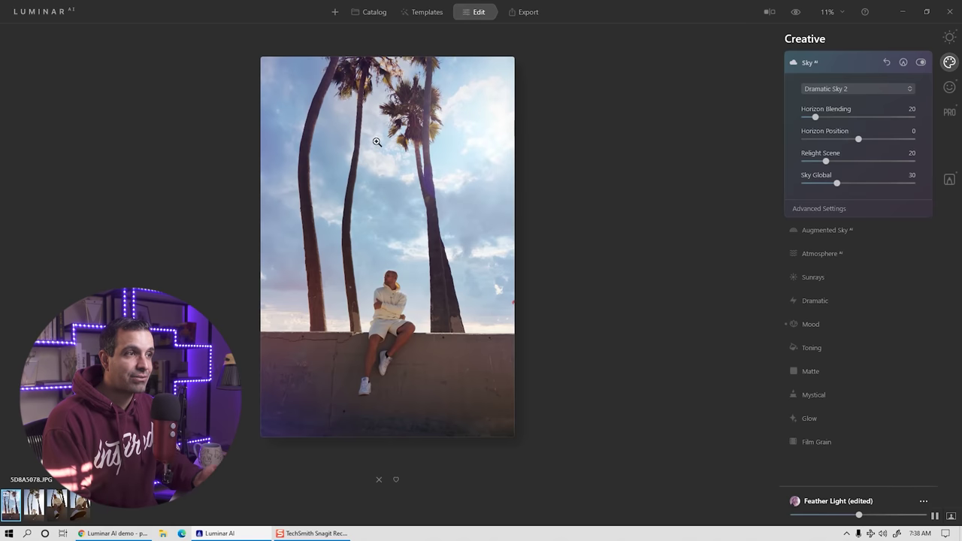
{"action": "left_click", "coordinate": [827, 92]}
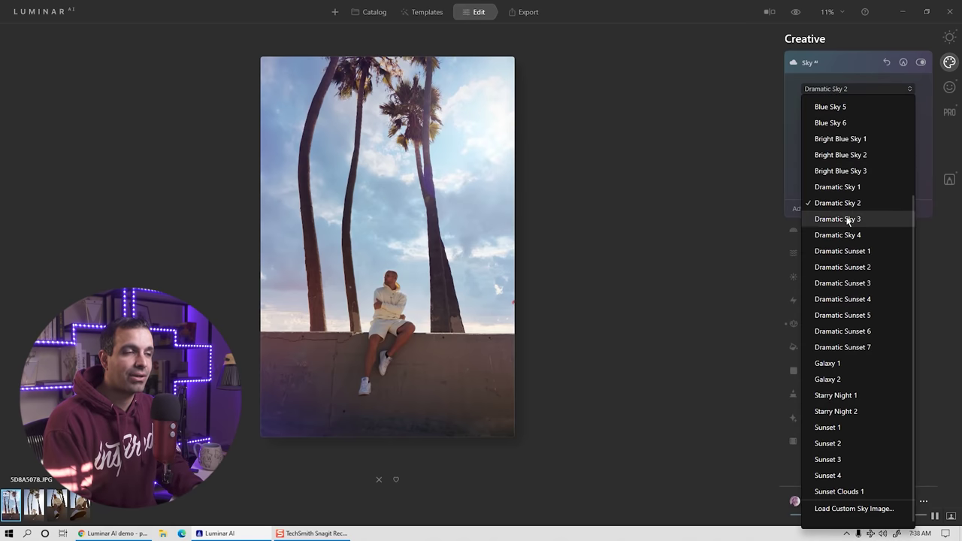
{"action": "left_click", "coordinate": [847, 217]}
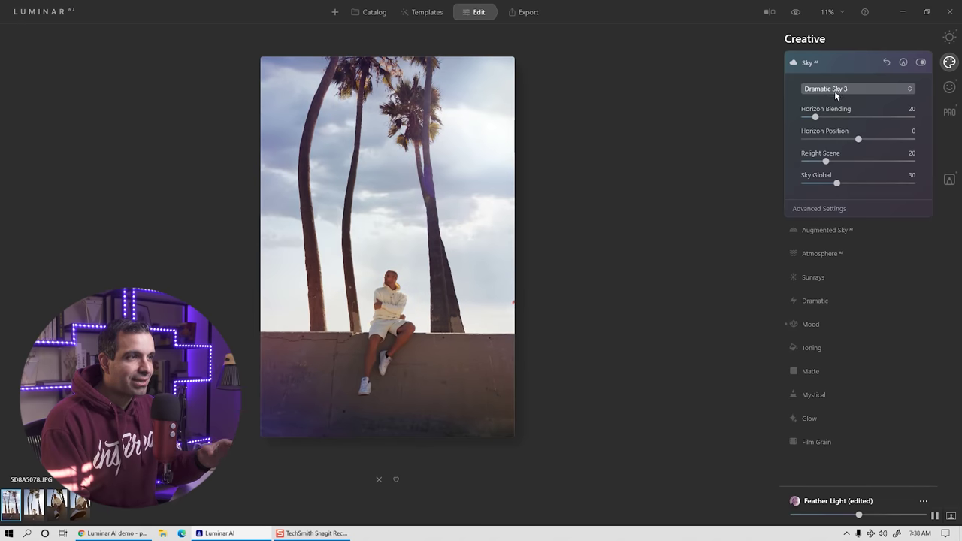
{"action": "left_click", "coordinate": [835, 89]}
{"action": "left_click", "coordinate": [858, 233]}
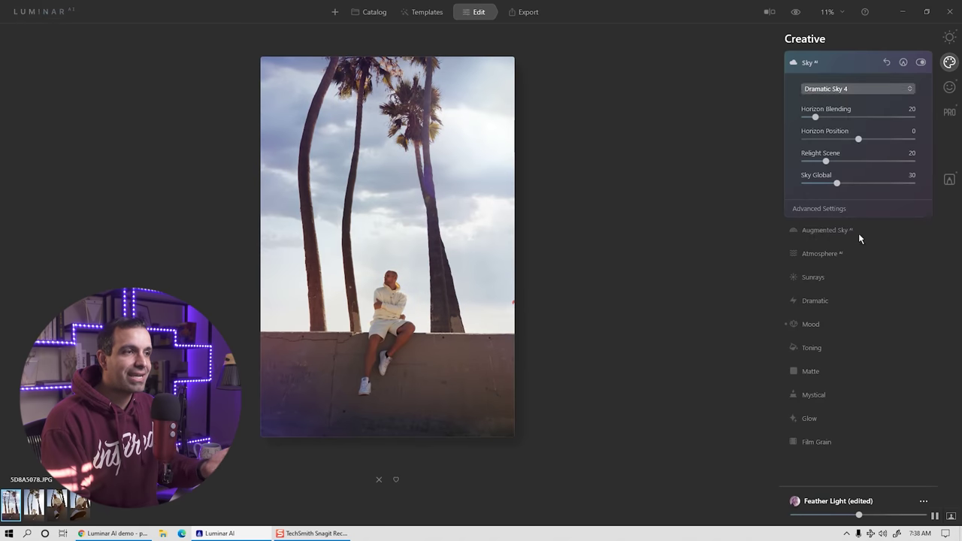
Try the sky replacements Dramatic Sunset 1, 2, 3 and 4 in turn.
{"action": "left_click", "coordinate": [855, 94]}
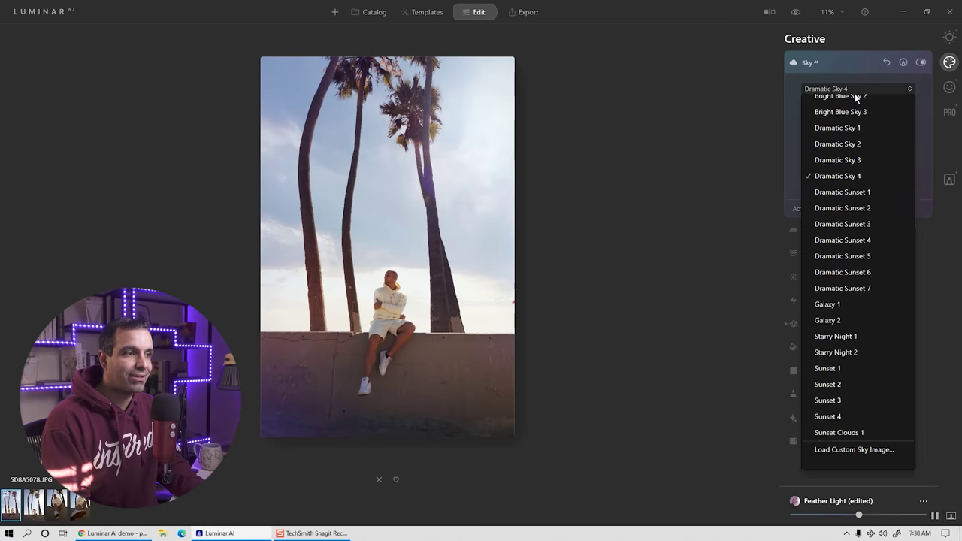
{"action": "left_click", "coordinate": [855, 256]}
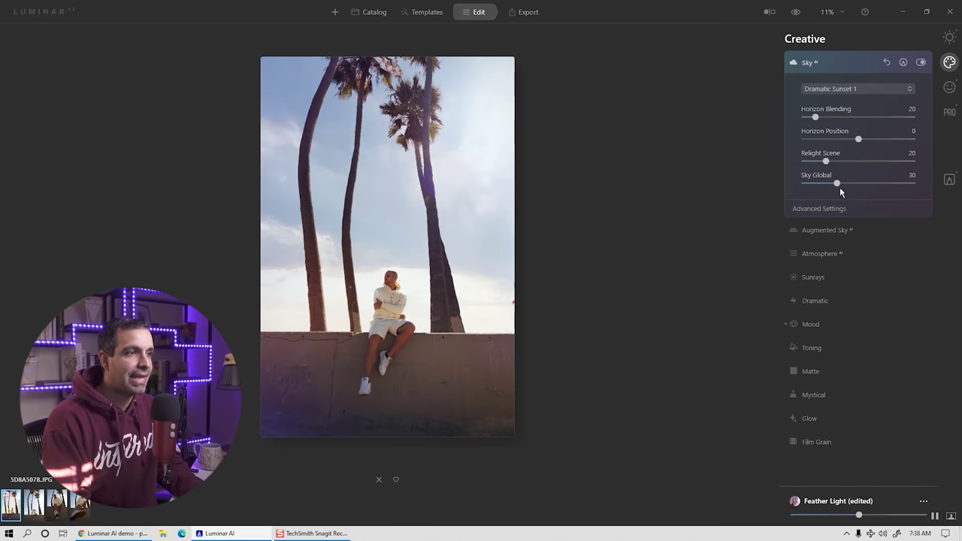
{"action": "left_click", "coordinate": [853, 93]}
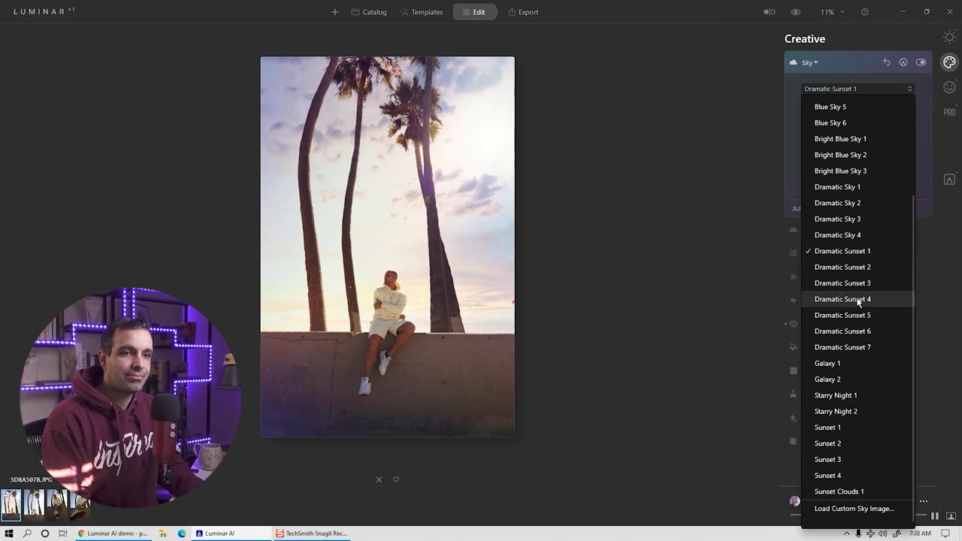
{"action": "left_click", "coordinate": [856, 268]}
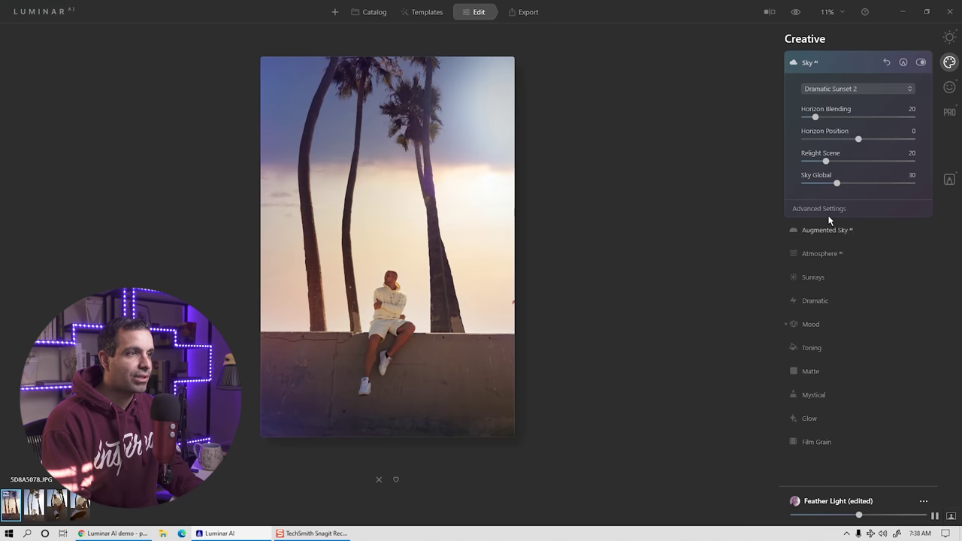
{"action": "left_click", "coordinate": [861, 90]}
{"action": "left_click", "coordinate": [846, 281]}
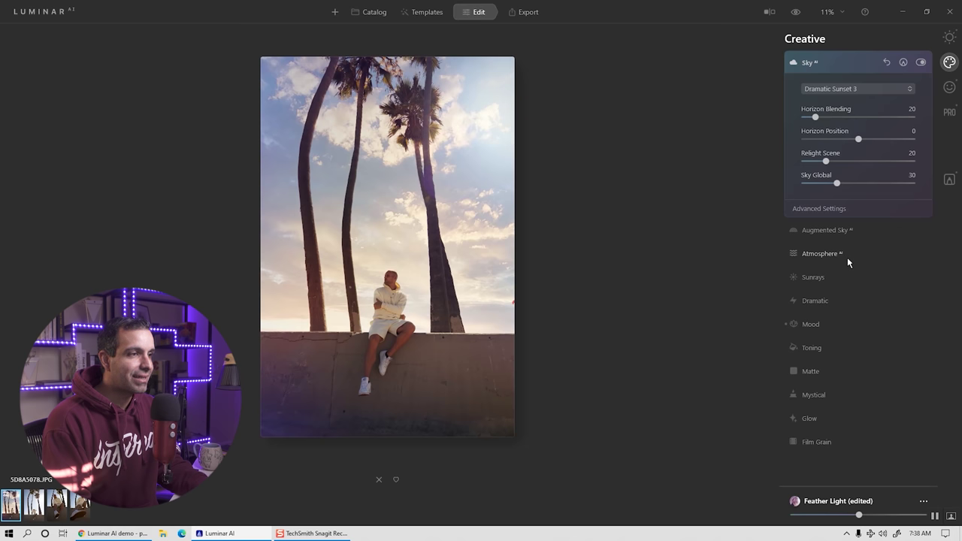
{"action": "left_click", "coordinate": [853, 88]}
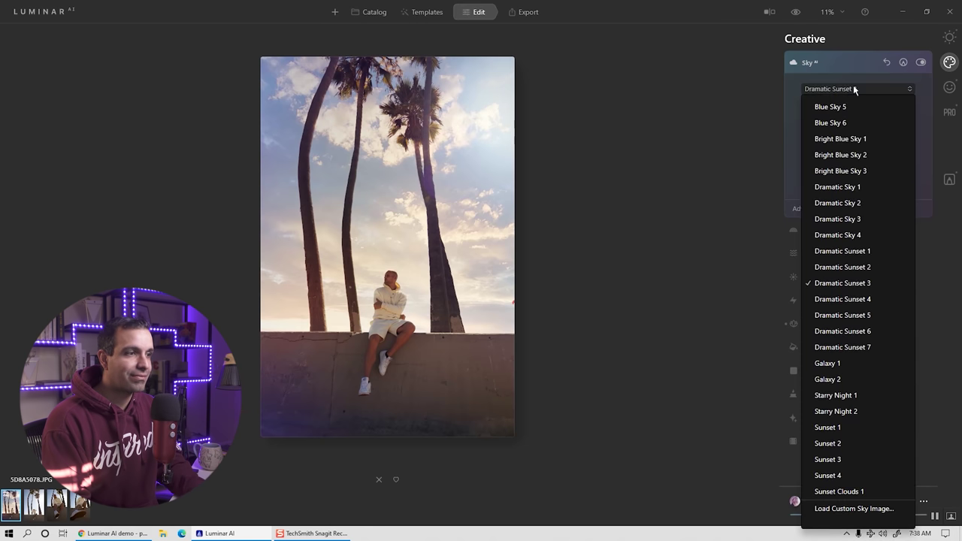
{"action": "left_click", "coordinate": [848, 299]}
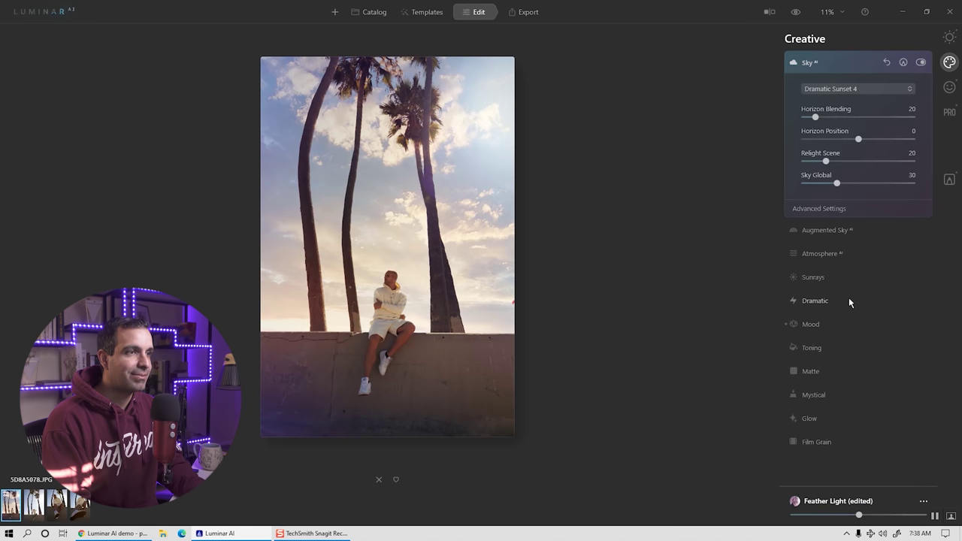
Compare Dramatic Sunset 5 and Dramatic Sunset 6, then settle on Dramatic Sunset 7 as the replacement sky.
{"action": "left_click", "coordinate": [855, 89]}
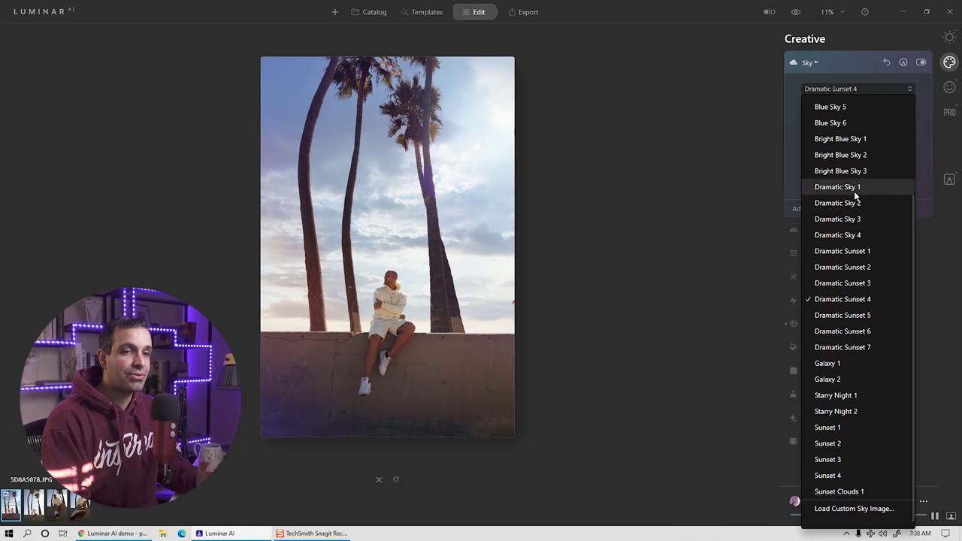
{"action": "left_click", "coordinate": [853, 315]}
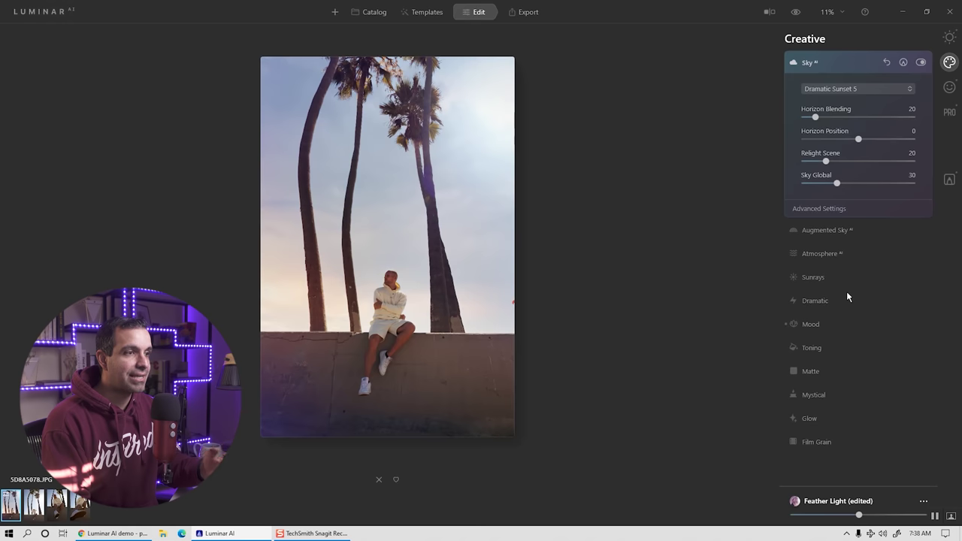
{"action": "left_click", "coordinate": [855, 89]}
{"action": "left_click", "coordinate": [850, 325]}
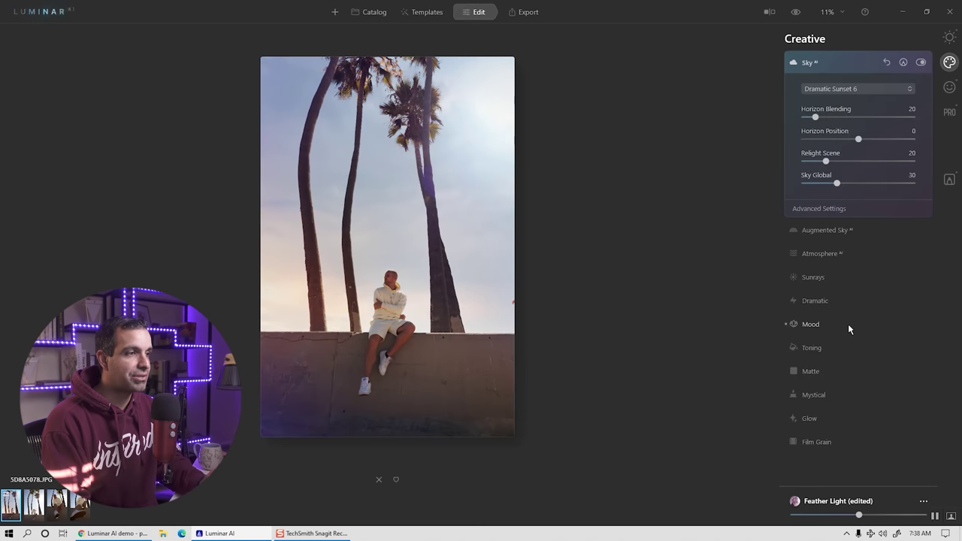
{"action": "left_click", "coordinate": [855, 89]}
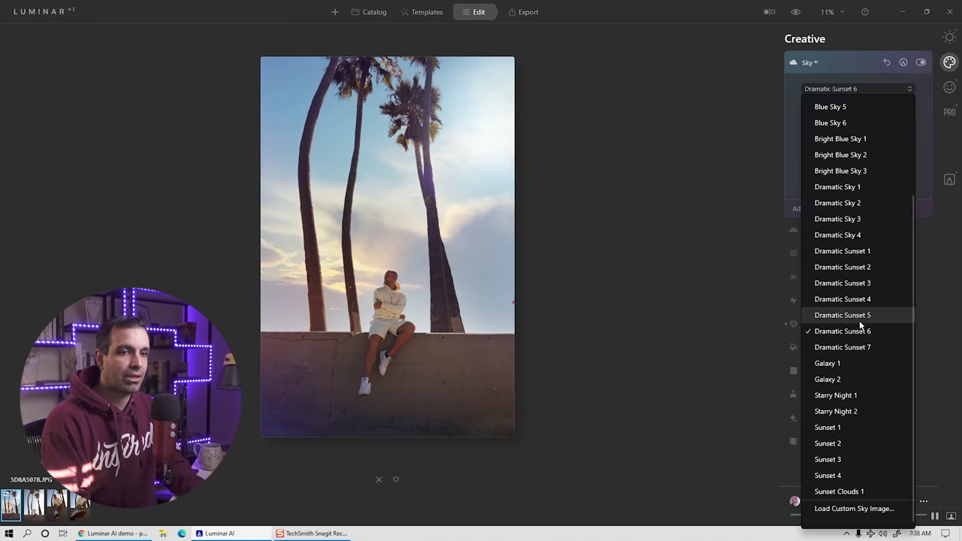
{"action": "left_click", "coordinate": [860, 347]}
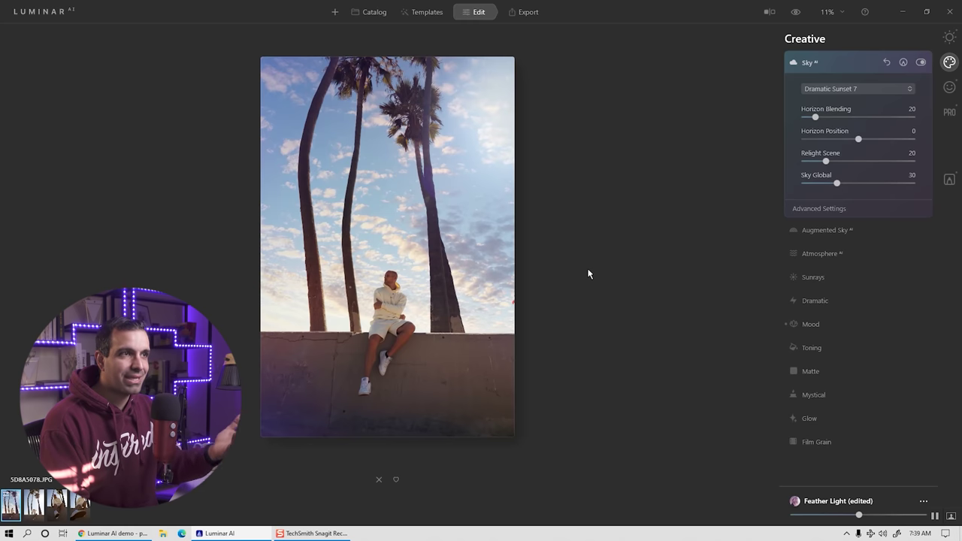
Flip the replacement sky and raise its Atmospheric Haze to 91 in Sky AI's advanced settings.
{"action": "left_click", "coordinate": [820, 210]}
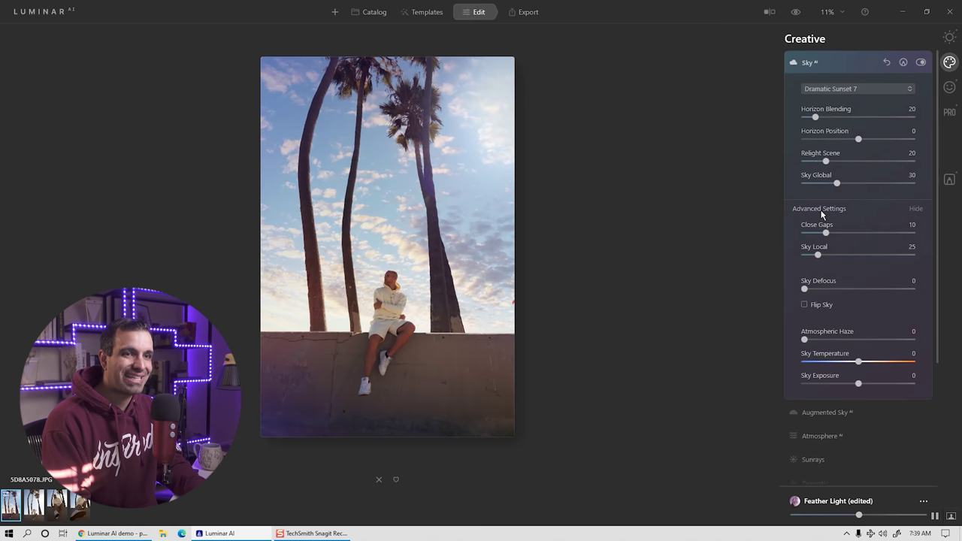
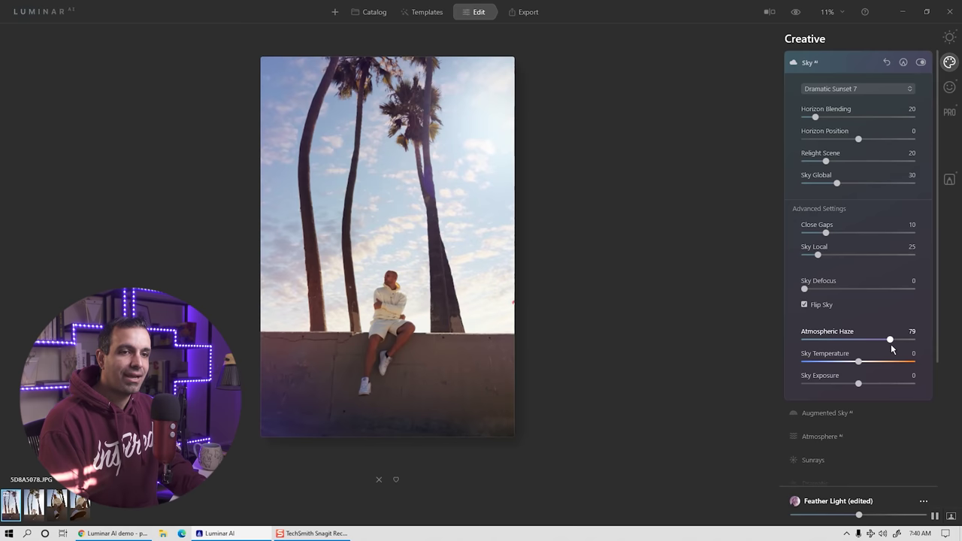
{"action": "mouse_move", "coordinate": [910, 344]}
{"action": "left_mouse_down"}
{"action": "mouse_move", "coordinate": [871, 347]}
{"action": "mouse_move", "coordinate": [912, 347]}
{"action": "left_mouse_up"}
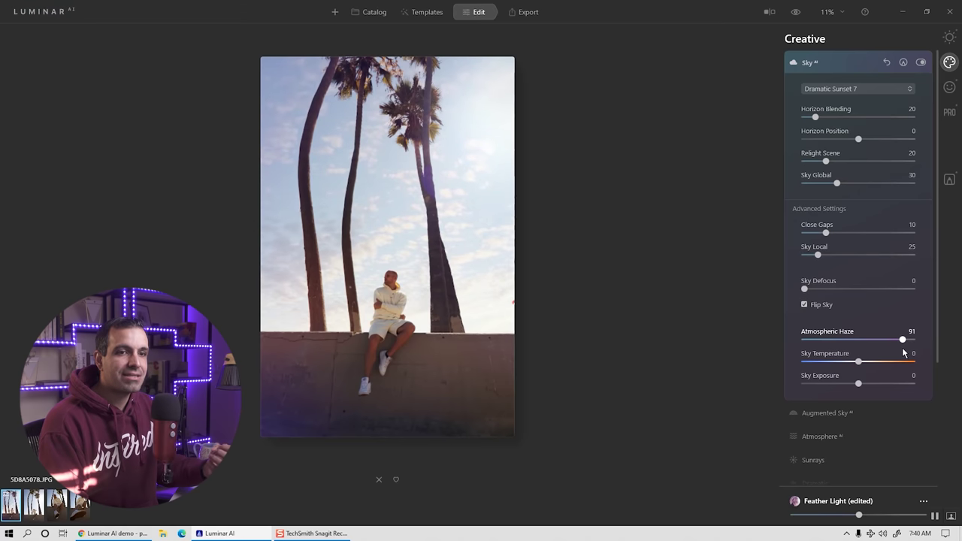
Set the replacement sky's Atmospheric Haze to 90 and its Sky Temperature to 20.
{"action": "left_click", "coordinate": [902, 340]}
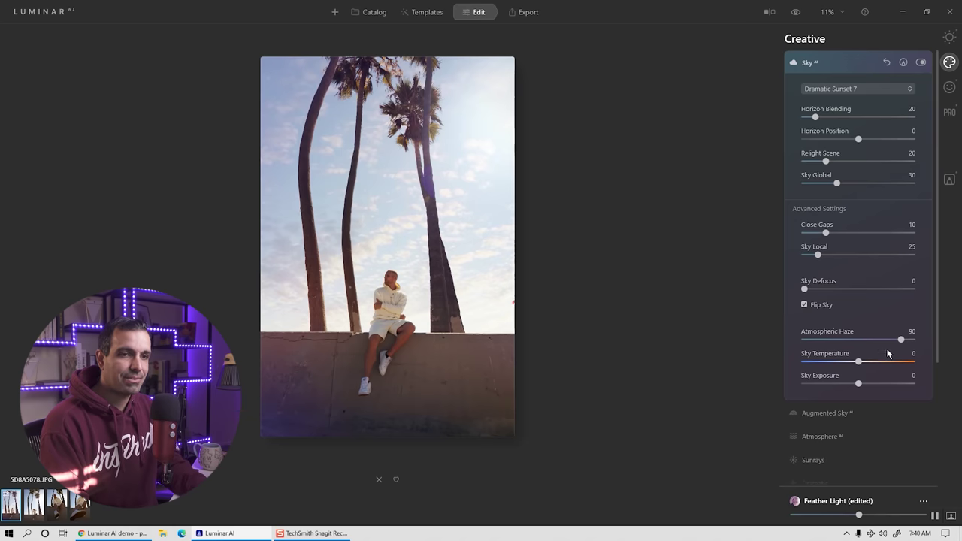
{"action": "left_click_drag", "start_coordinate": [860, 363], "coordinate": [869, 369]}
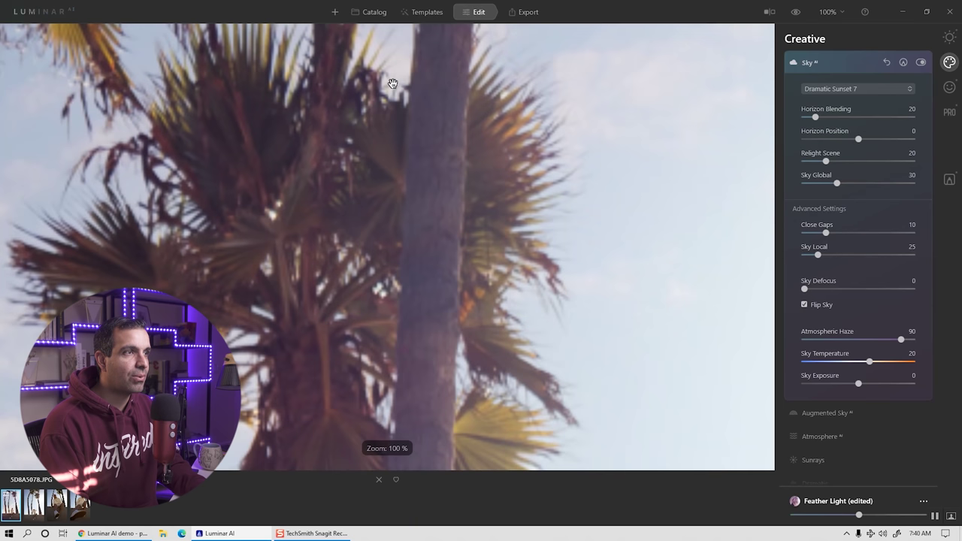
{"action": "left_click", "coordinate": [394, 84]}
{"action": "left_click_drag", "start_coordinate": [404, 142], "coordinate": [473, 69]}
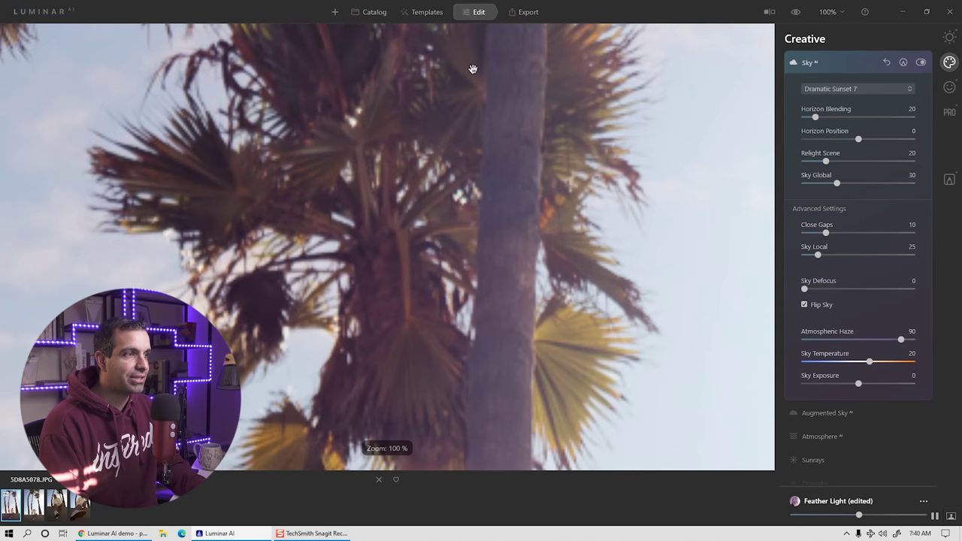
{"action": "left_click_drag", "start_coordinate": [311, 171], "coordinate": [365, 192]}
{"action": "mouse_move", "coordinate": [271, 201]}
{"action": "left_mouse_down"}
{"action": "mouse_move", "coordinate": [301, 228]}
{"action": "mouse_move", "coordinate": [318, 151]}
{"action": "left_mouse_up"}
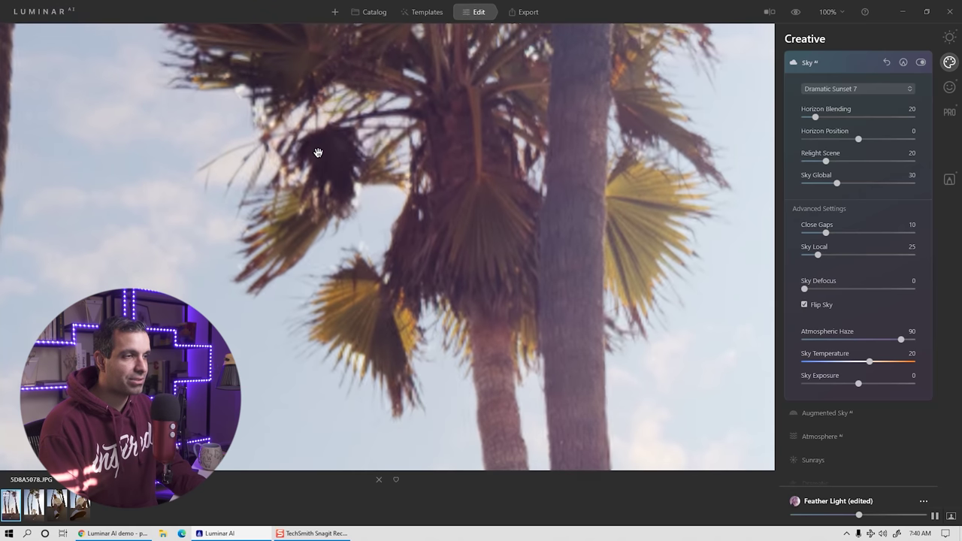
{"action": "left_click", "coordinate": [318, 153]}
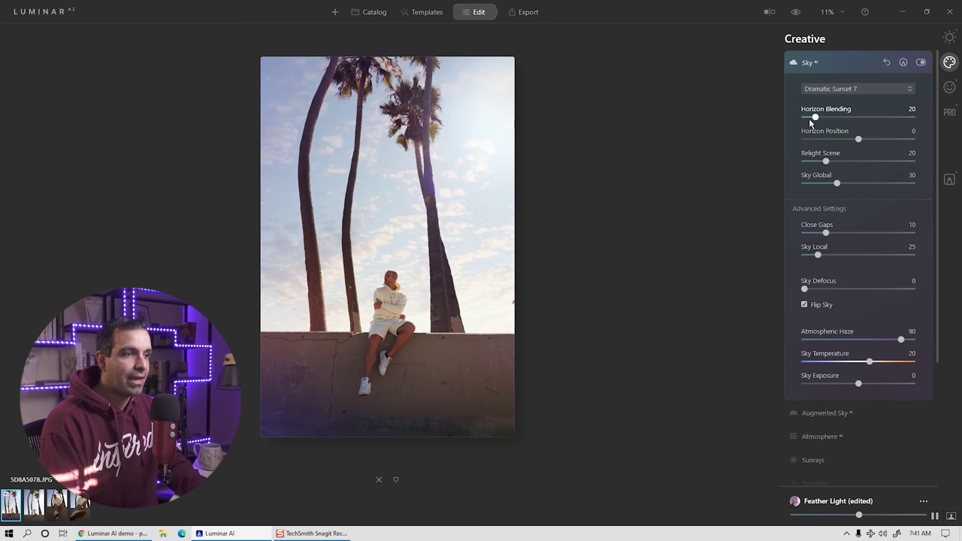
Set Sky AI's Horizon Blending to 200 and Relight Scene to 30.
{"action": "left_click_drag", "start_coordinate": [814, 117], "coordinate": [945, 126]}
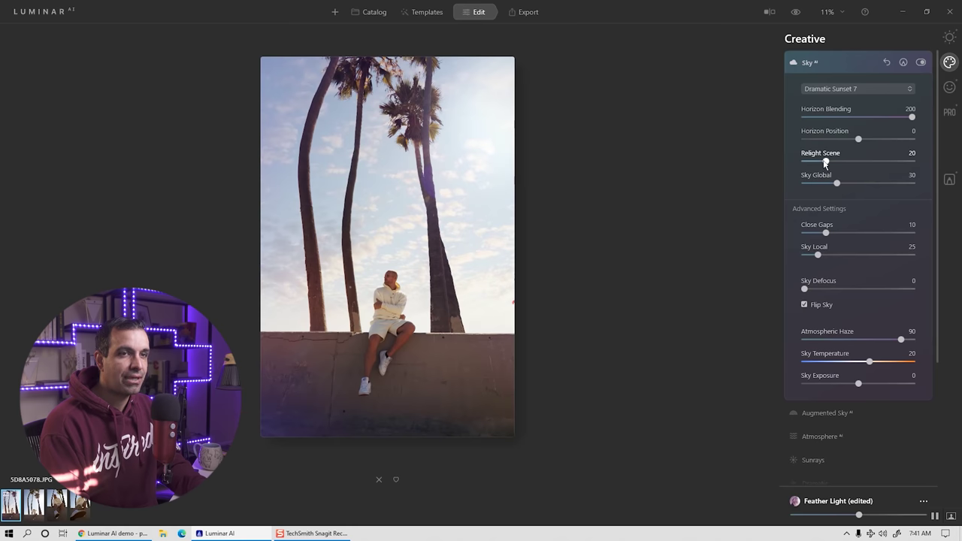
{"action": "left_click_drag", "start_coordinate": [824, 160], "coordinate": [810, 164]}
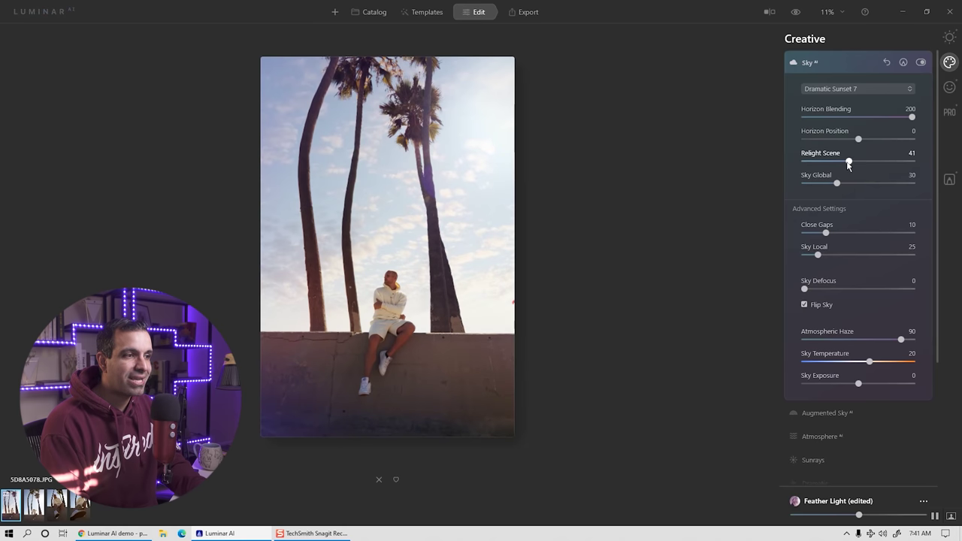
{"action": "mouse_move", "coordinate": [849, 161]}
{"action": "left_mouse_down"}
{"action": "mouse_move", "coordinate": [904, 162]}
{"action": "mouse_move", "coordinate": [805, 164]}
{"action": "mouse_move", "coordinate": [890, 165]}
{"action": "mouse_move", "coordinate": [828, 172]}
{"action": "mouse_move", "coordinate": [840, 164]}
{"action": "left_mouse_up"}
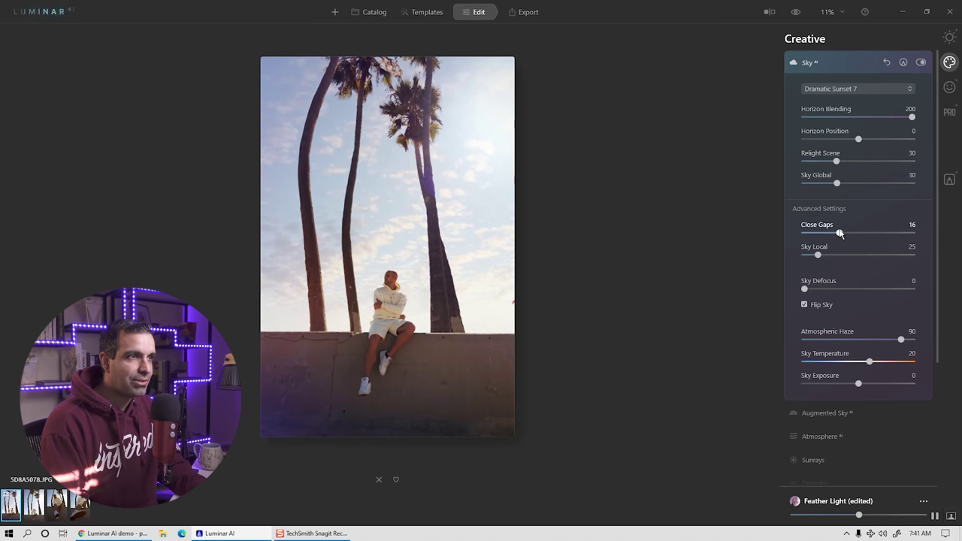
Set Close Gaps to 25 and check the sky replacement between the palm fronds at 100%.
{"action": "left_click_drag", "start_coordinate": [839, 233], "coordinate": [859, 236]}
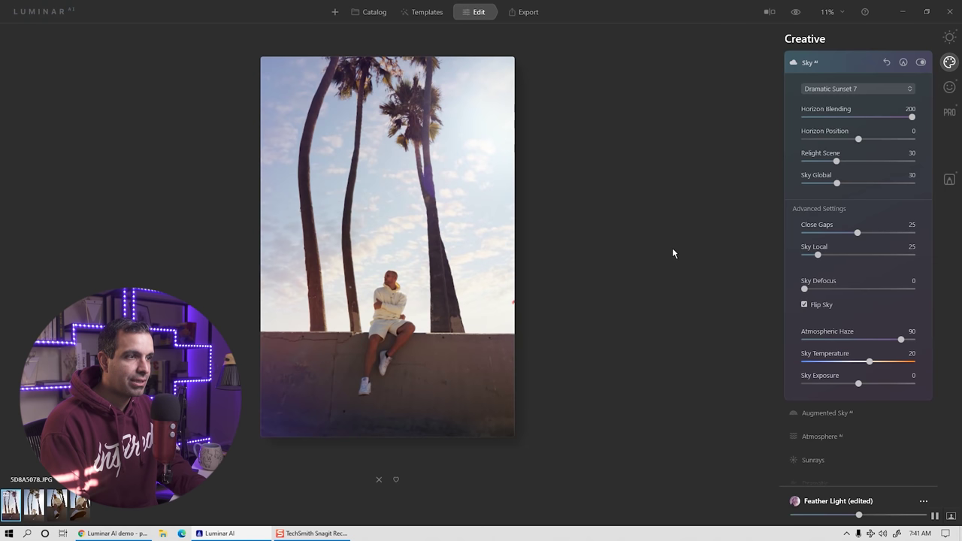
{"action": "left_click", "coordinate": [387, 78]}
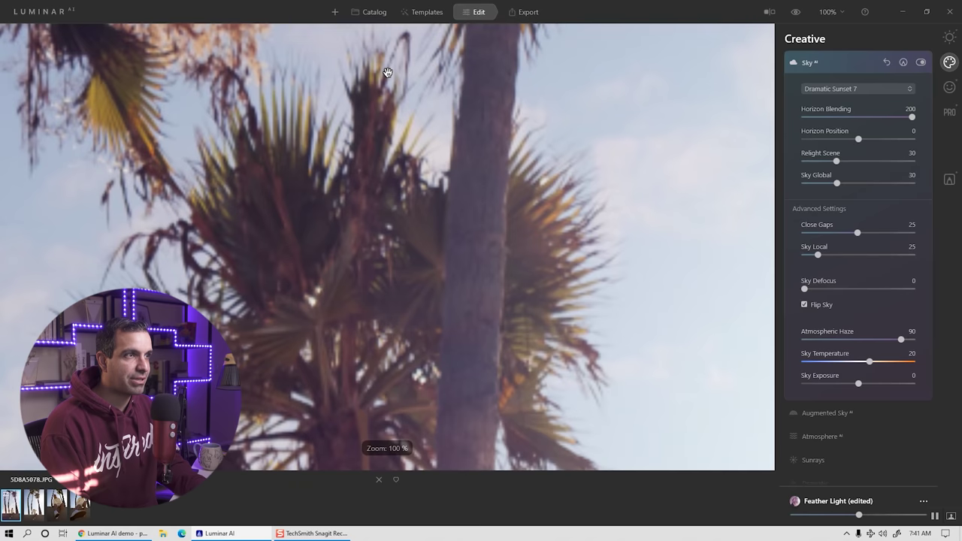
{"action": "left_click_drag", "start_coordinate": [388, 79], "coordinate": [401, 172]}
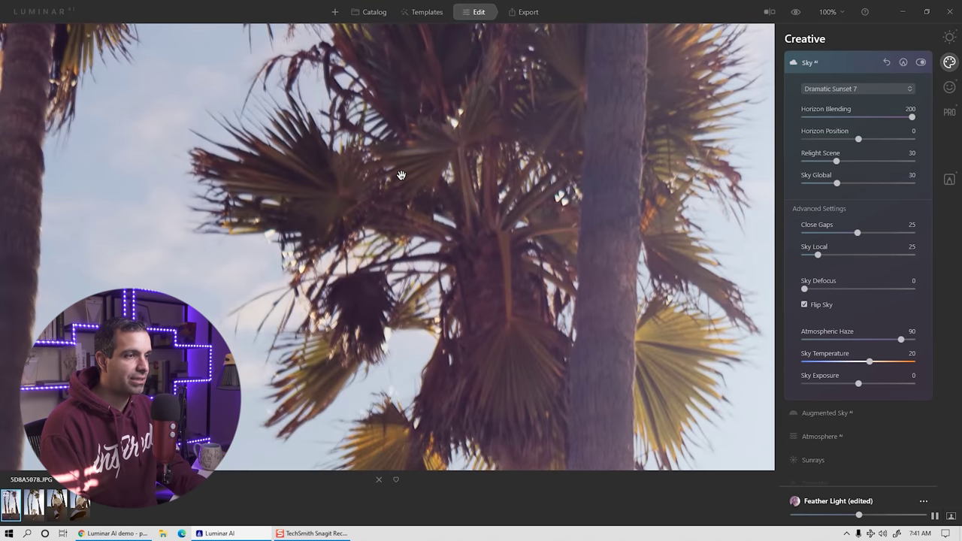
{"action": "left_click", "coordinate": [401, 175]}
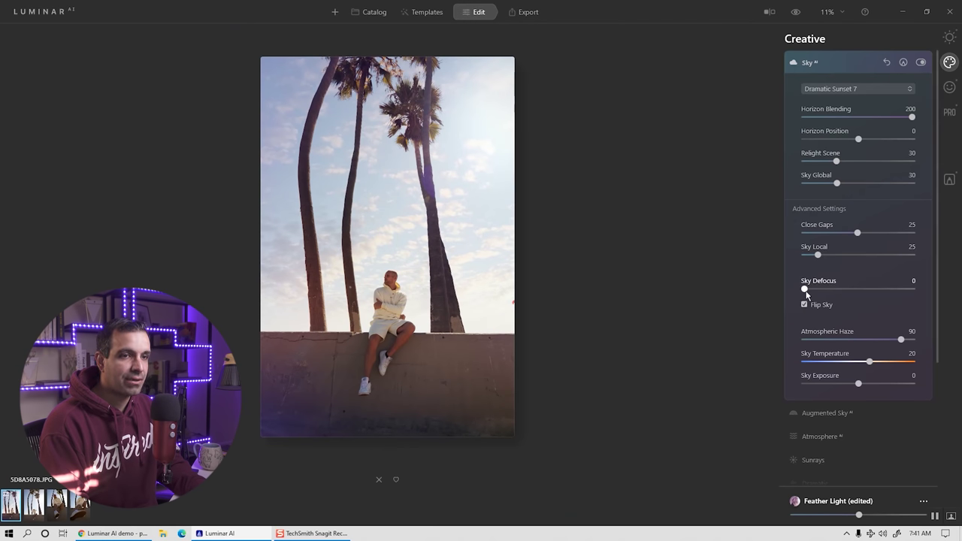
Try out Sky Defocus on the replacement sky and return it to 0.
{"action": "left_click_drag", "start_coordinate": [806, 292], "coordinate": [784, 296]}
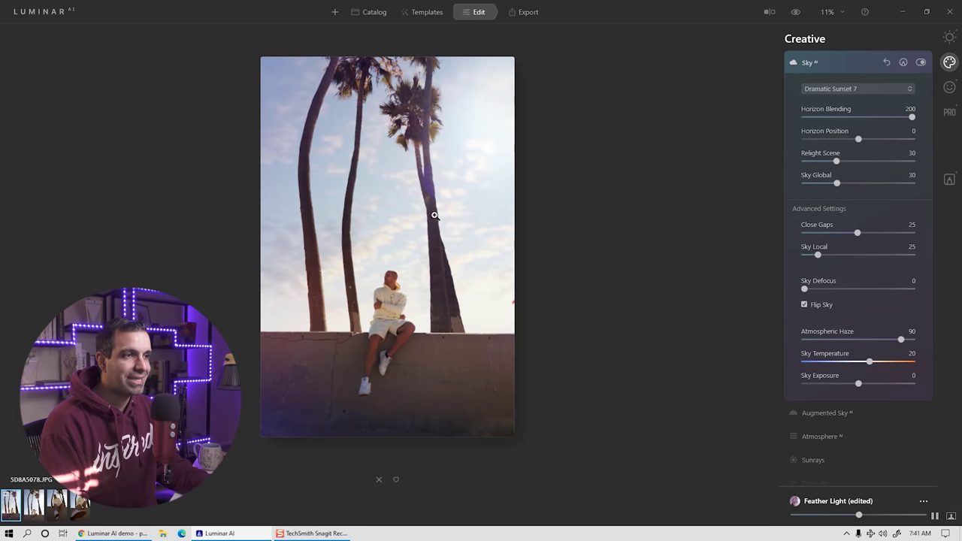
{"action": "left_click_drag", "start_coordinate": [805, 290], "coordinate": [750, 292]}
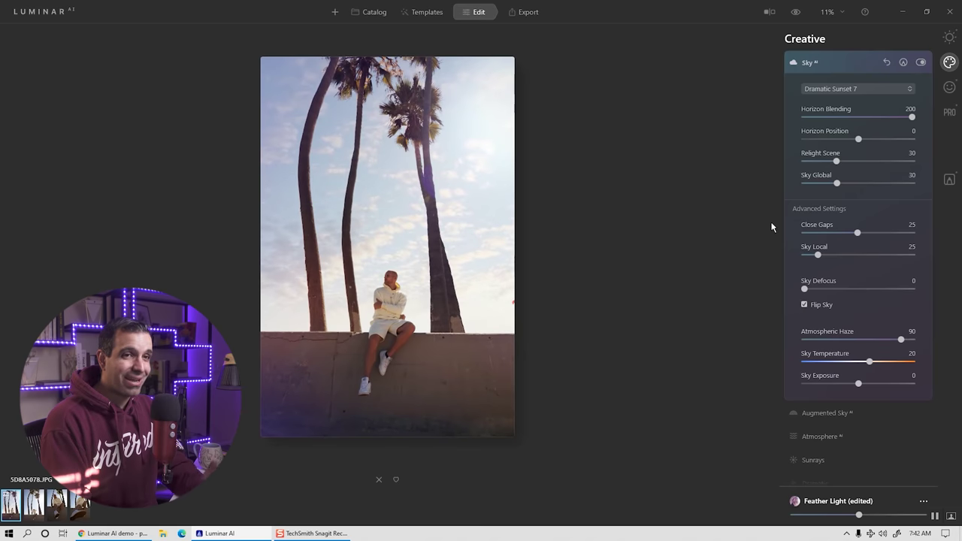
{"action": "scroll", "coordinate": [844, 259], "scroll_direction": "down", "scroll_amount": 3}
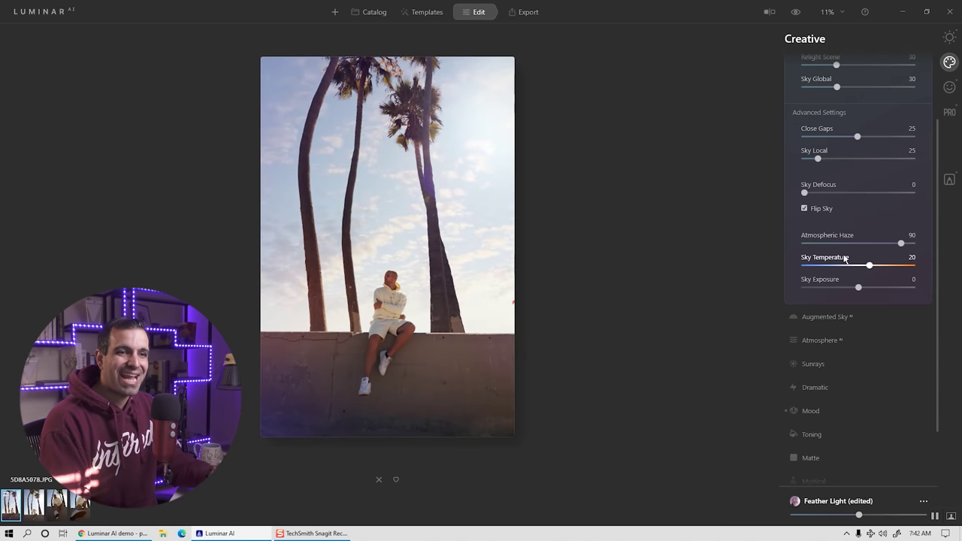
{"action": "scroll", "coordinate": [844, 269], "scroll_direction": "up", "scroll_amount": 3}
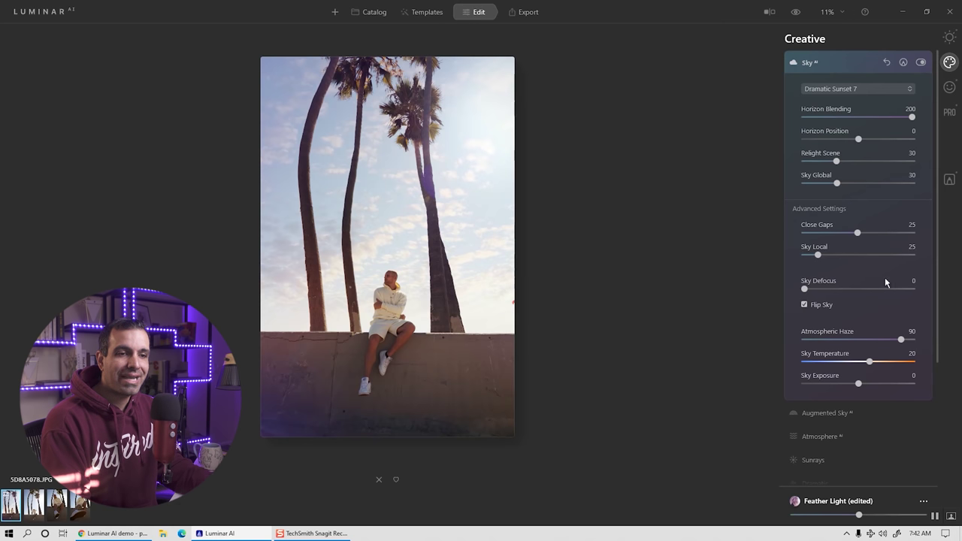
Set the Body AI Shape to 20 for the seated man and open the Face AI settings.
{"action": "left_click", "coordinate": [949, 88]}
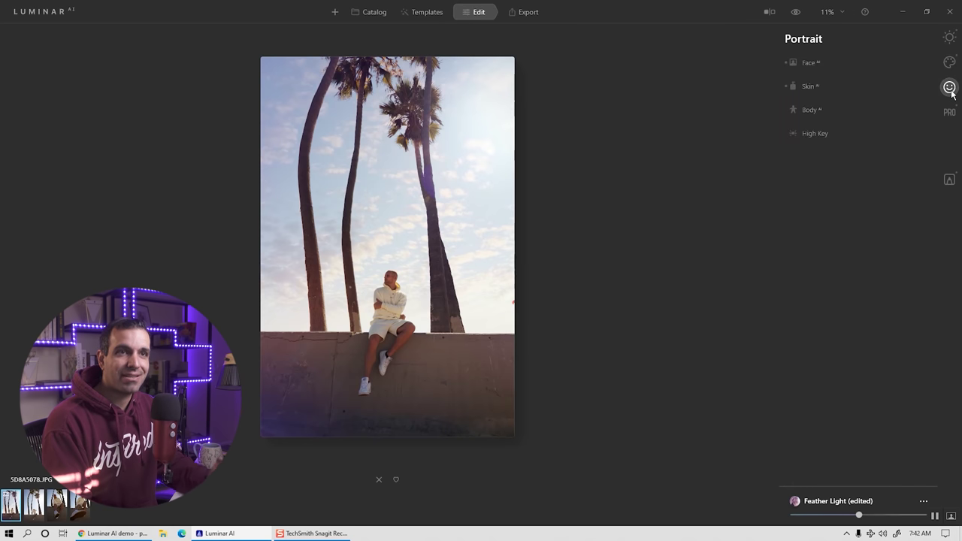
{"action": "left_click", "coordinate": [809, 113]}
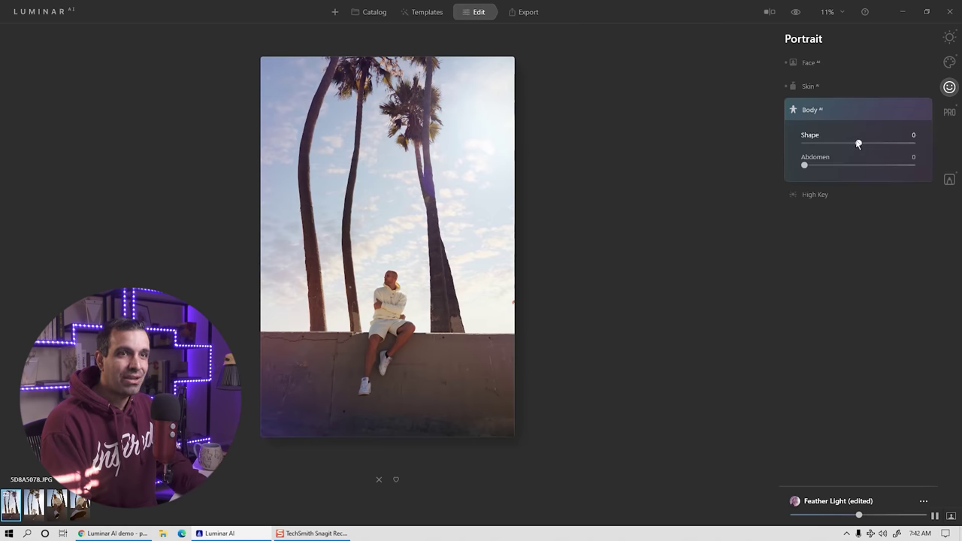
{"action": "mouse_move", "coordinate": [858, 144]}
{"action": "left_mouse_down"}
{"action": "mouse_move", "coordinate": [879, 145]}
{"action": "mouse_move", "coordinate": [809, 141]}
{"action": "mouse_move", "coordinate": [898, 151]}
{"action": "mouse_move", "coordinate": [847, 148]}
{"action": "mouse_move", "coordinate": [867, 152]}
{"action": "left_mouse_up"}
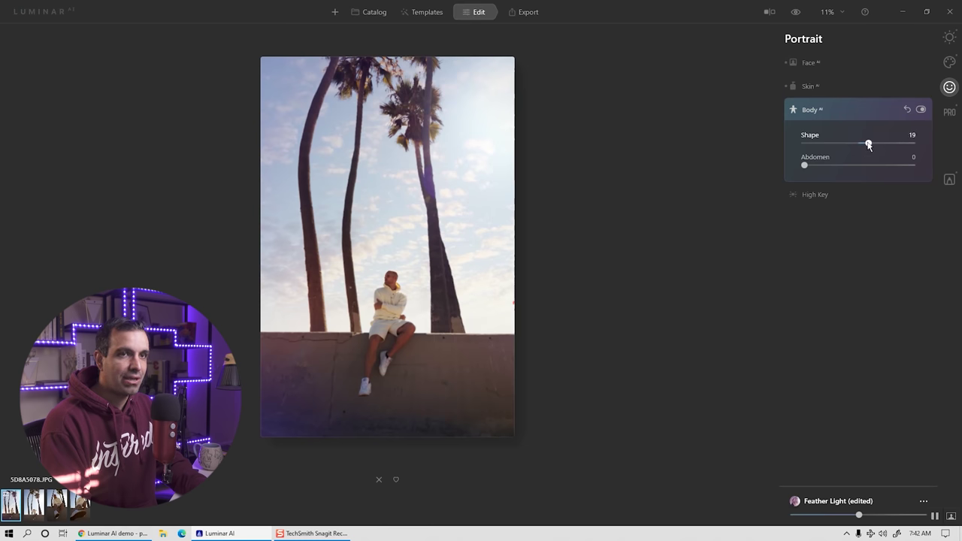
{"action": "double_click", "coordinate": [861, 143]}
{"action": "left_click_drag", "start_coordinate": [862, 145], "coordinate": [871, 146]}
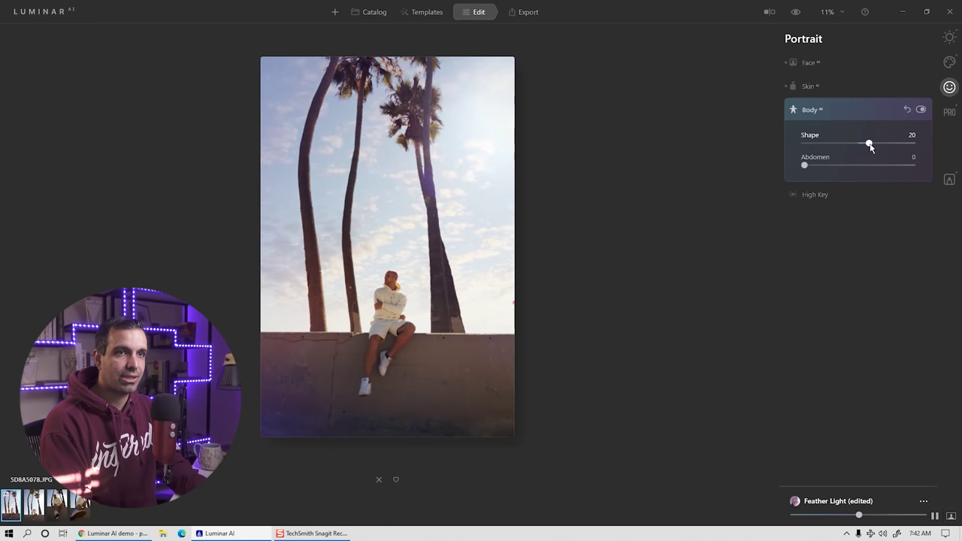
{"action": "left_click", "coordinate": [809, 64]}
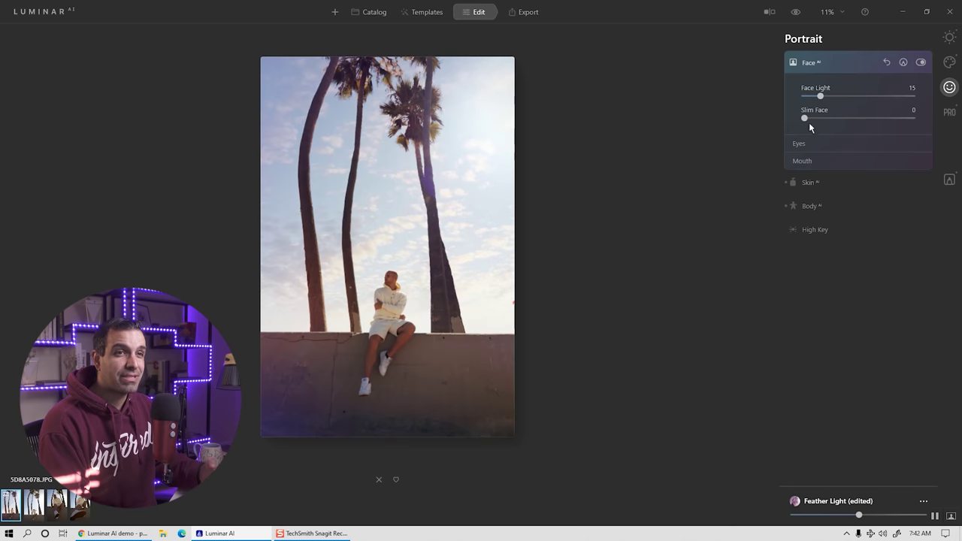
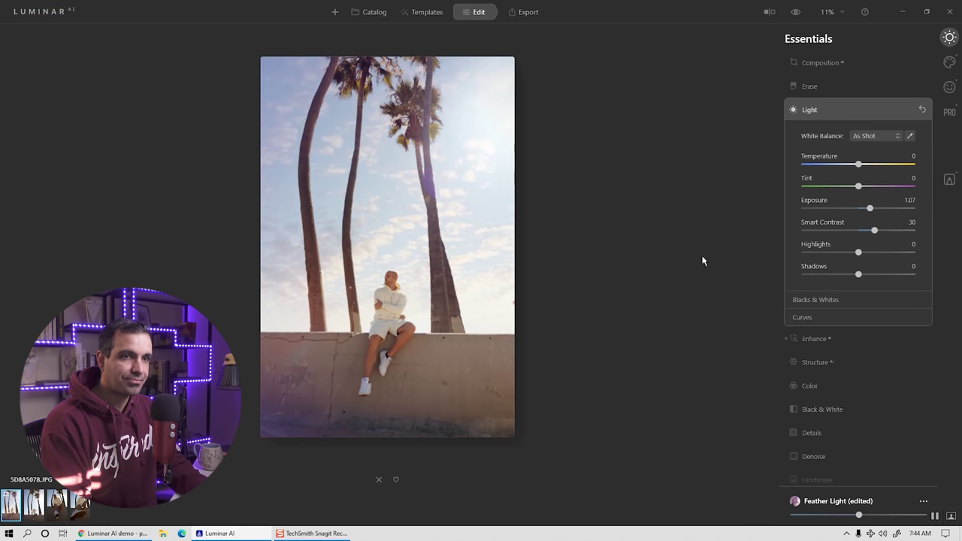
Set Smart Contrast to 0 and reshape the main Light curve with a raised black point, deepened shadows and a lowered white point.
{"action": "left_click_drag", "start_coordinate": [874, 233], "coordinate": [859, 233]}
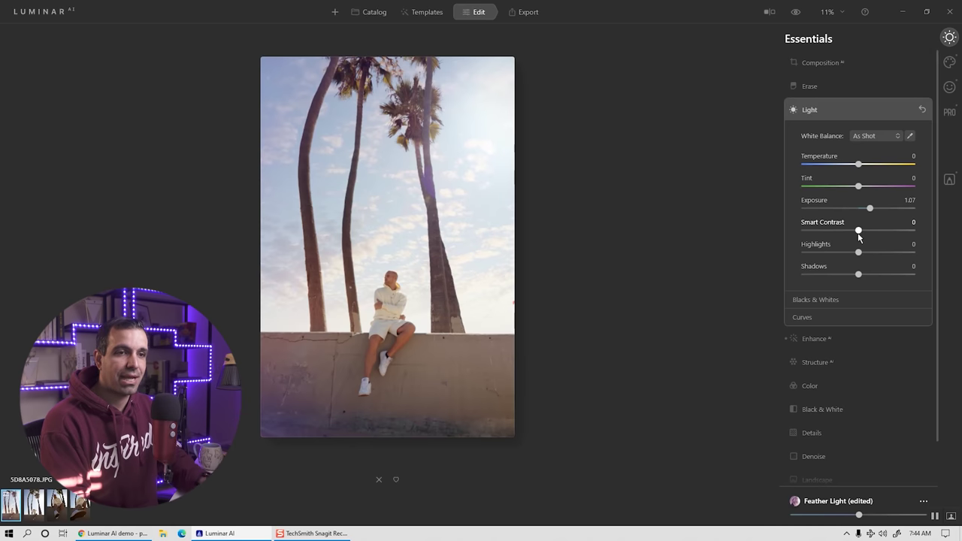
{"action": "left_click", "coordinate": [818, 316]}
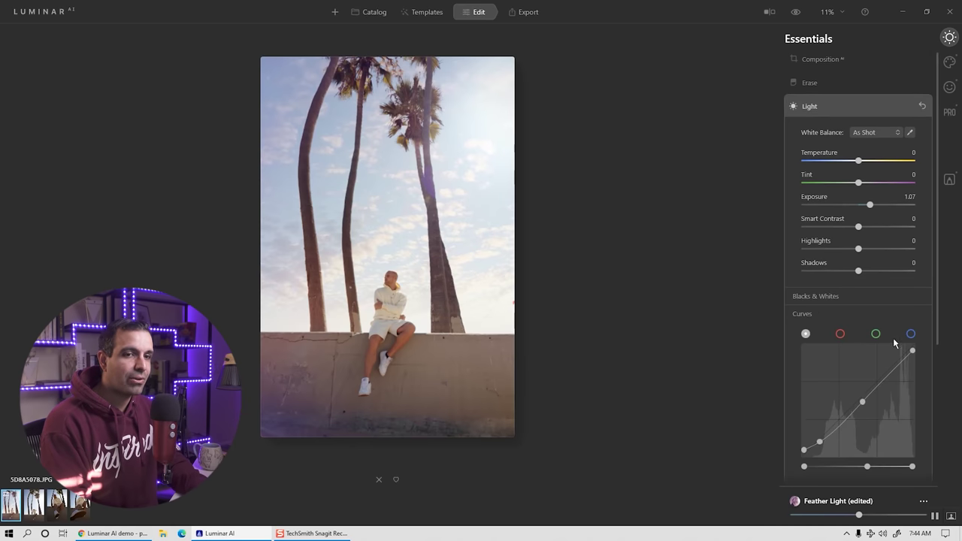
{"action": "scroll", "coordinate": [898, 347], "scroll_direction": "down", "scroll_amount": 1}
{"action": "scroll", "coordinate": [893, 359], "scroll_direction": "down", "scroll_amount": 1}
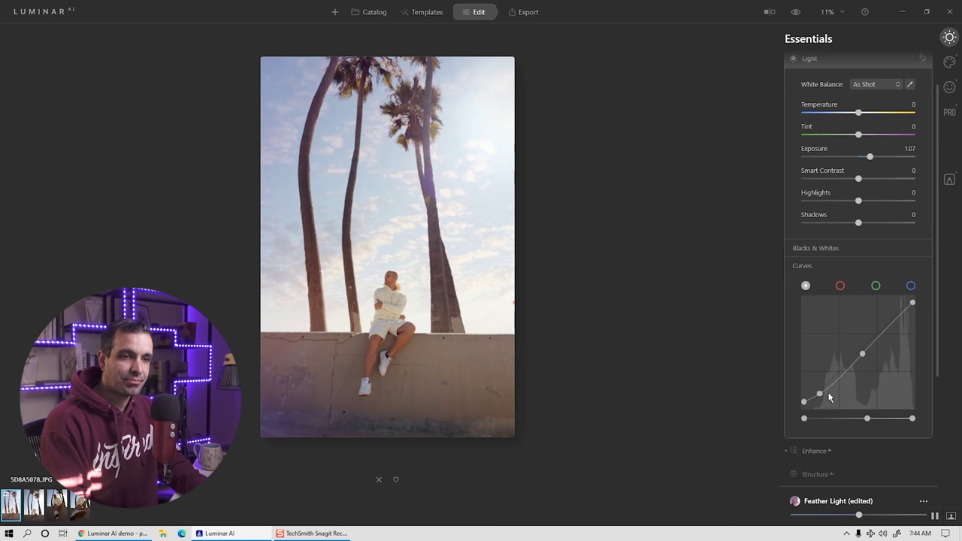
{"action": "left_click_drag", "start_coordinate": [803, 402], "coordinate": [806, 401]}
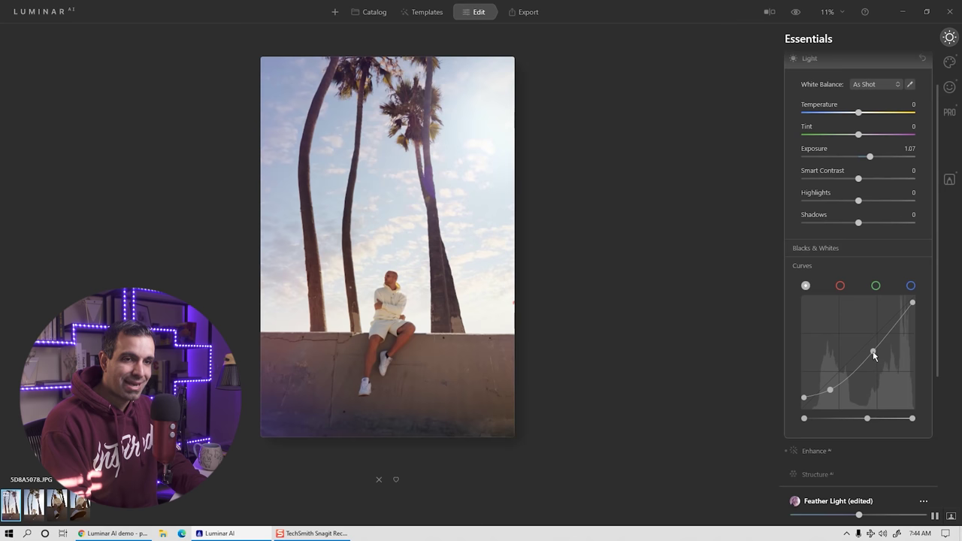
{"action": "left_click_drag", "start_coordinate": [874, 357], "coordinate": [871, 351]}
{"action": "left_click_drag", "start_coordinate": [912, 303], "coordinate": [915, 324]}
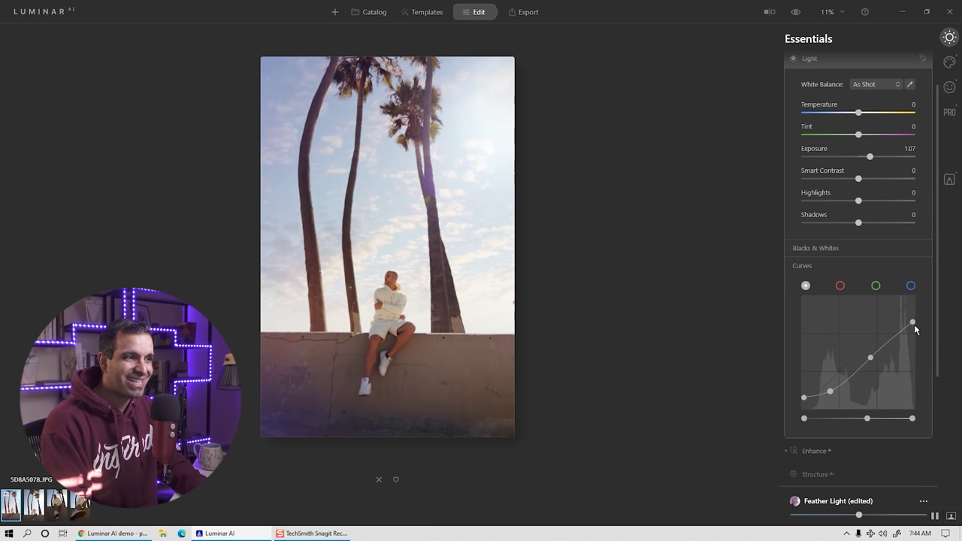
{"action": "mouse_move", "coordinate": [870, 358]}
{"action": "left_mouse_down"}
{"action": "mouse_move", "coordinate": [872, 350]}
{"action": "mouse_move", "coordinate": [869, 359]}
{"action": "left_mouse_up"}
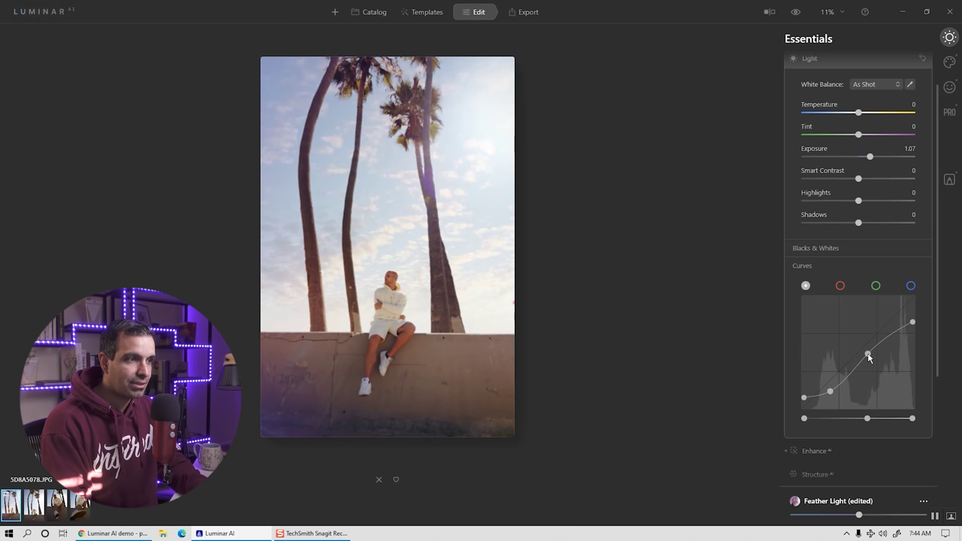
{"action": "left_click_drag", "start_coordinate": [830, 389], "coordinate": [828, 393]}
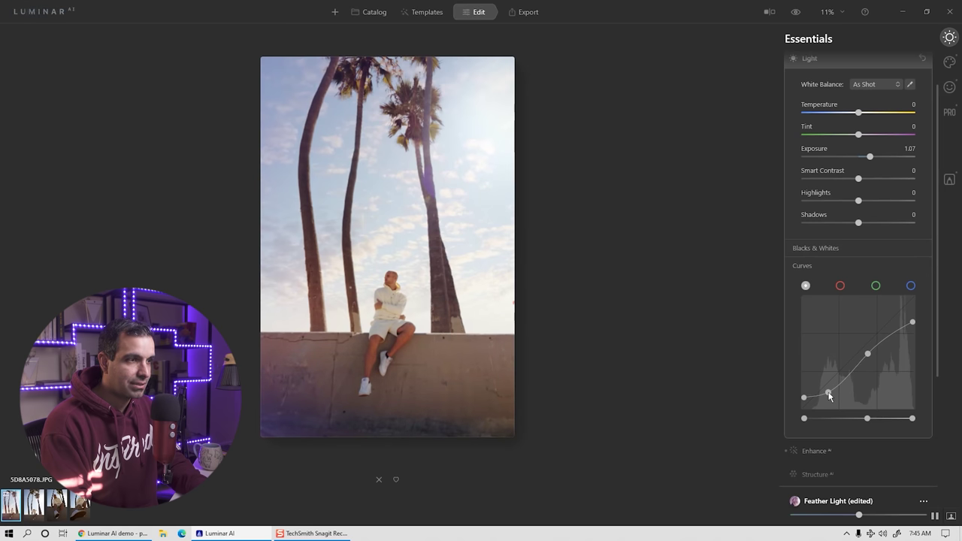
{"action": "left_click_drag", "start_coordinate": [829, 392], "coordinate": [828, 392]}
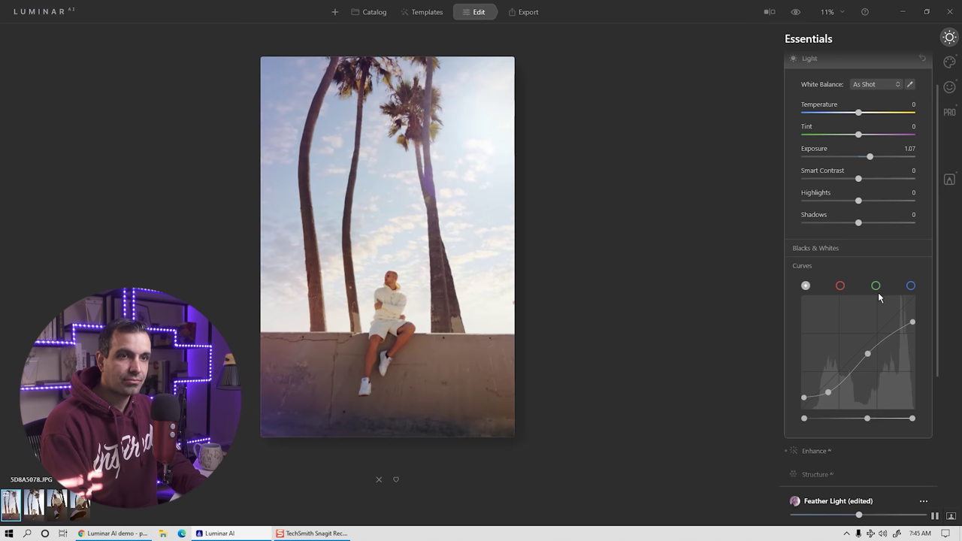
Set the photo's Color Saturation to -15 and Vibrance to -5.
{"action": "scroll", "coordinate": [879, 278], "scroll_direction": "down", "scroll_amount": 3}
{"action": "left_click", "coordinate": [810, 339]}
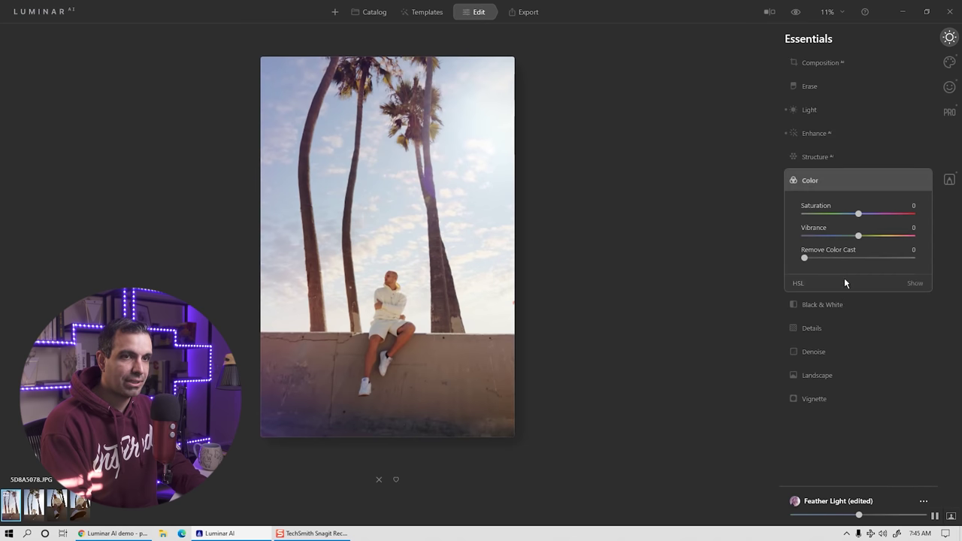
{"action": "left_click_drag", "start_coordinate": [858, 214], "coordinate": [852, 215]}
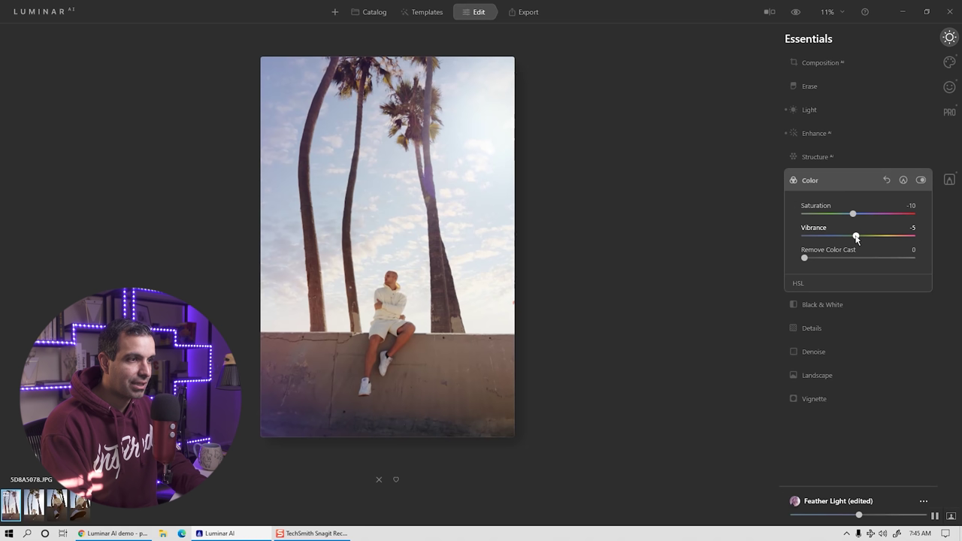
{"action": "left_click_drag", "start_coordinate": [852, 214], "coordinate": [852, 214]}
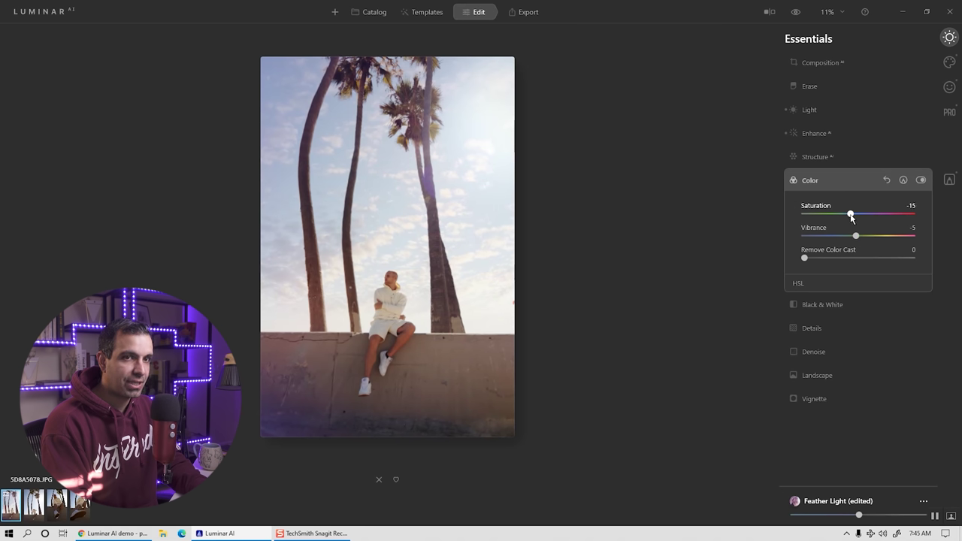
Set the Saturation of the Santa Barbara Mood LUT to 0.
{"action": "left_click", "coordinate": [949, 63]}
{"action": "left_click", "coordinate": [826, 186]}
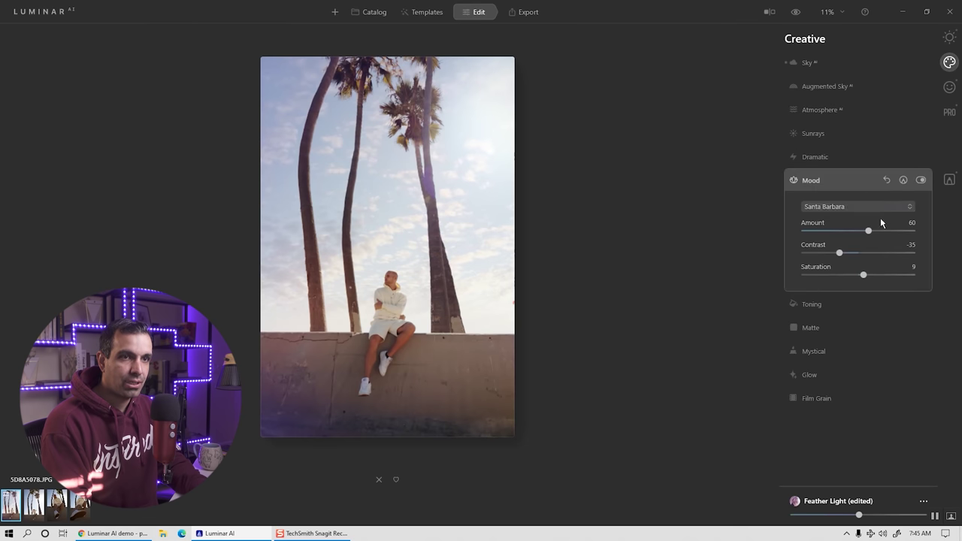
{"action": "left_click_drag", "start_coordinate": [866, 278], "coordinate": [858, 280]}
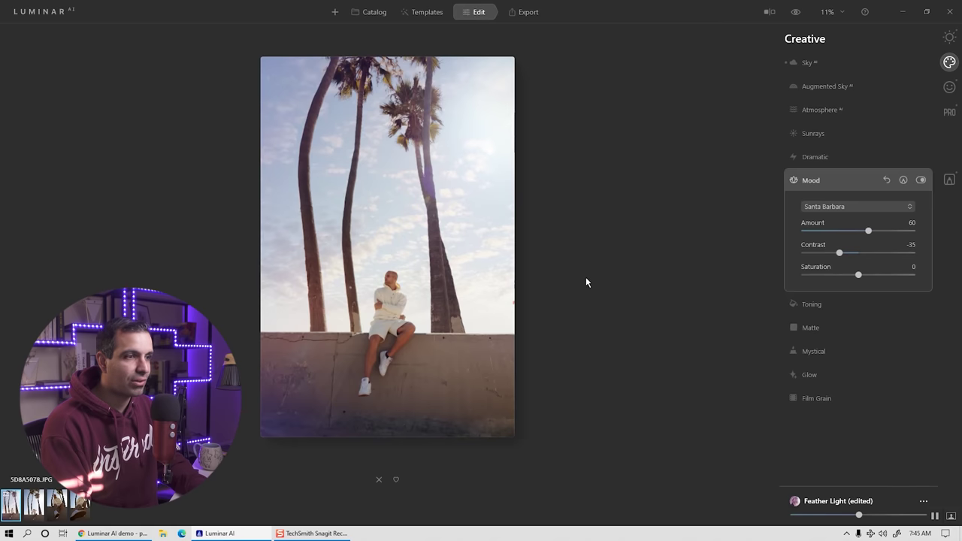
Shift the midtone point of the main Light curve slightly to brighten the photo's midtones.
{"action": "left_click", "coordinate": [950, 38]}
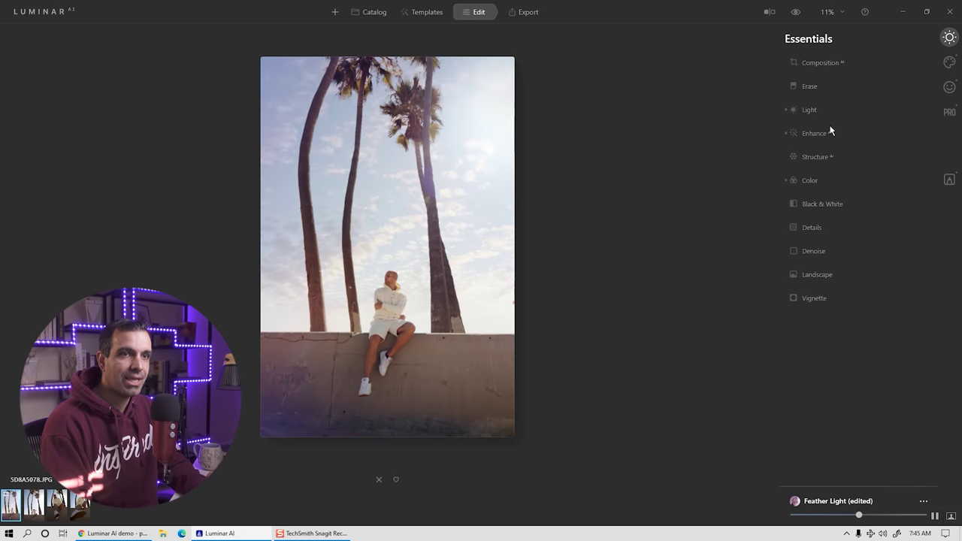
{"action": "left_click", "coordinate": [810, 110]}
{"action": "scroll", "coordinate": [875, 225], "scroll_direction": "down", "scroll_amount": 3}
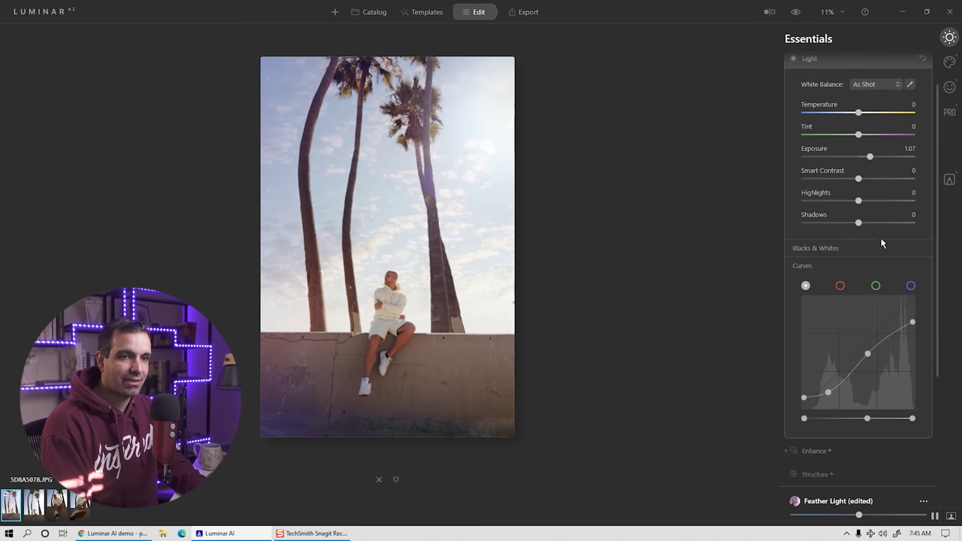
{"action": "left_click_drag", "start_coordinate": [869, 328], "coordinate": [866, 331]}
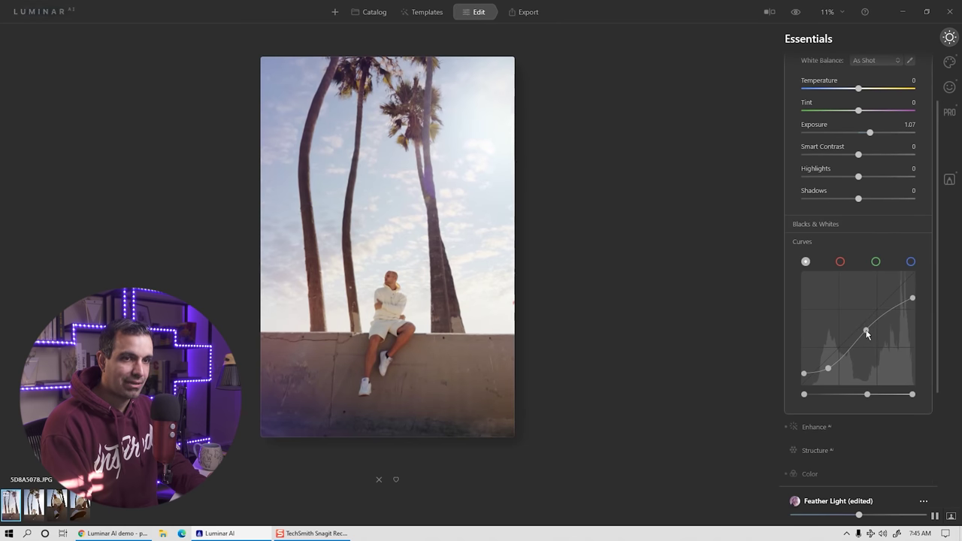
Open the Color settings, inspect the man's skin tones from face to legs at 100% zoom and look at the HSL hue sliders.
{"action": "scroll", "coordinate": [854, 339], "scroll_direction": "down", "scroll_amount": 3}
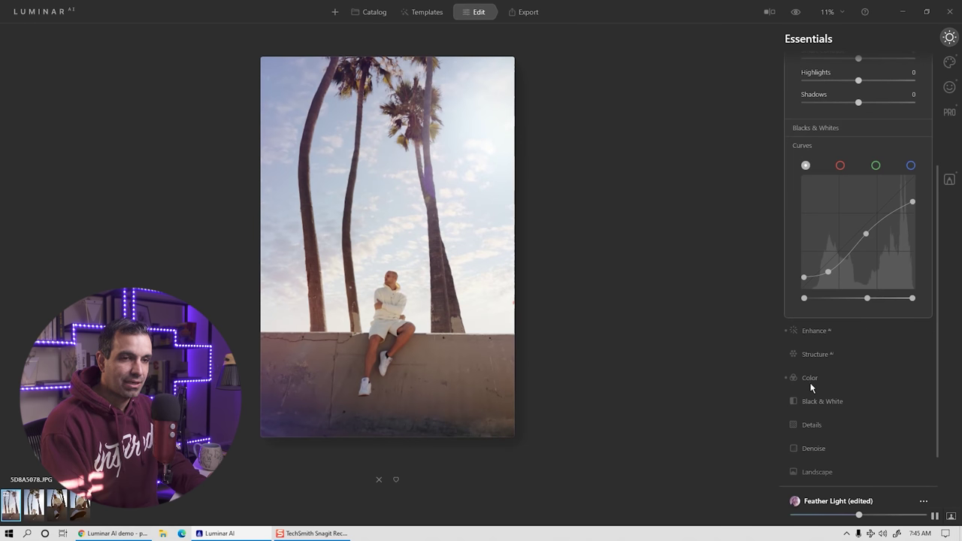
{"action": "left_click", "coordinate": [811, 382]}
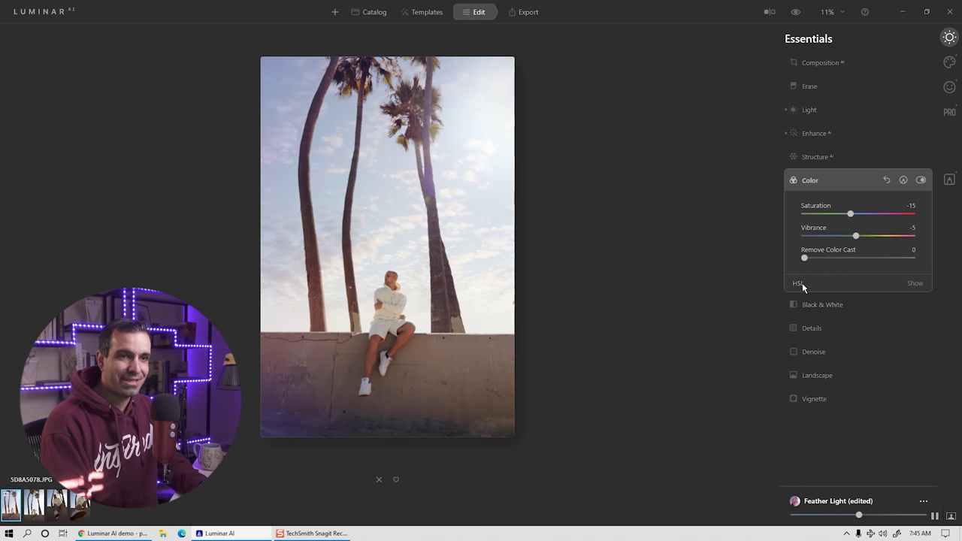
{"action": "left_click", "coordinate": [386, 287]}
{"action": "left_click_drag", "start_coordinate": [419, 260], "coordinate": [557, 258]}
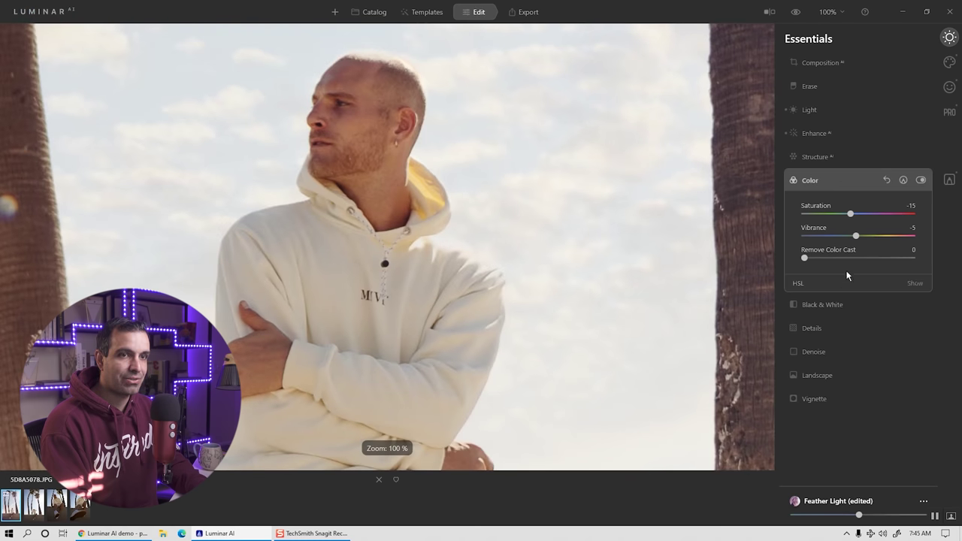
{"action": "left_click_drag", "start_coordinate": [454, 340], "coordinate": [460, 167]}
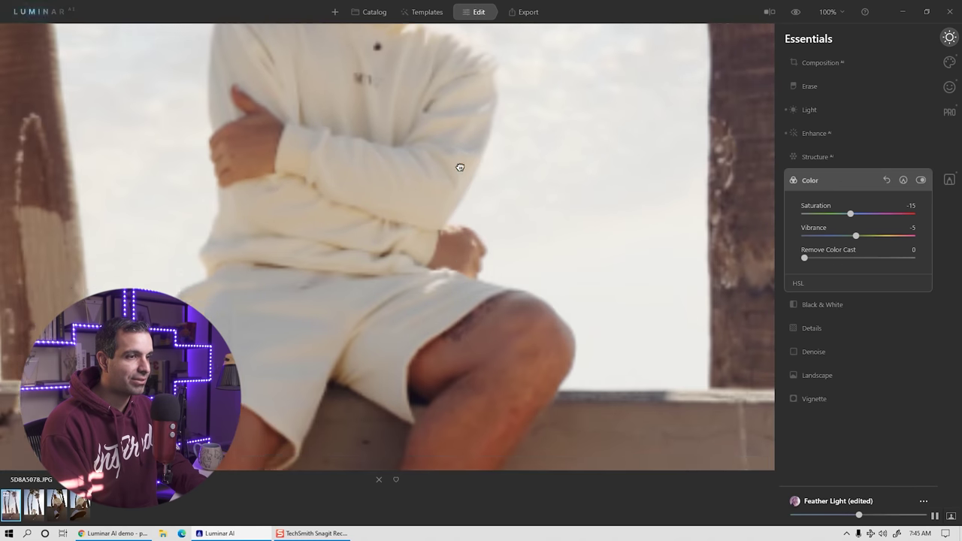
{"action": "left_click", "coordinate": [798, 284]}
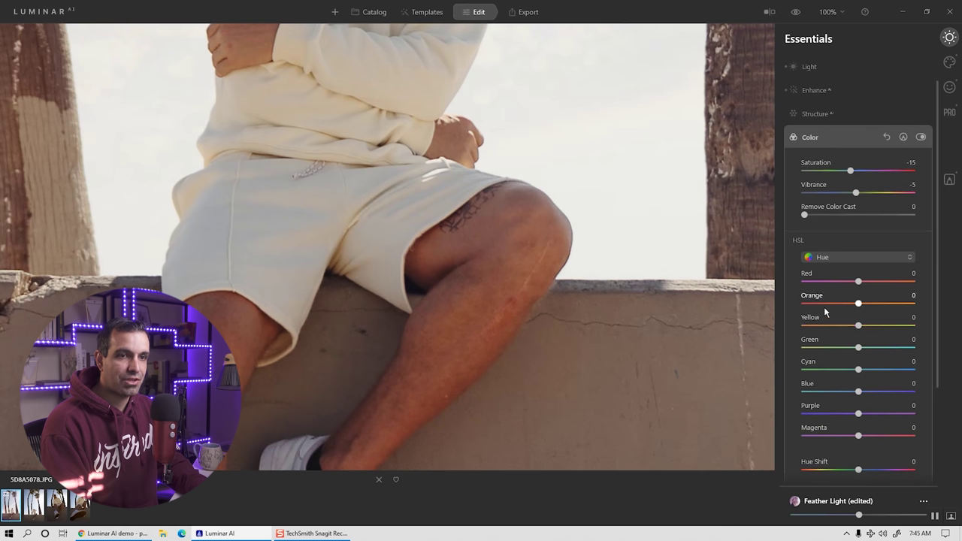
{"action": "left_click", "coordinate": [799, 241]}
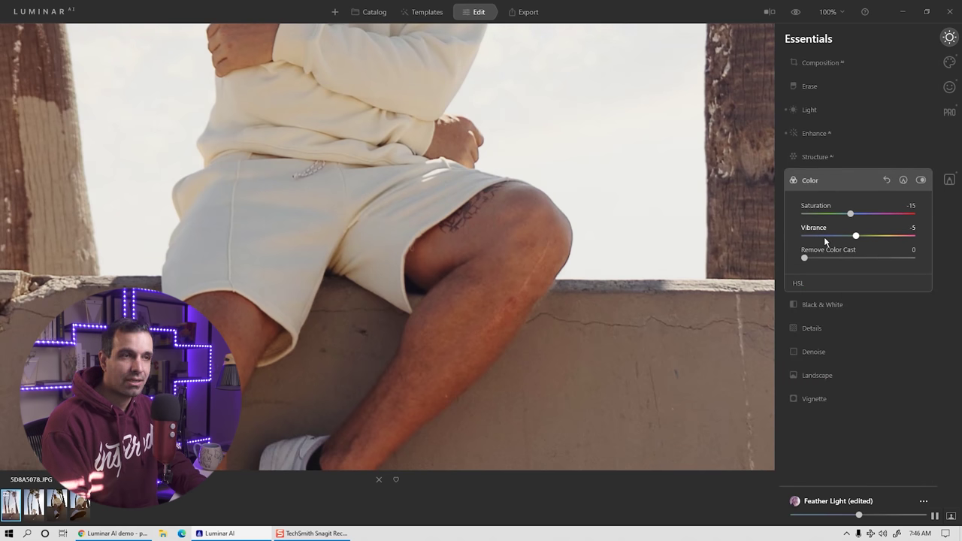
{"action": "left_click", "coordinate": [603, 229]}
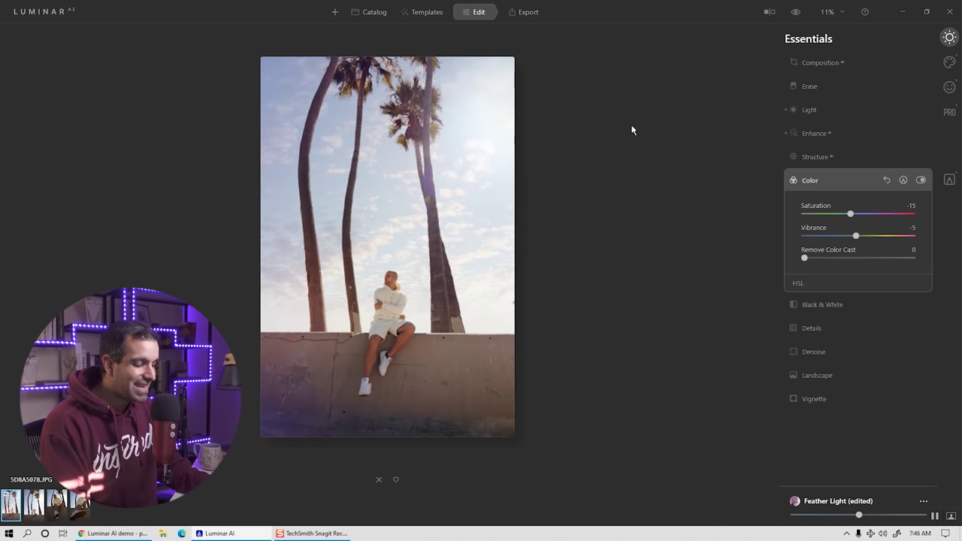
Compare the edited photo with the unedited original several times.
{"action": "key", "text": "backslash"}
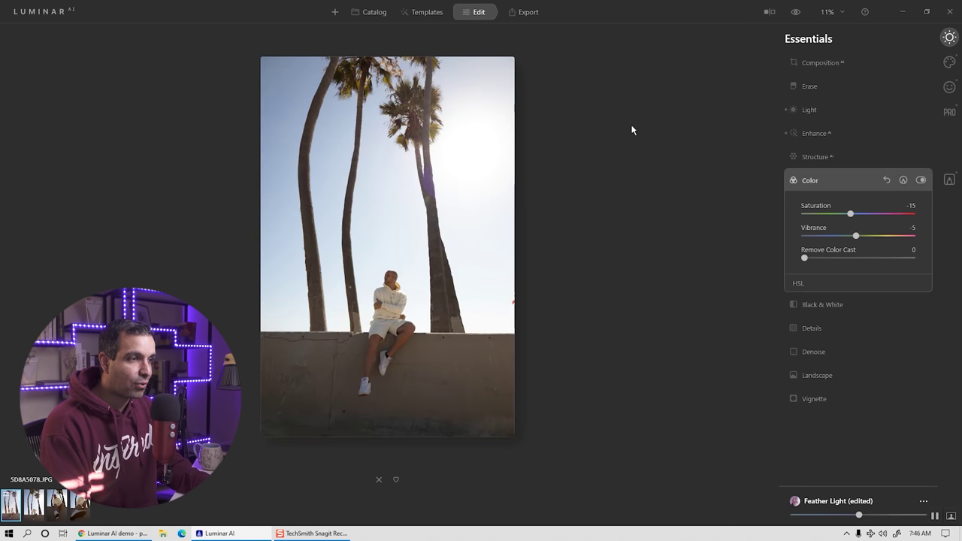
{"action": "key", "text": "backslash"}
{"action": "key", "text": "backslash"}
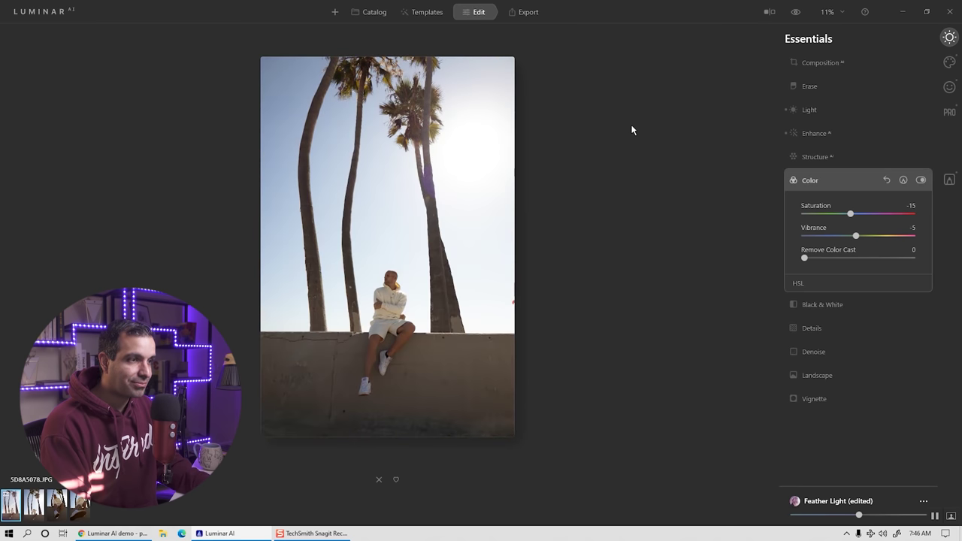
{"action": "key", "text": "backslash"}
{"action": "key", "text": "backslash"}
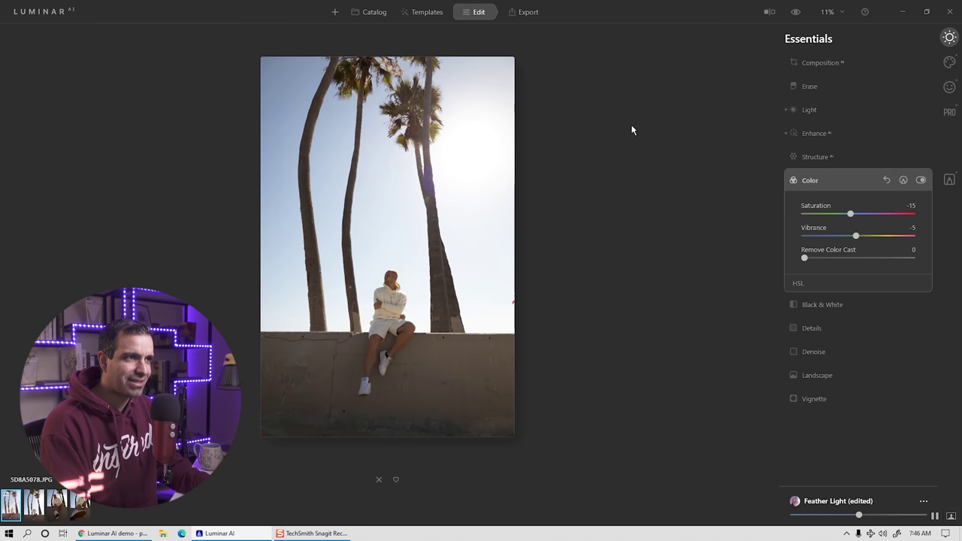
{"action": "key", "text": "backslash"}
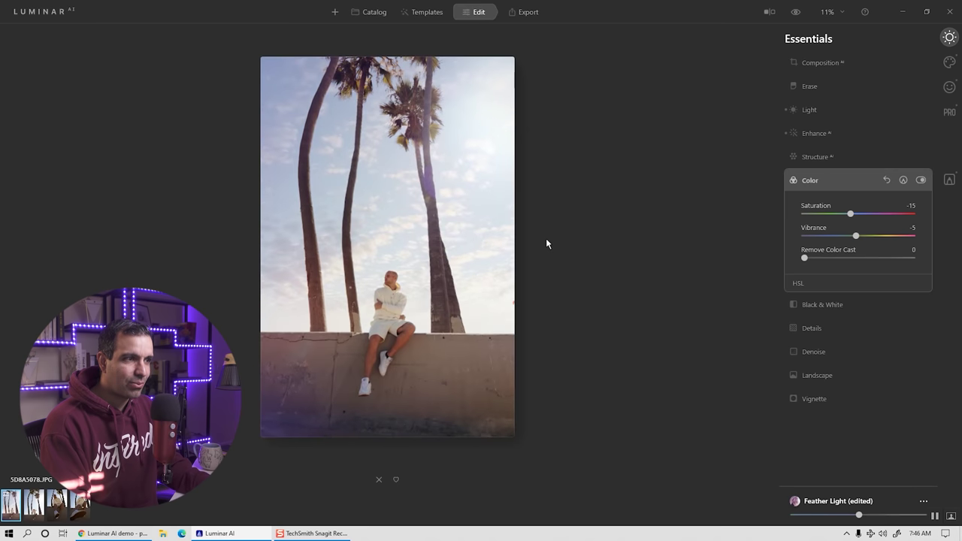
{"action": "key", "text": "backslash"}
{"action": "key", "text": "backslash"}
{"action": "key", "text": "backslash"}
{"action": "key", "text": "backslash"}
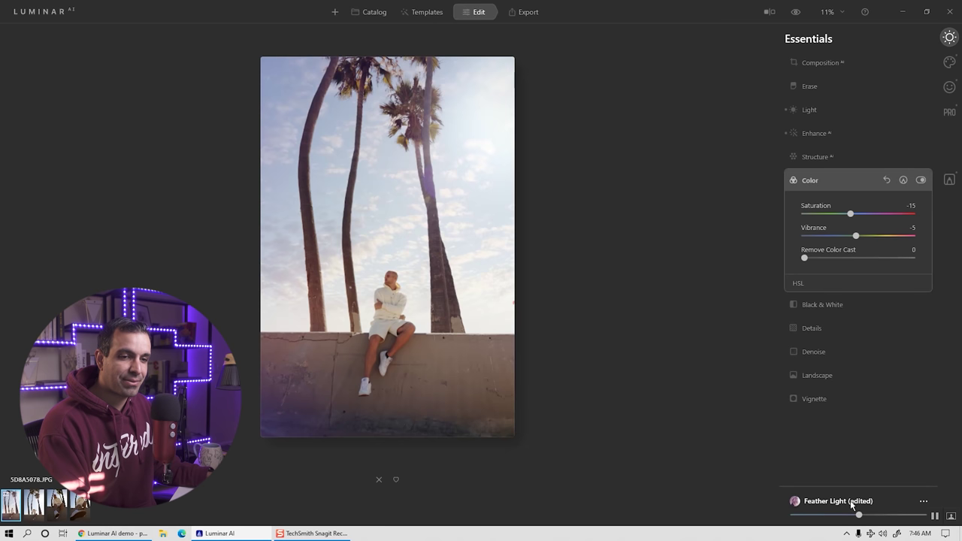
Save the edited Feather Light look as a user template and open My Collection in the templates.
{"action": "left_click", "coordinate": [924, 501]}
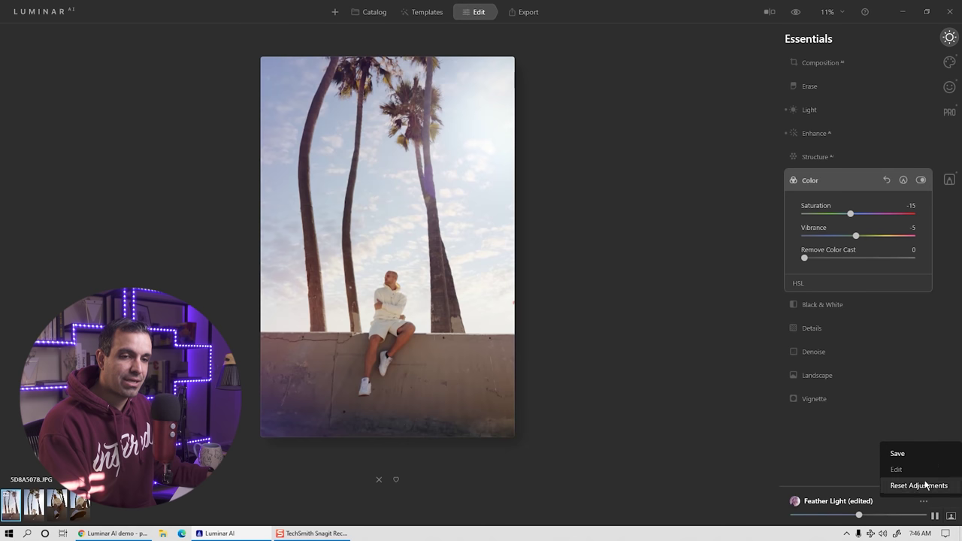
{"action": "left_click", "coordinate": [897, 454]}
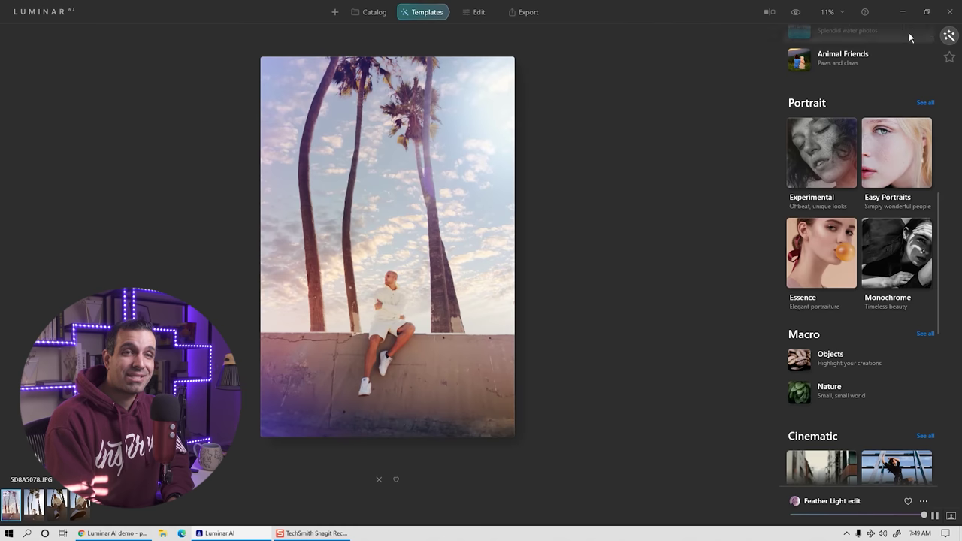
{"action": "left_click", "coordinate": [948, 59]}
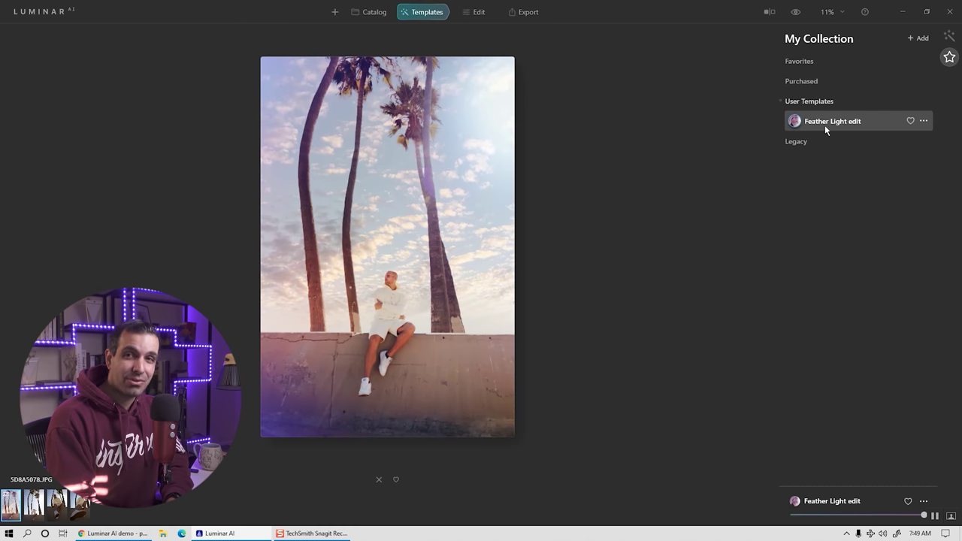
Rename the Feather Light edit user template to the photographer's name followed by "SoCal Edit".
{"action": "left_click", "coordinate": [926, 121]}
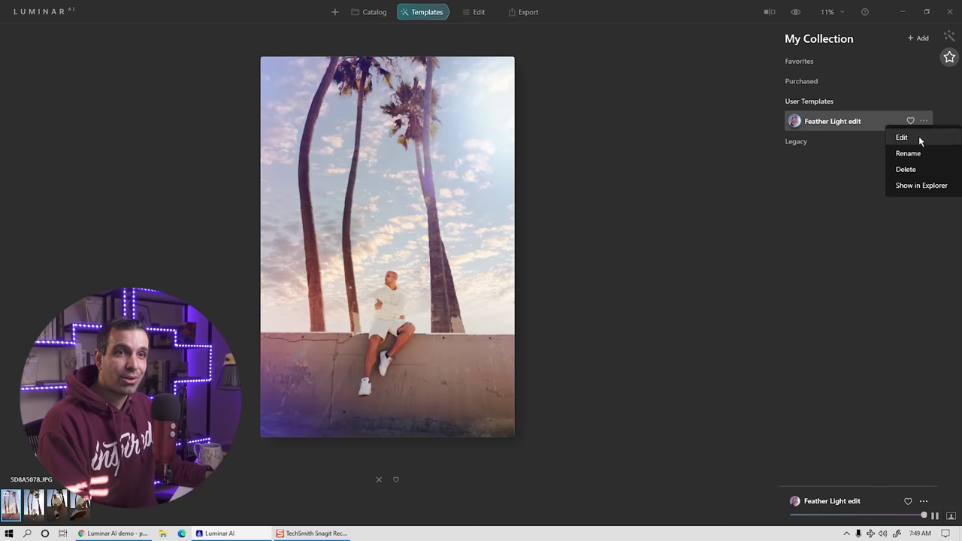
{"action": "left_click", "coordinate": [909, 154]}
{"action": "key", "text": "ctrl+a"}
{"action": "type", "text": "Pye's S"}
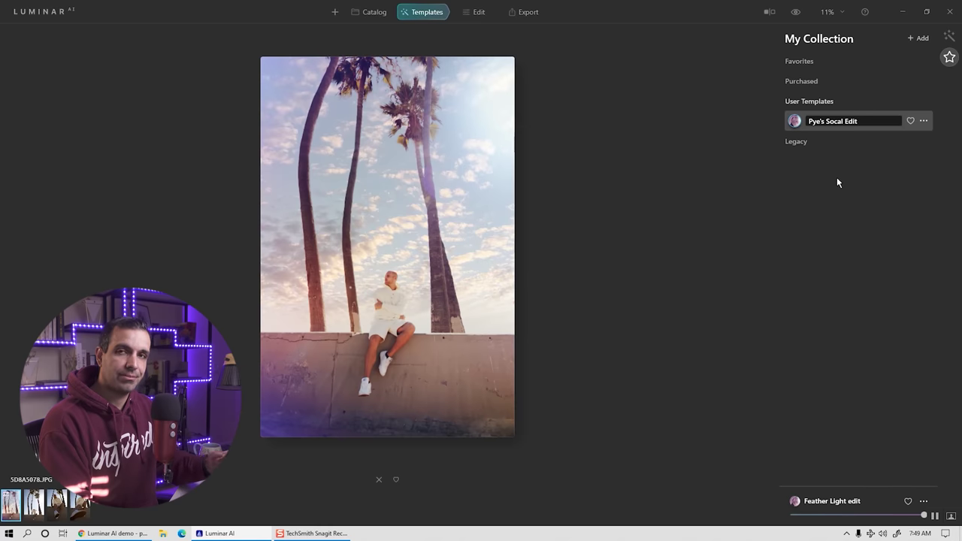
{"action": "key", "text": "Return"}
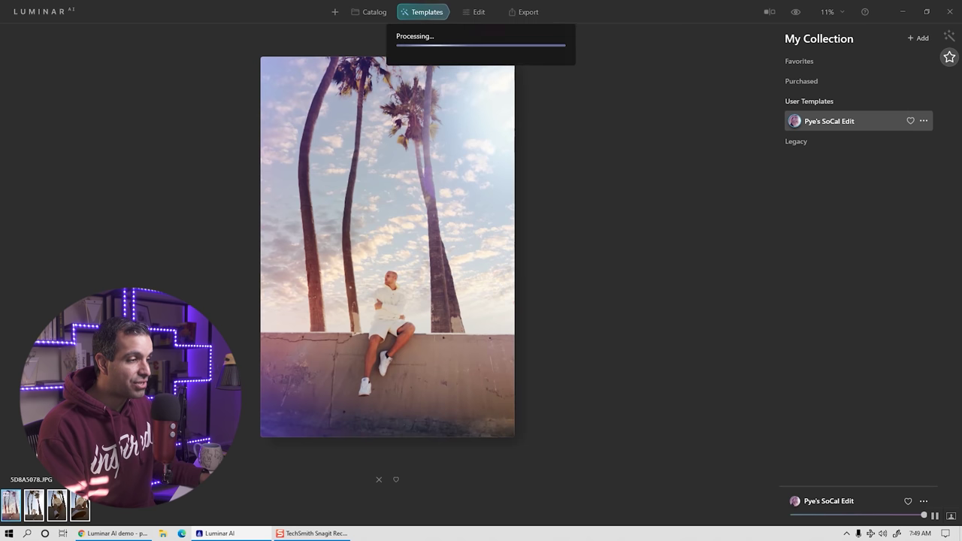
Open photo 5D8A5097.JPG for editing and set its Sky AI Atmospheric Haze to 100.
{"action": "left_click", "coordinate": [31, 515]}
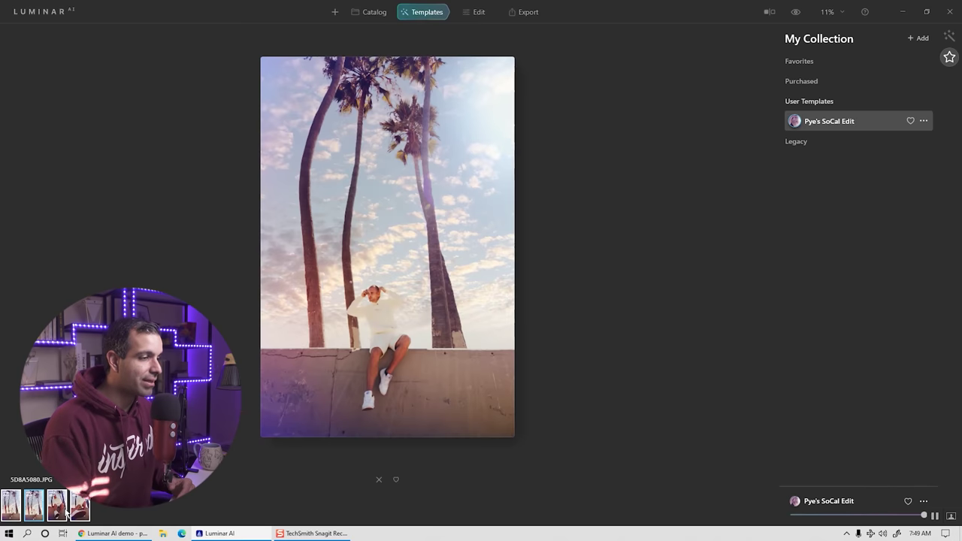
{"action": "left_click", "coordinate": [65, 509]}
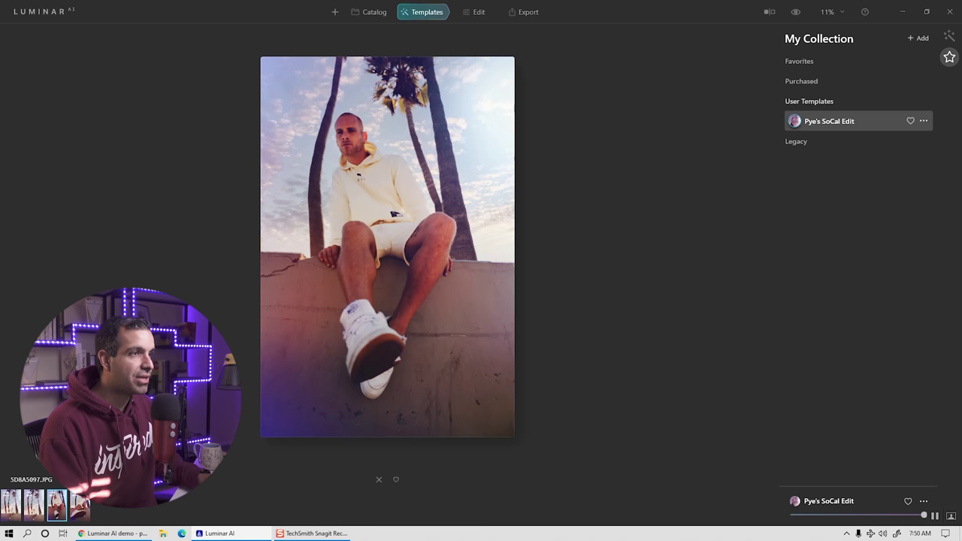
{"action": "key", "text": "e"}
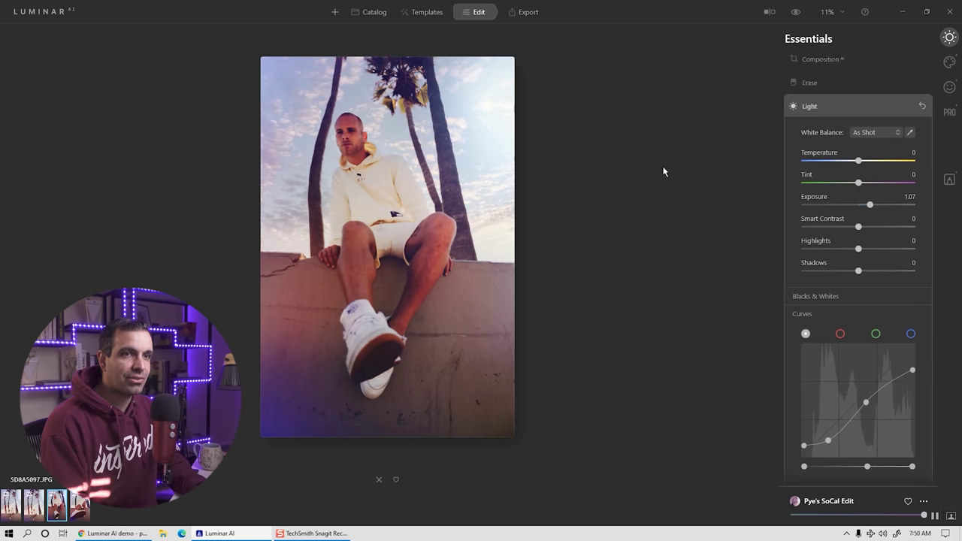
{"action": "left_click", "coordinate": [951, 63]}
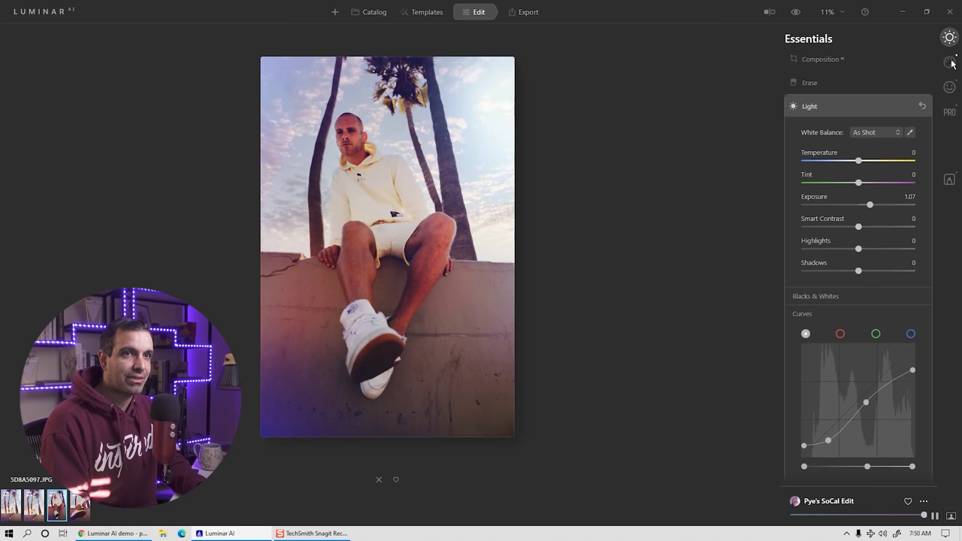
{"action": "left_click", "coordinate": [824, 63]}
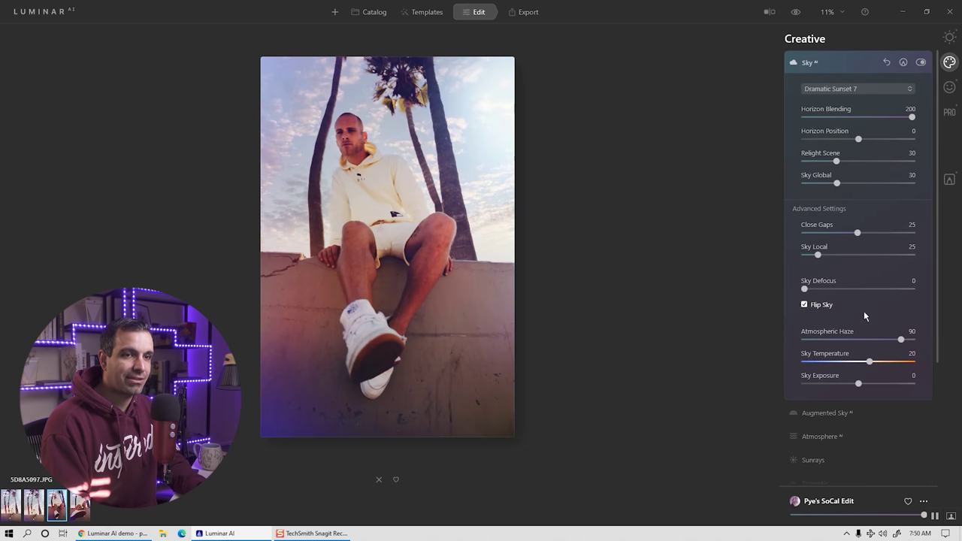
{"action": "left_click_drag", "start_coordinate": [901, 339], "coordinate": [924, 341]}
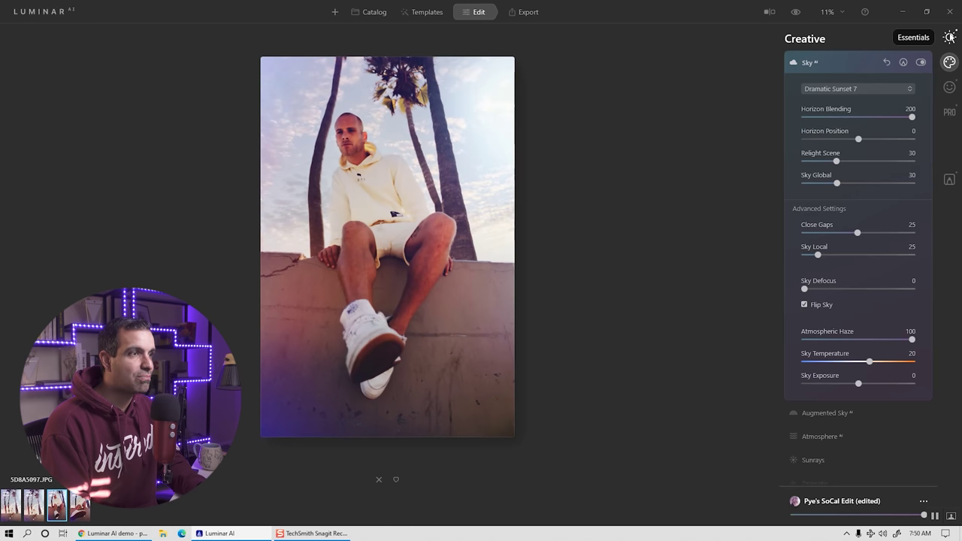
Set the Light Exposure of 5D8A5097.JPG to 1.40 and check the man's face up close.
{"action": "left_click", "coordinate": [950, 39]}
{"action": "left_click", "coordinate": [819, 109]}
{"action": "left_click_drag", "start_coordinate": [871, 204], "coordinate": [876, 207]}
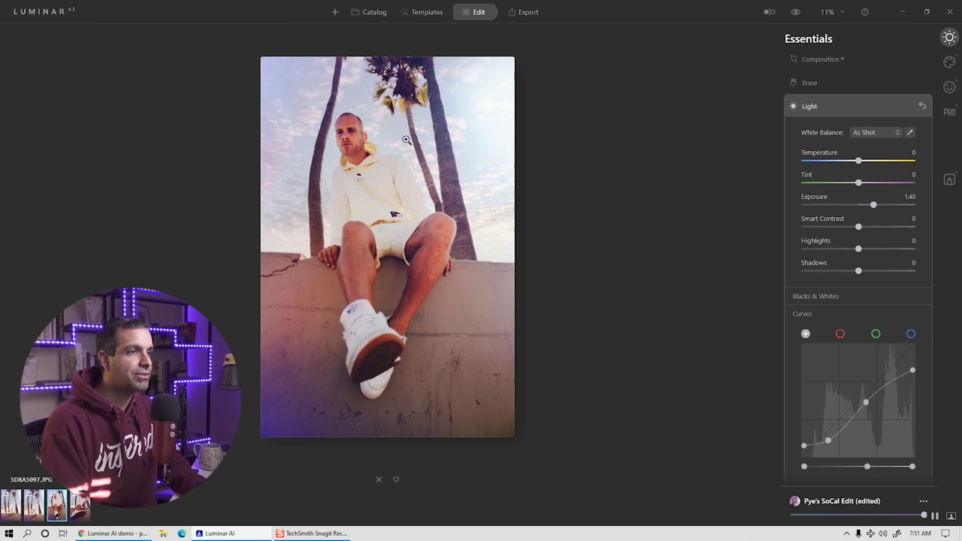
{"action": "left_click", "coordinate": [421, 194]}
{"action": "left_click_drag", "start_coordinate": [391, 149], "coordinate": [461, 290]}
{"action": "left_click_drag", "start_coordinate": [344, 138], "coordinate": [363, 183]}
{"action": "left_click", "coordinate": [364, 181]}
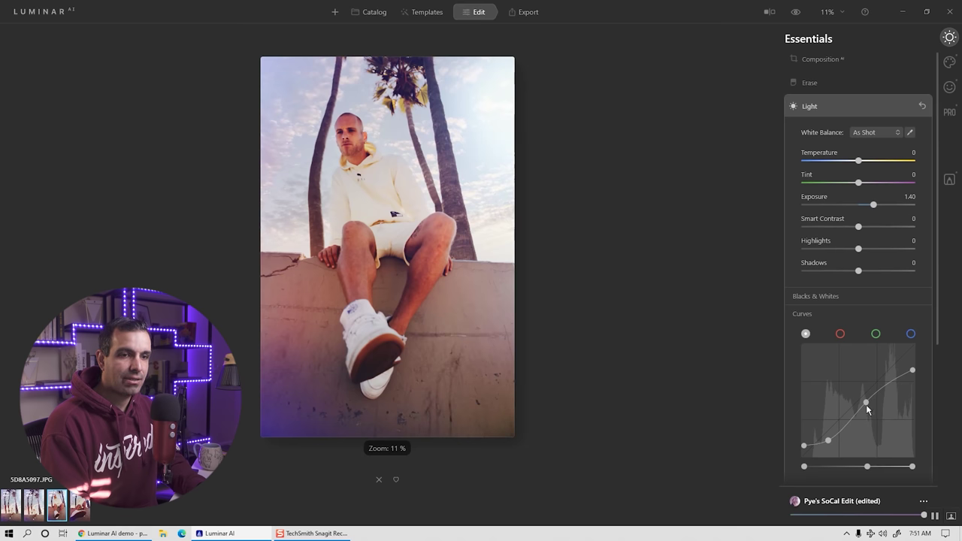
Reshape the main Light curve with a slightly adjusted midtone point, a raised white point and lifted shadows.
{"action": "left_click_drag", "start_coordinate": [869, 405], "coordinate": [865, 404]}
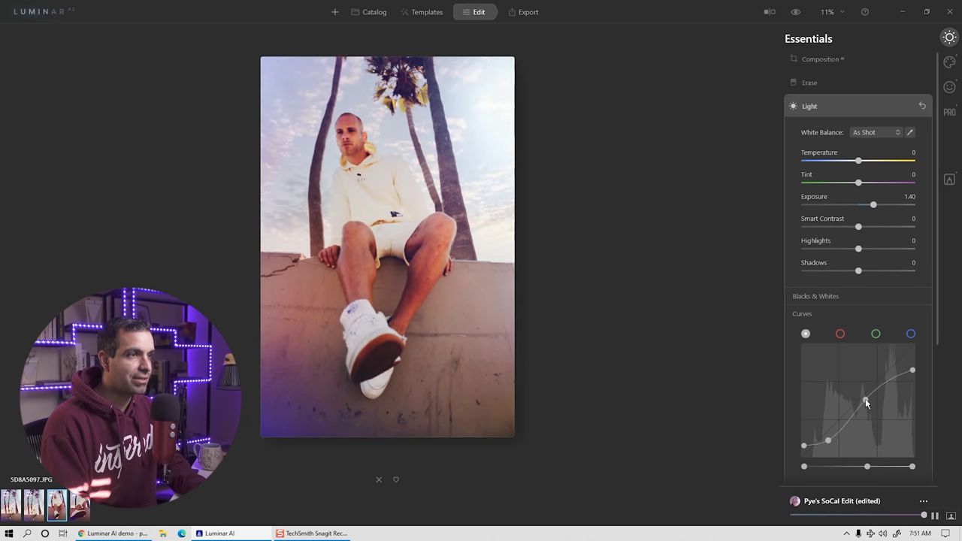
{"action": "left_click_drag", "start_coordinate": [865, 403], "coordinate": [866, 402]}
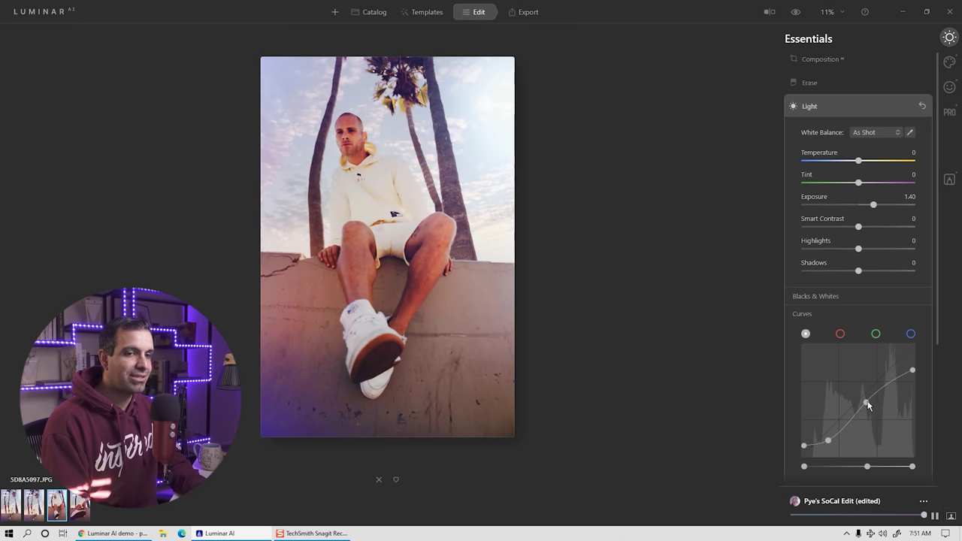
{"action": "left_click_drag", "start_coordinate": [868, 406], "coordinate": [869, 407]}
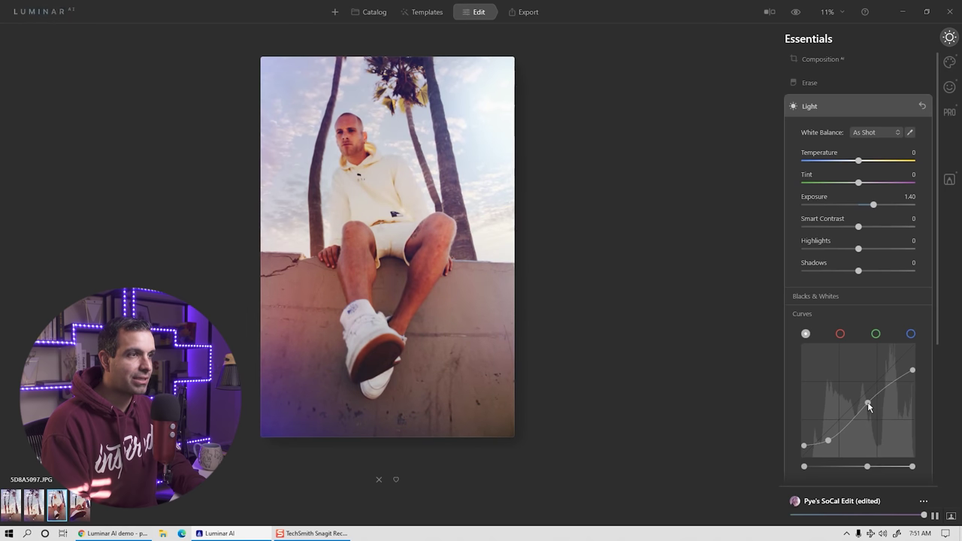
{"action": "left_click_drag", "start_coordinate": [913, 370], "coordinate": [915, 368]}
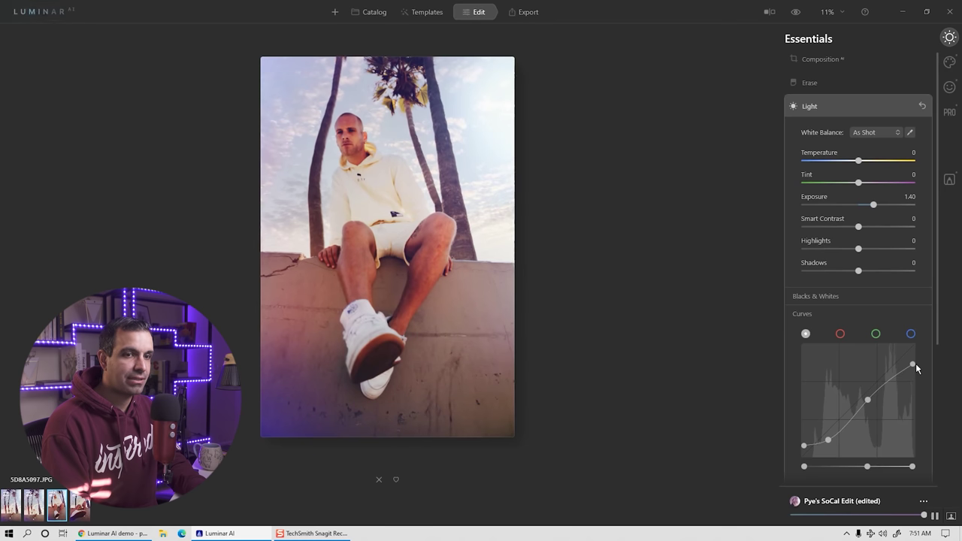
{"action": "left_click_drag", "start_coordinate": [828, 440], "coordinate": [833, 435]}
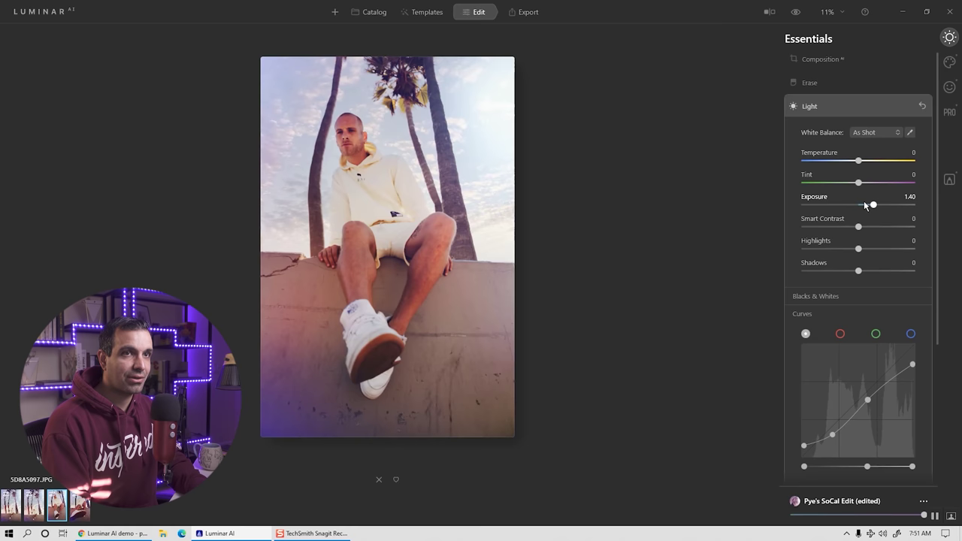
Set the Face AI Face Light of 5D8A5097.JPG to 25 and keep Slim Face at 0.
{"action": "left_click", "coordinate": [949, 87]}
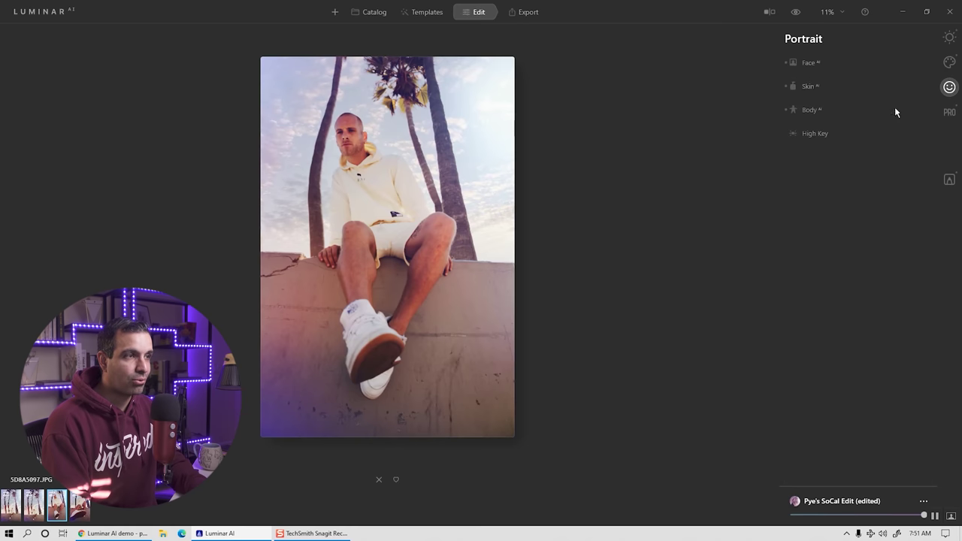
{"action": "left_click", "coordinate": [811, 65]}
{"action": "mouse_move", "coordinate": [819, 96]}
{"action": "left_mouse_down"}
{"action": "mouse_move", "coordinate": [840, 97]}
{"action": "mouse_move", "coordinate": [830, 98]}
{"action": "left_mouse_up"}
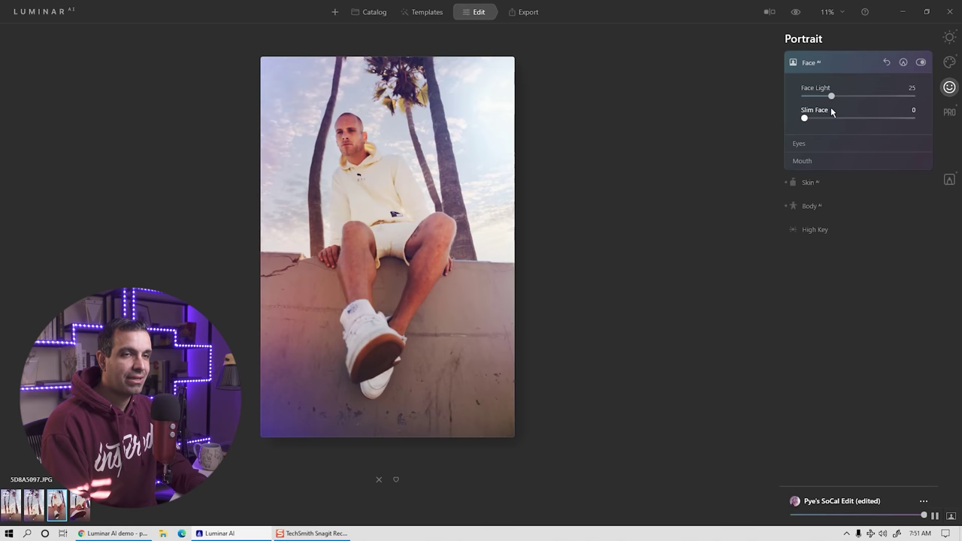
{"action": "left_click_drag", "start_coordinate": [803, 118], "coordinate": [777, 130]}
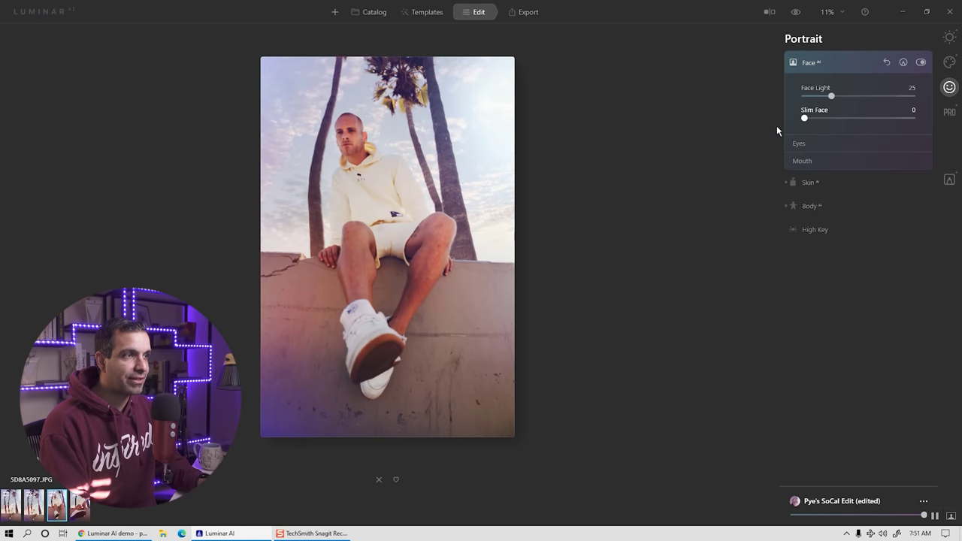
Strengthen the man's eyes in Face AI with Eye Whitening 42, Eye Enhancer 42 and Iris Flare 73.
{"action": "left_click", "coordinate": [816, 143]}
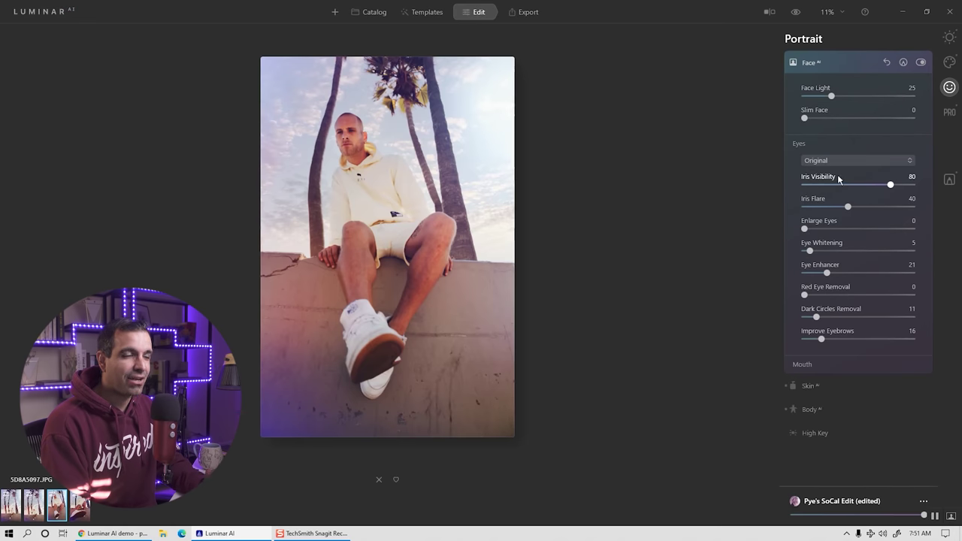
{"action": "left_click_drag", "start_coordinate": [811, 253], "coordinate": [852, 254]}
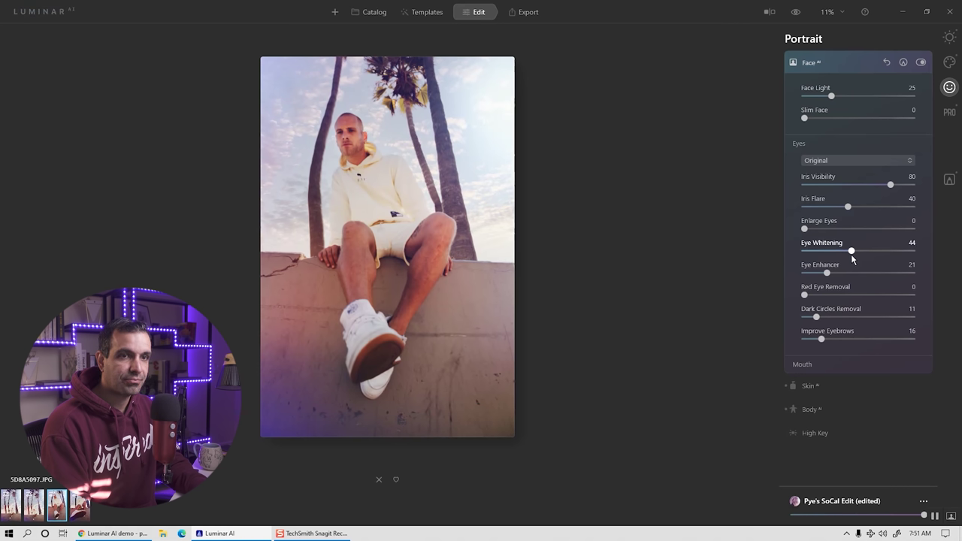
{"action": "left_click_drag", "start_coordinate": [852, 259], "coordinate": [850, 277]}
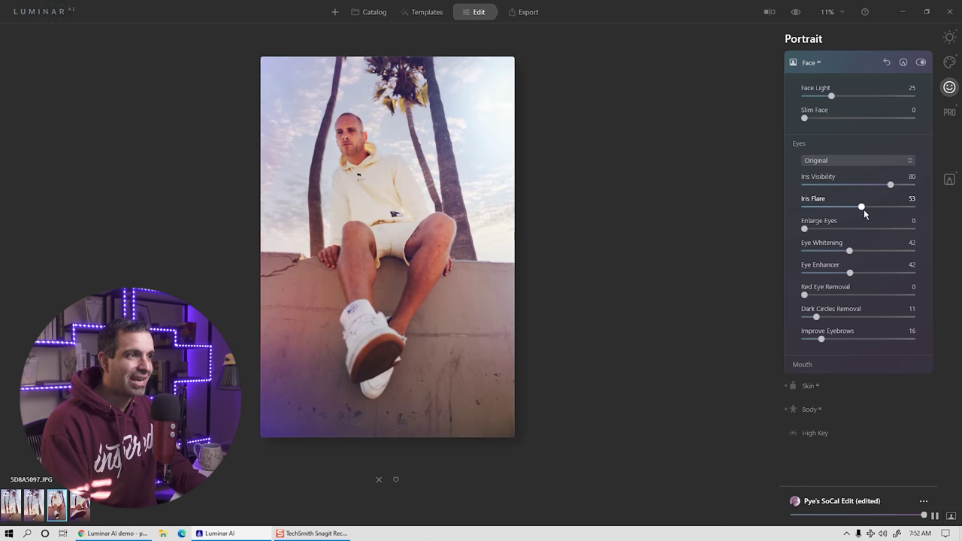
{"action": "left_click_drag", "start_coordinate": [877, 215], "coordinate": [883, 216]}
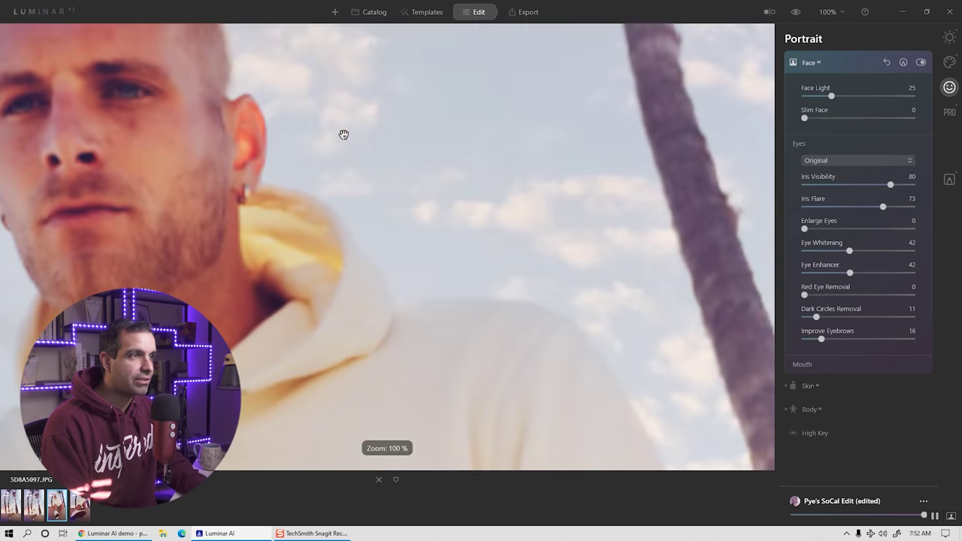
Inspect the man's face up close and set Iris Flare to 53, Eye Whitening to 56 and Dark Circles Removal to 60.
{"action": "left_click", "coordinate": [340, 134]}
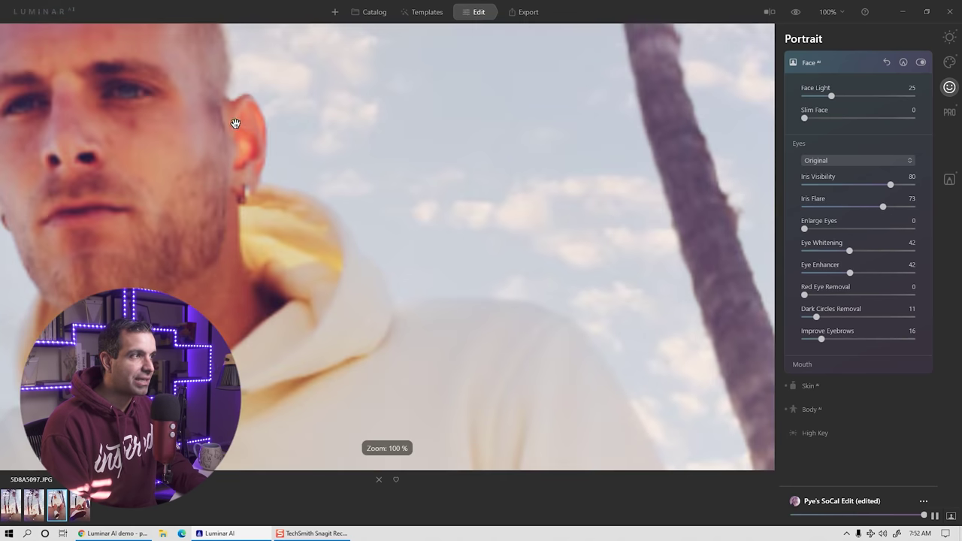
{"action": "left_click_drag", "start_coordinate": [235, 123], "coordinate": [369, 175]}
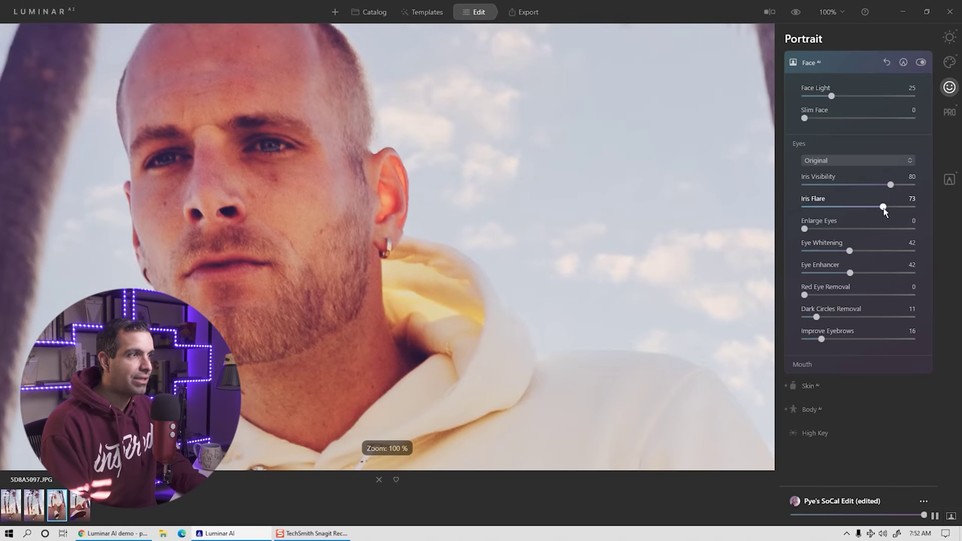
{"action": "left_click_drag", "start_coordinate": [836, 213], "coordinate": [855, 216]}
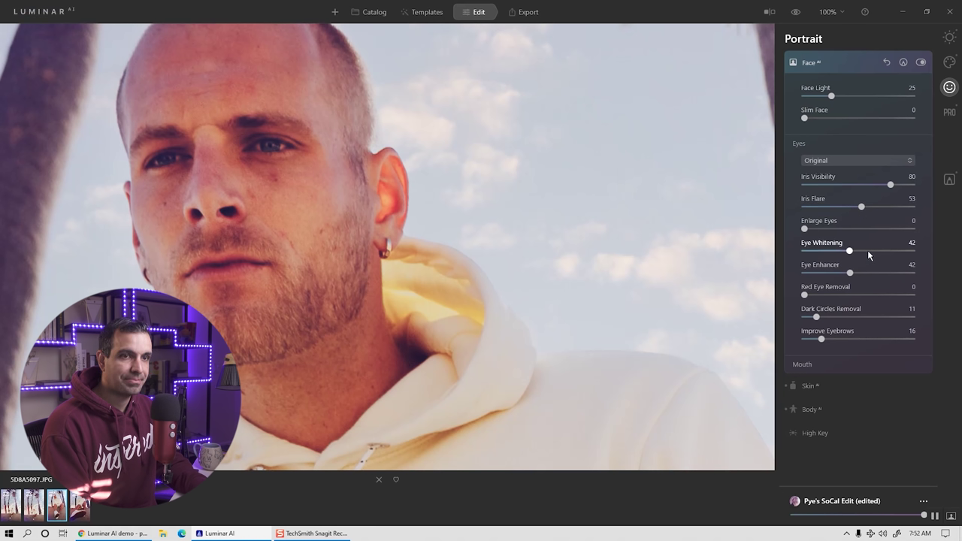
{"action": "mouse_move", "coordinate": [850, 251]}
{"action": "left_mouse_down"}
{"action": "mouse_move", "coordinate": [874, 253]}
{"action": "mouse_move", "coordinate": [865, 256]}
{"action": "left_mouse_up"}
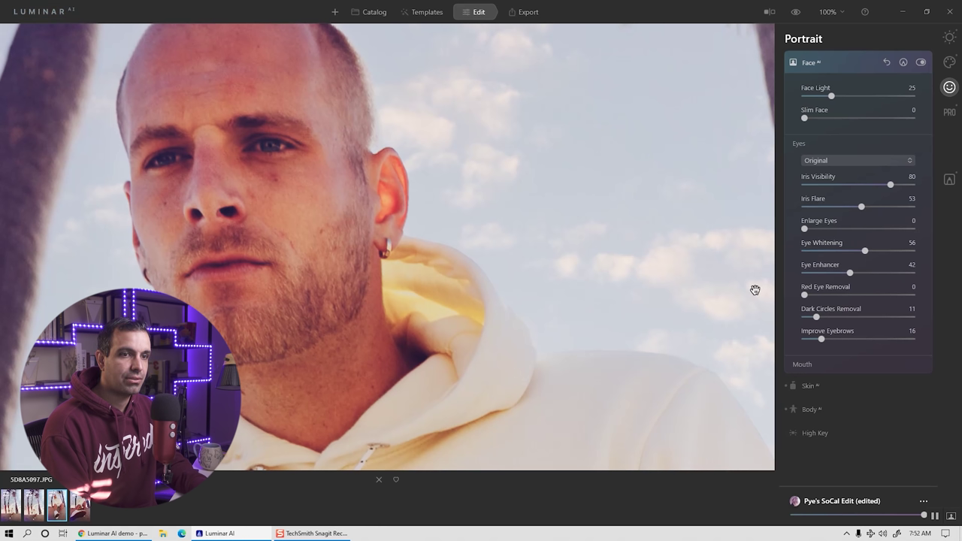
{"action": "left_click_drag", "start_coordinate": [816, 316], "coordinate": [823, 318]}
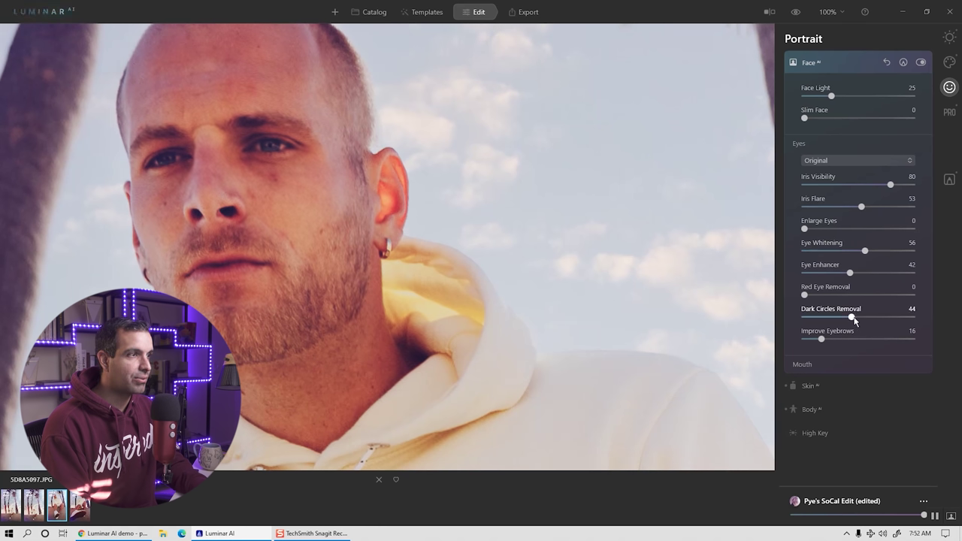
{"action": "left_click_drag", "start_coordinate": [891, 321], "coordinate": [851, 319]}
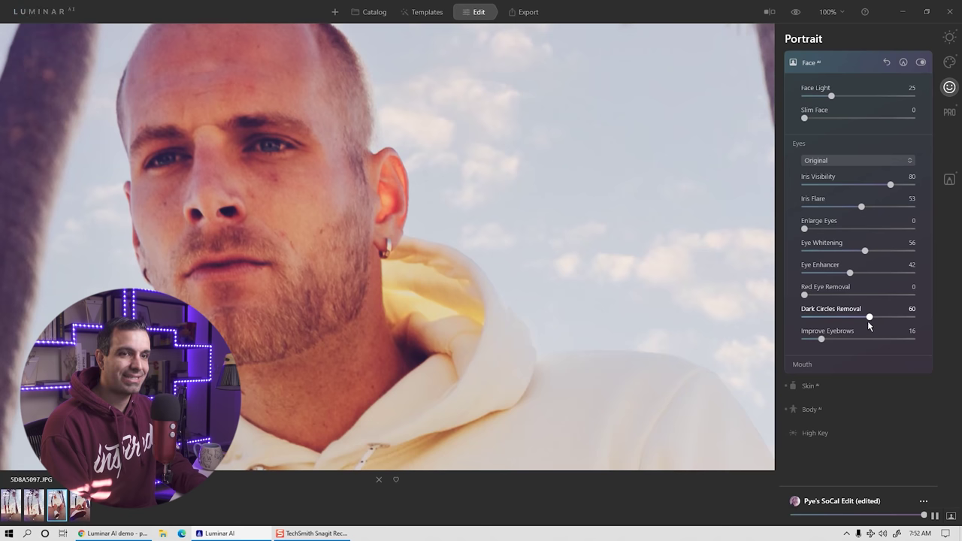
{"action": "left_click", "coordinate": [528, 279]}
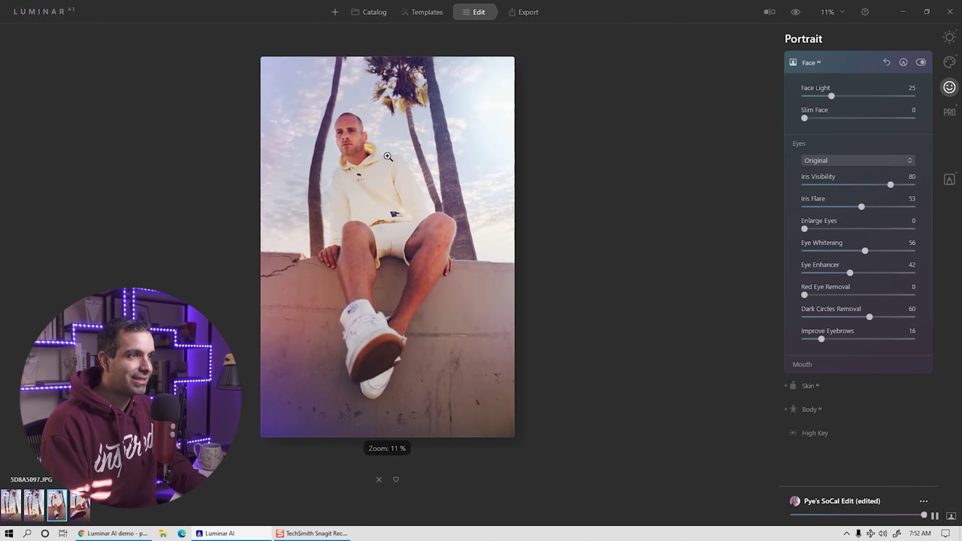
Set the Skin AI Amount to 39 while checking the face up close, and enable Skin Defects Removal.
{"action": "left_click", "coordinate": [808, 385]}
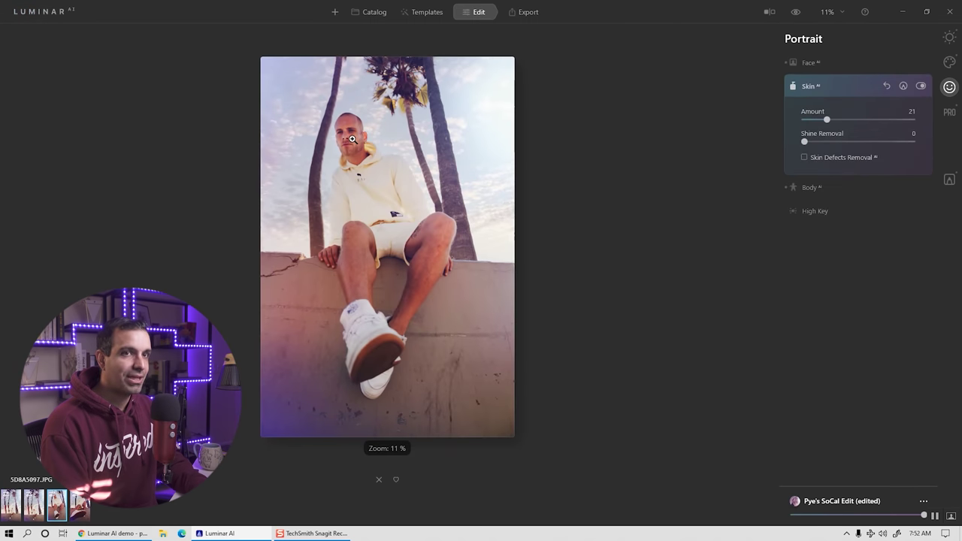
{"action": "left_click", "coordinate": [351, 139]}
{"action": "left_click_drag", "start_coordinate": [294, 140], "coordinate": [543, 269]}
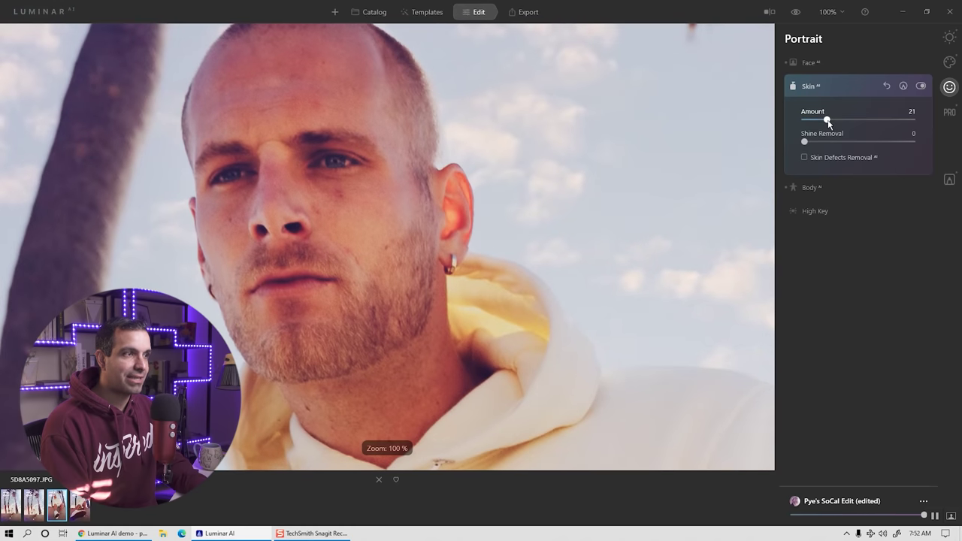
{"action": "left_click_drag", "start_coordinate": [827, 120], "coordinate": [867, 121]}
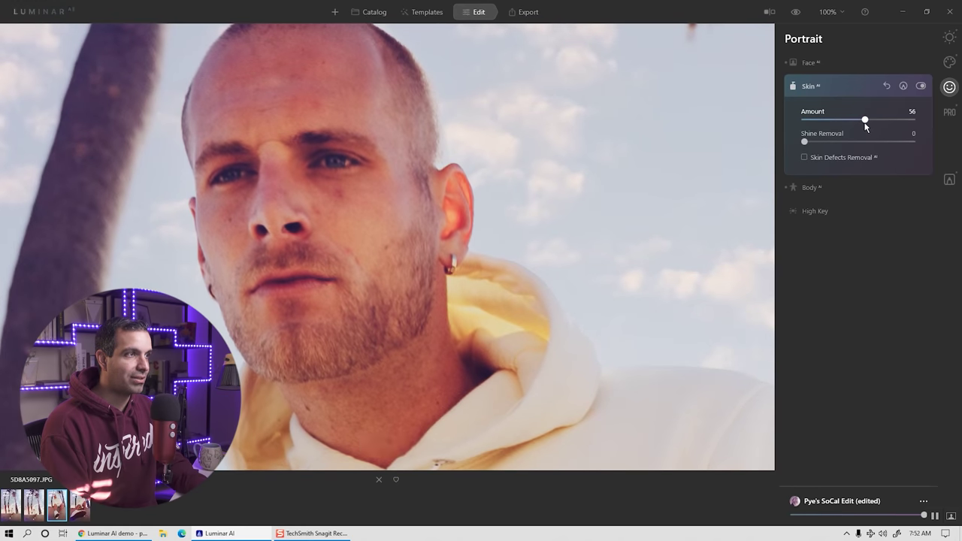
{"action": "left_click_drag", "start_coordinate": [859, 122], "coordinate": [849, 125]}
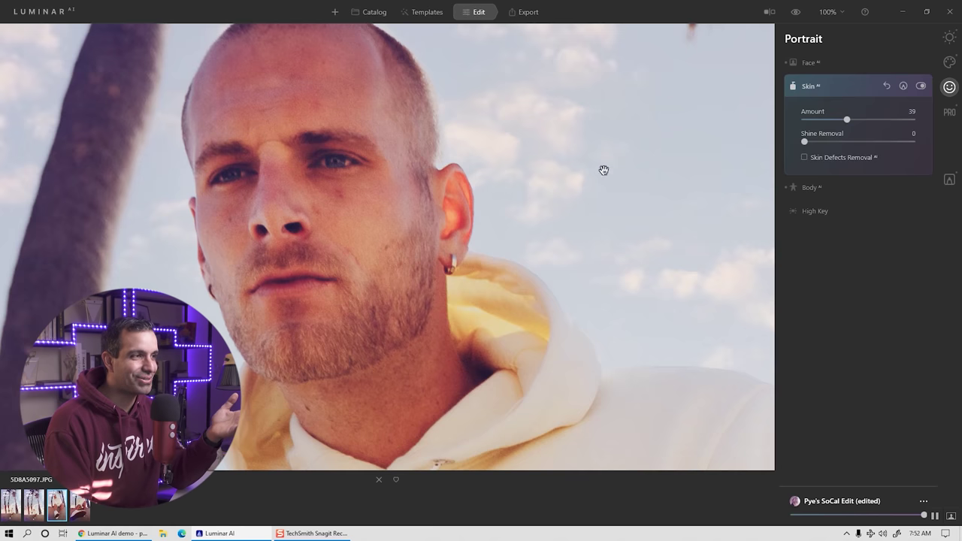
{"action": "left_click", "coordinate": [417, 189]}
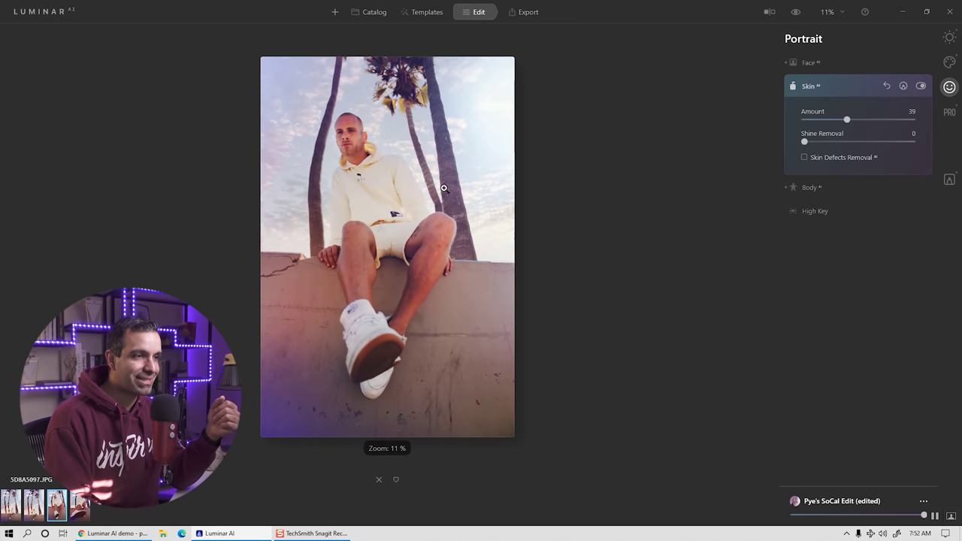
{"action": "left_click", "coordinate": [823, 160]}
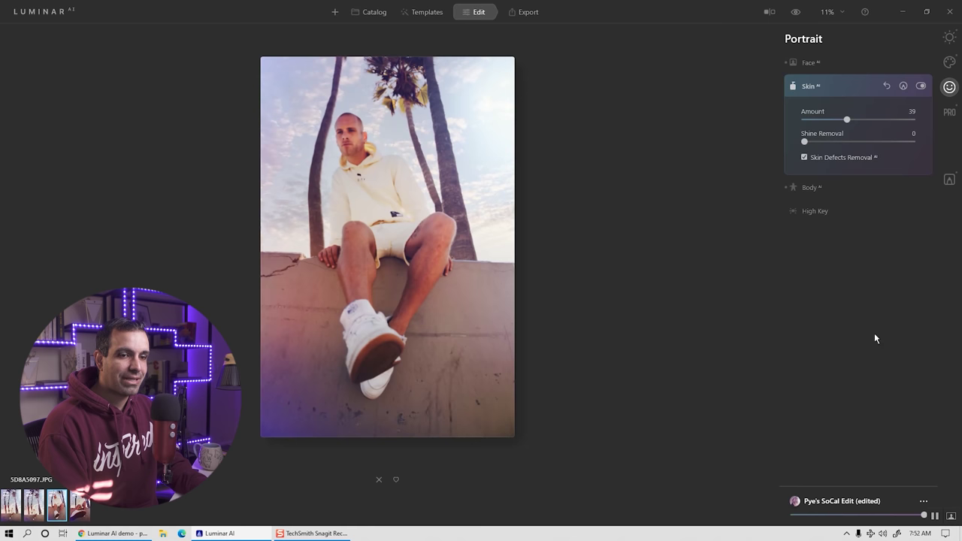
Save the current adjustments of 5D8A5097.JPG as a new user template and keep that photo open.
{"action": "left_click", "coordinate": [924, 500]}
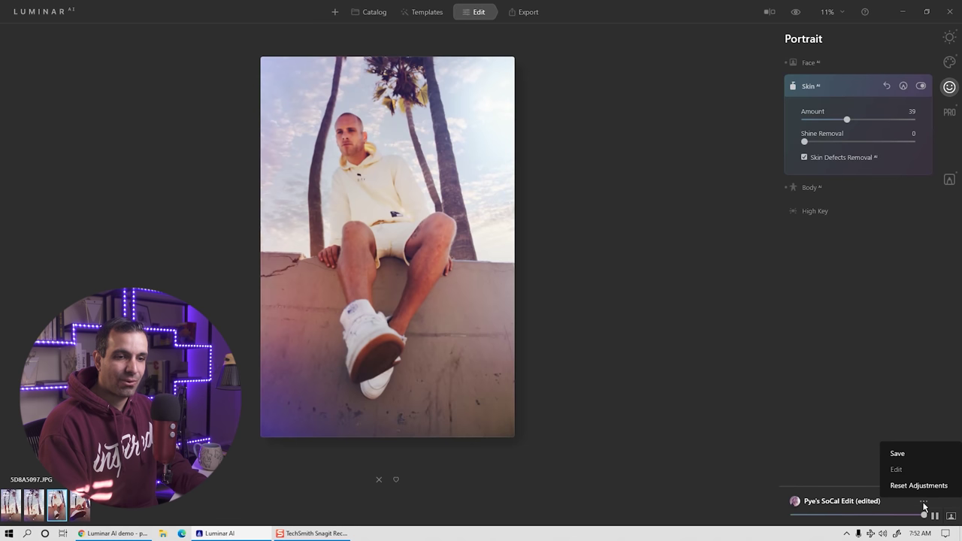
{"action": "left_click", "coordinate": [936, 456]}
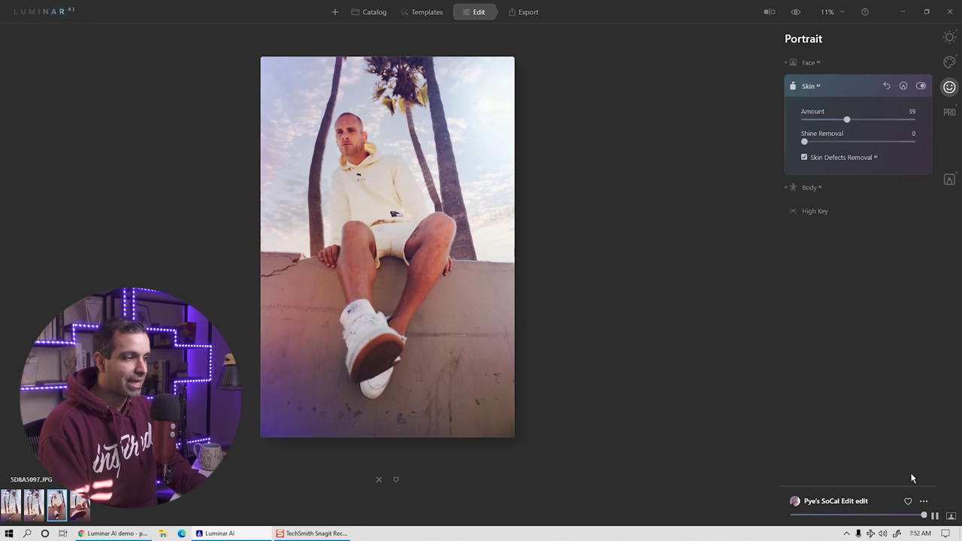
{"action": "left_click", "coordinate": [81, 508]}
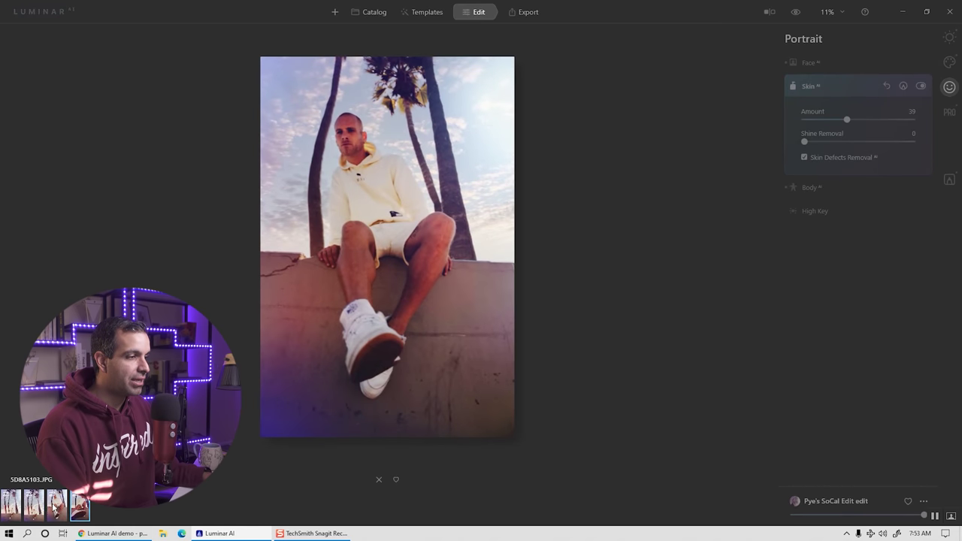
{"action": "left_click", "coordinate": [55, 507]}
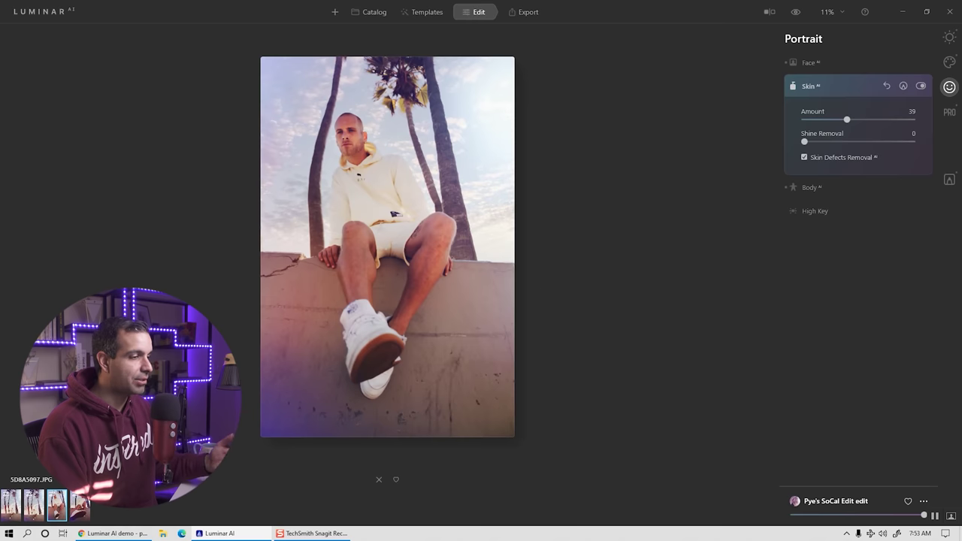
Delete the older SoCal Edit template from the user templates, keeping the newly saved one.
{"action": "left_click", "coordinate": [434, 13]}
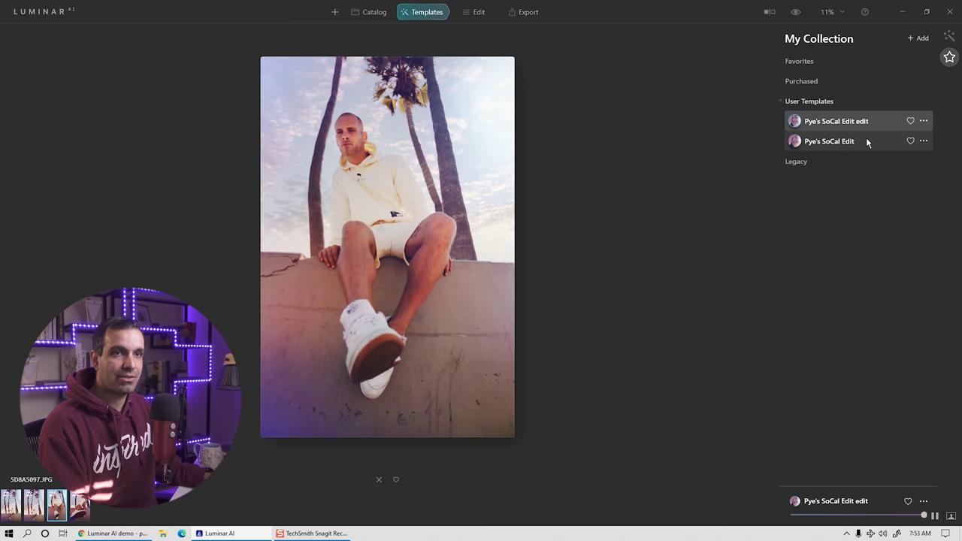
{"action": "left_click", "coordinate": [923, 140]}
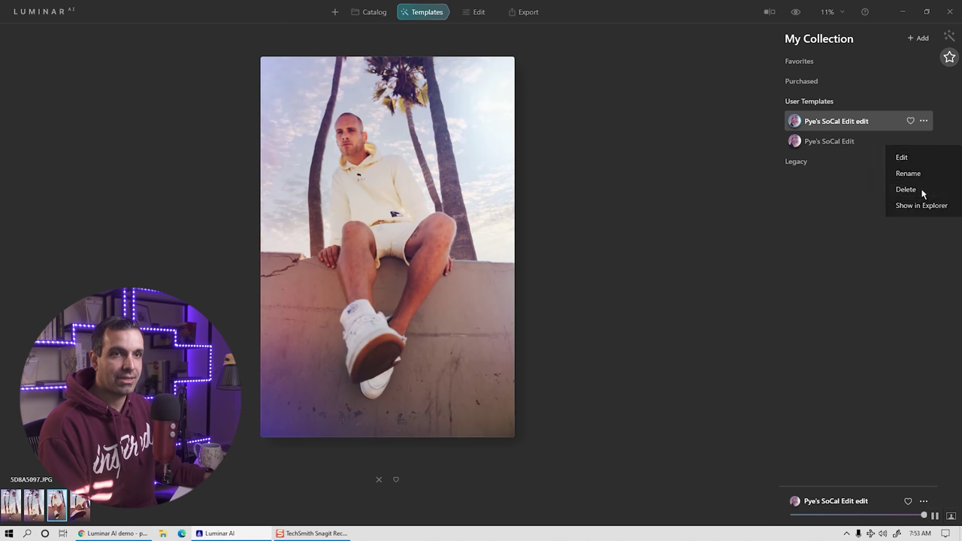
{"action": "left_click", "coordinate": [906, 189]}
{"action": "key", "text": "Return"}
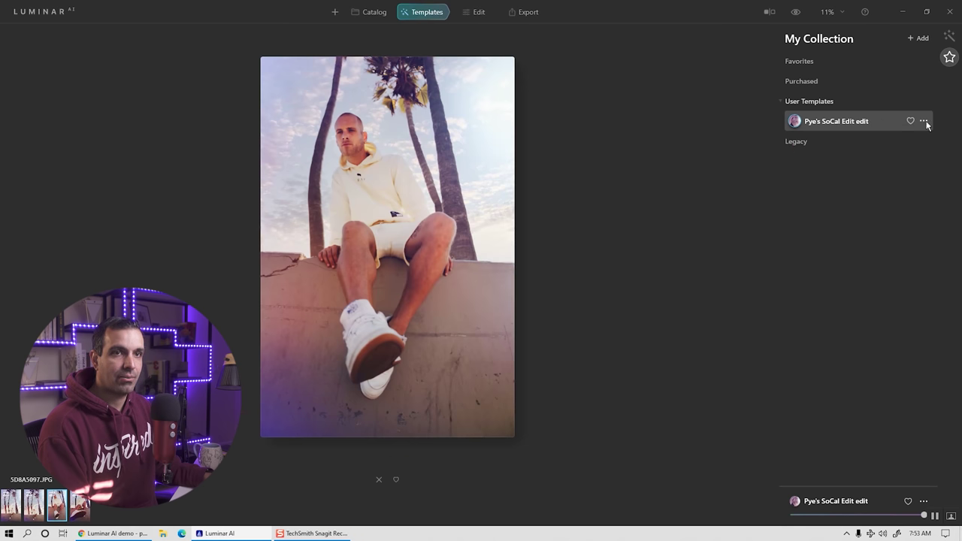
Rename the remaining user template as SoCal Sunkissed.
{"action": "left_click", "coordinate": [924, 121]}
{"action": "left_click", "coordinate": [898, 149]}
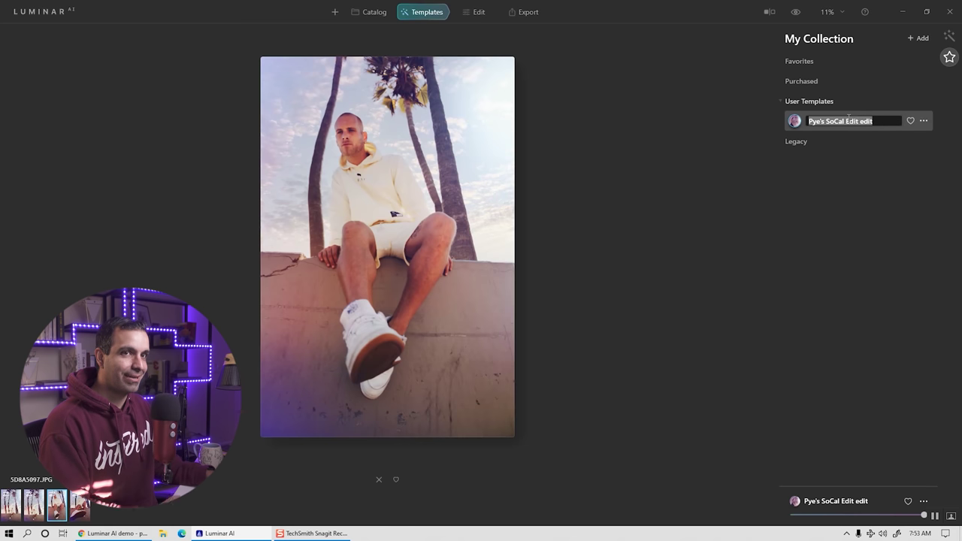
{"action": "type", "text": "SoCal"}
{"action": "key", "text": "BackSpace"}
{"action": "key", "text": "BackSpace"}
{"action": "key", "text": "BackSpace"}
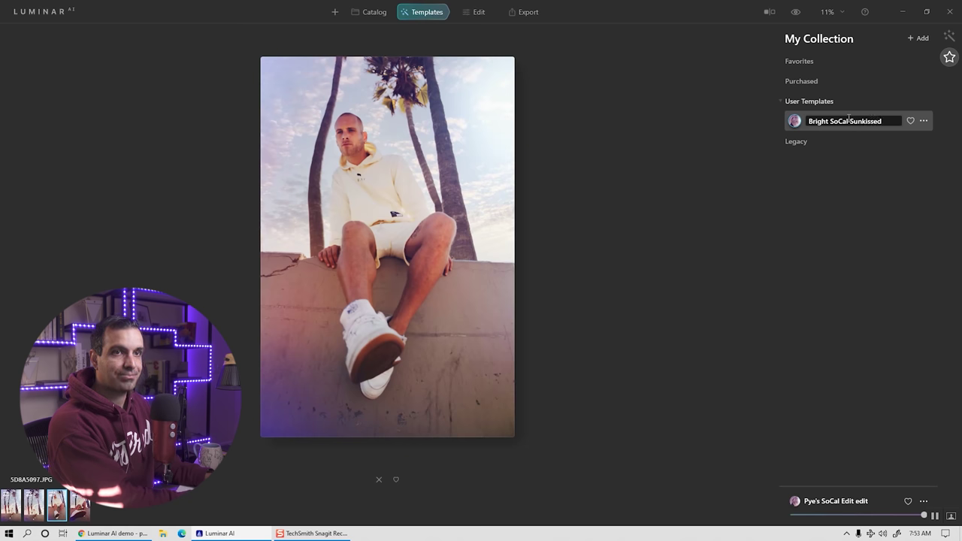
{"action": "key", "text": "ctrl+Left"}
{"action": "key", "text": "ctrl+Left"}
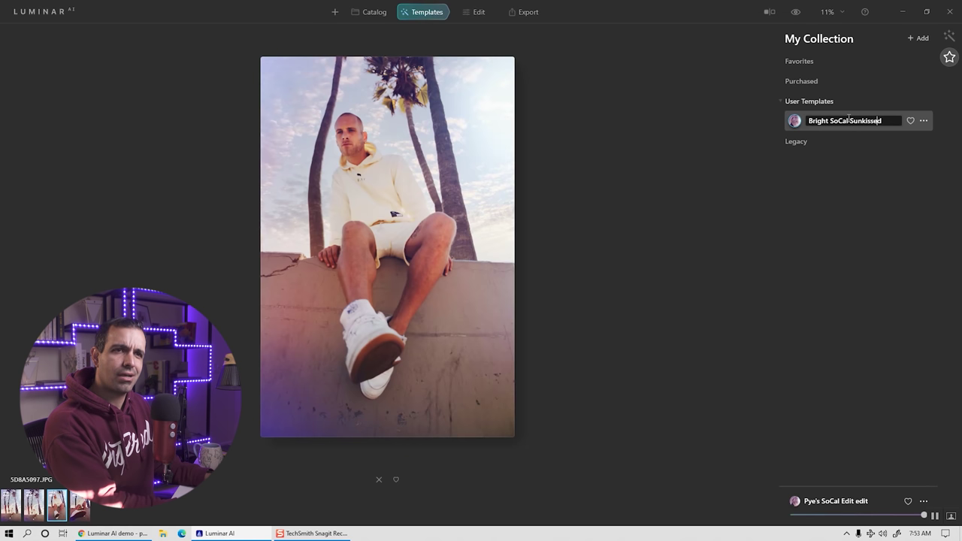
{"action": "key", "text": "shift+Left"}
{"action": "key", "text": "shift+Left"}
{"action": "key", "text": "shift+Left"}
{"action": "key", "text": "shift+Left"}
{"action": "key", "text": "shift+Left"}
{"action": "key", "text": "shift+Left"}
{"action": "key", "text": "shift+Left"}
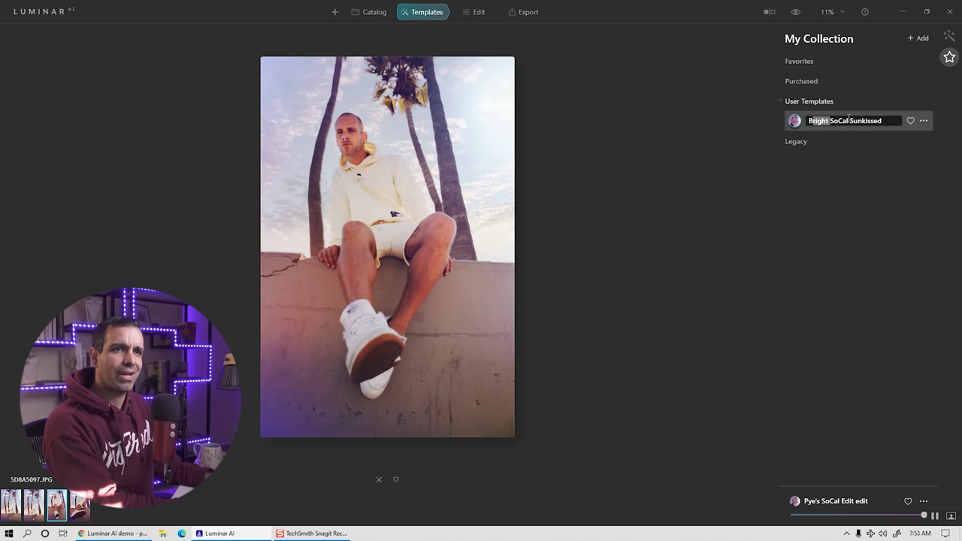
{"action": "key", "text": "BackSpace"}
{"action": "key", "text": "Return"}
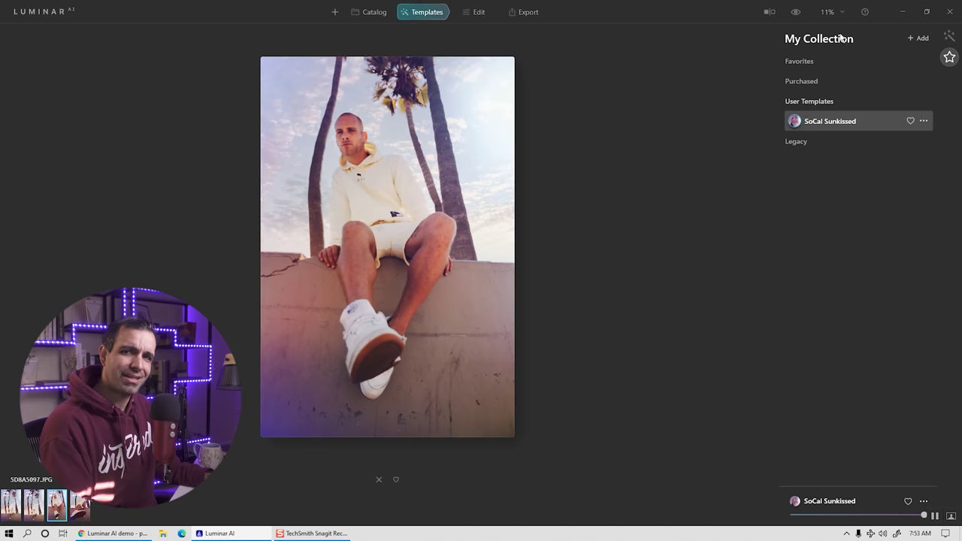
Apply the SoCal Sunkissed user template to photos 5D8A5103.JPG and 5D8A5080.JPG.
{"action": "left_click", "coordinate": [88, 513]}
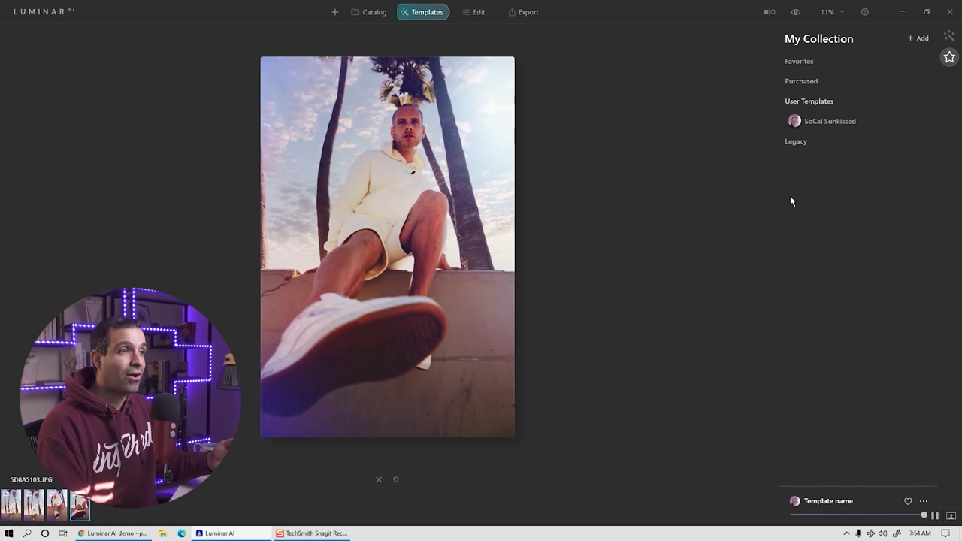
{"action": "left_click", "coordinate": [839, 124]}
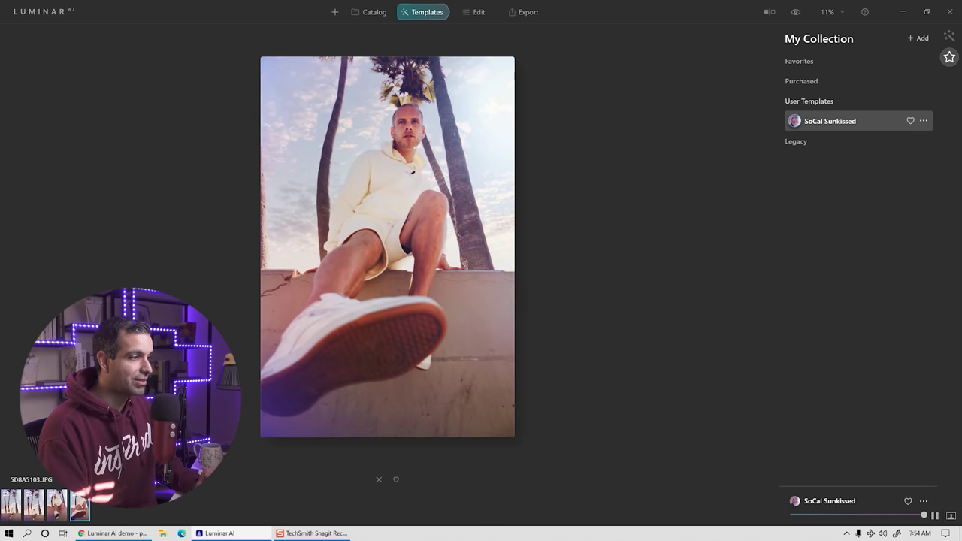
{"action": "left_click", "coordinate": [41, 513]}
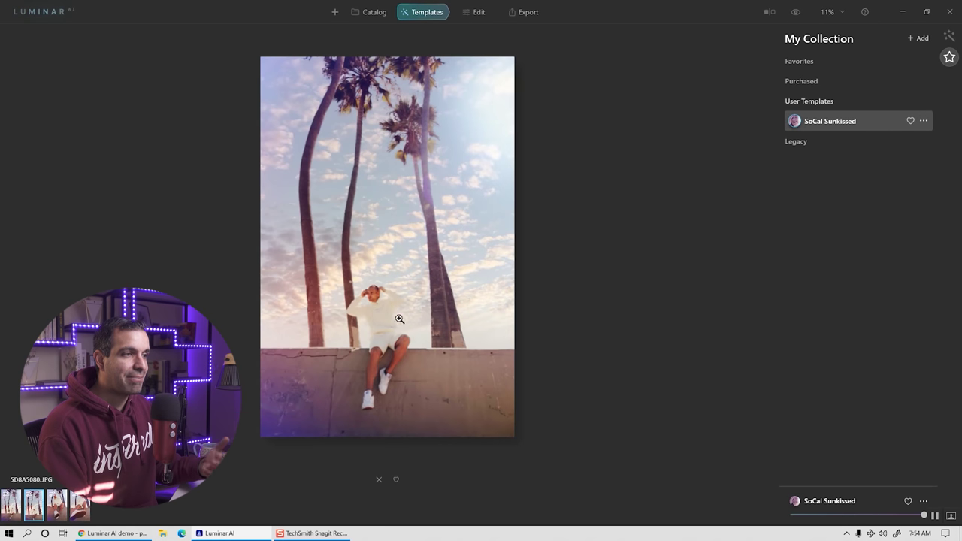
{"action": "left_click", "coordinate": [833, 125]}
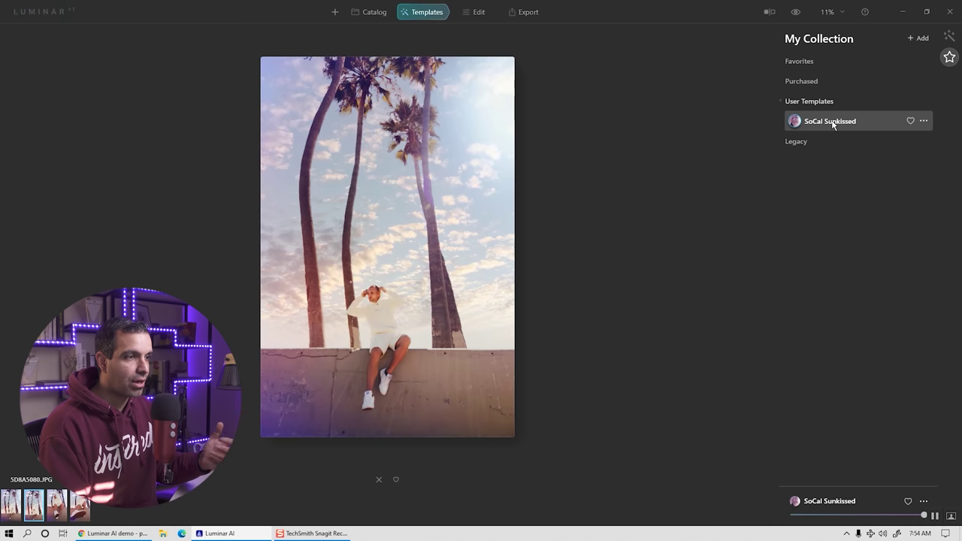